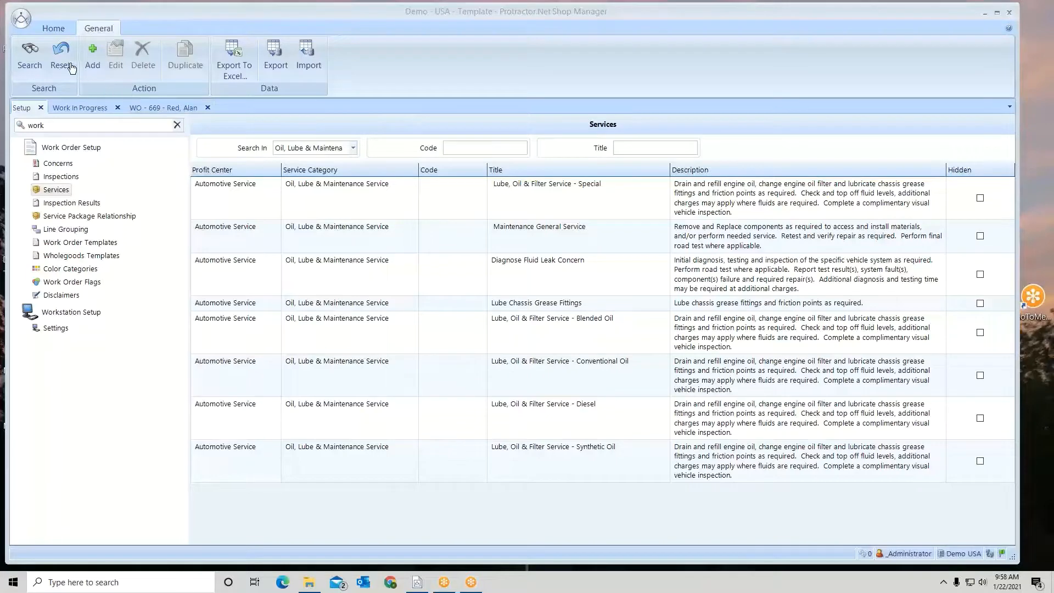
- Filter the services by Accessories (Gauges, Power Accessories, Vision & Air Bag) and look through the listed service titles
{"action": "left_click", "coordinate": [54, 28]}
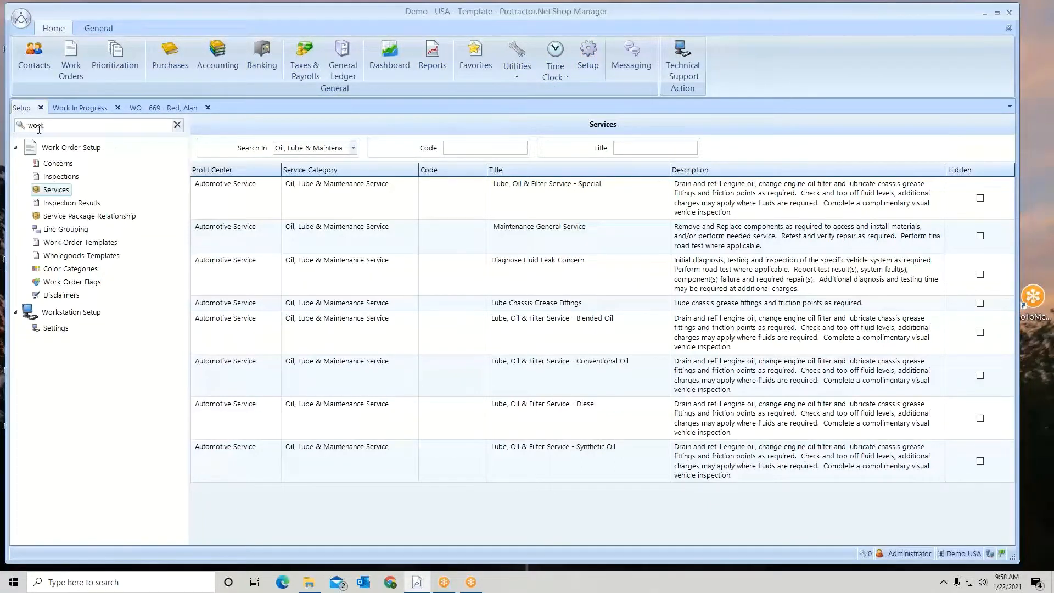
{"action": "left_click_drag", "start_coordinate": [45, 125], "coordinate": [24, 127]}
{"action": "left_click", "coordinate": [354, 149]}
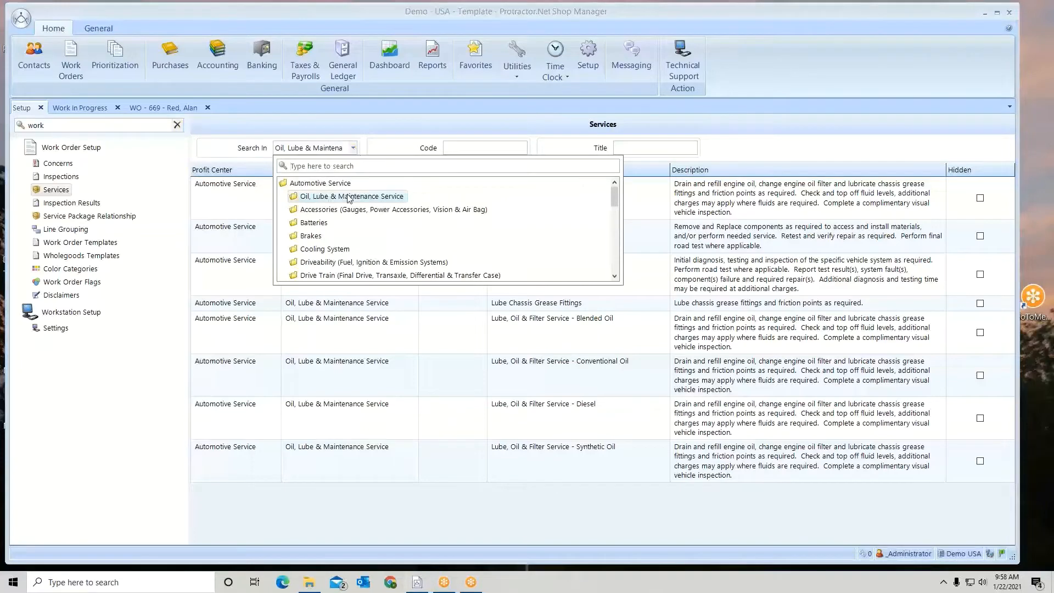
{"action": "left_click", "coordinate": [342, 211]}
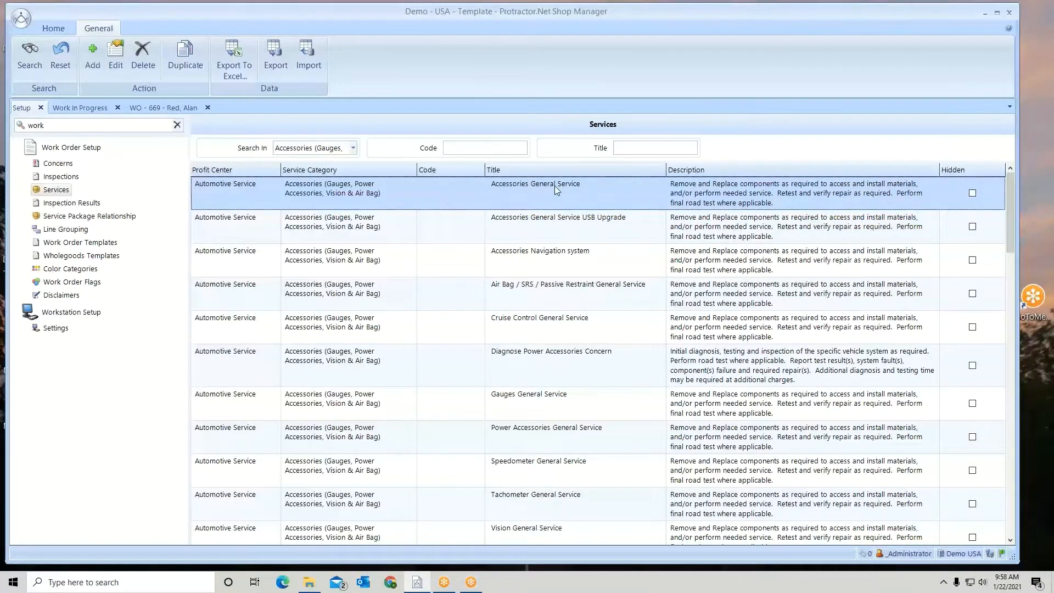
{"action": "left_click", "coordinate": [516, 359]}
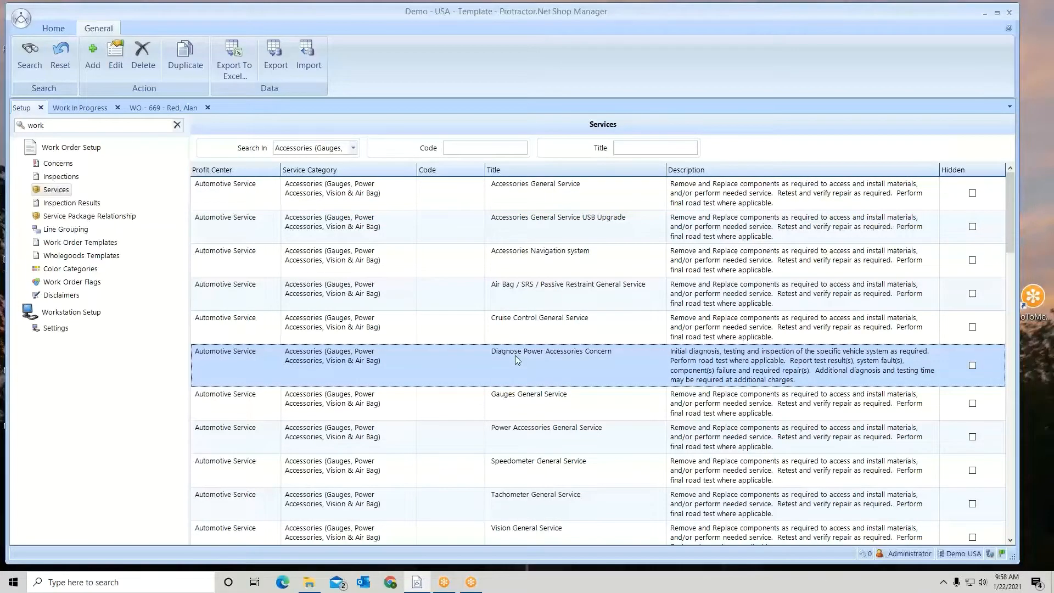
{"action": "scroll", "coordinate": [514, 360], "scroll_direction": "down", "scroll_amount": 2}
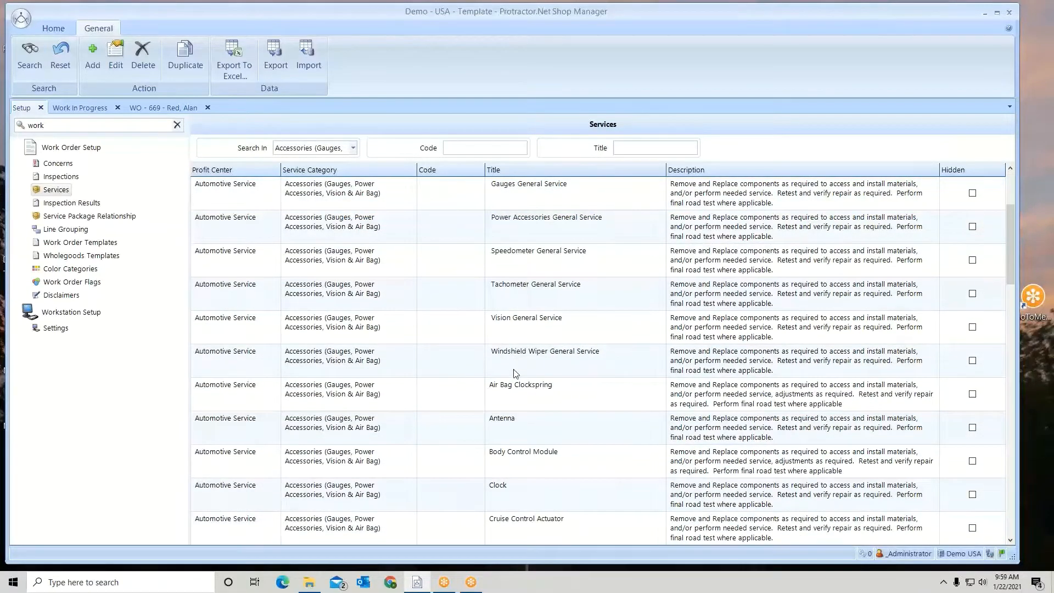
{"action": "left_click", "coordinate": [517, 390]}
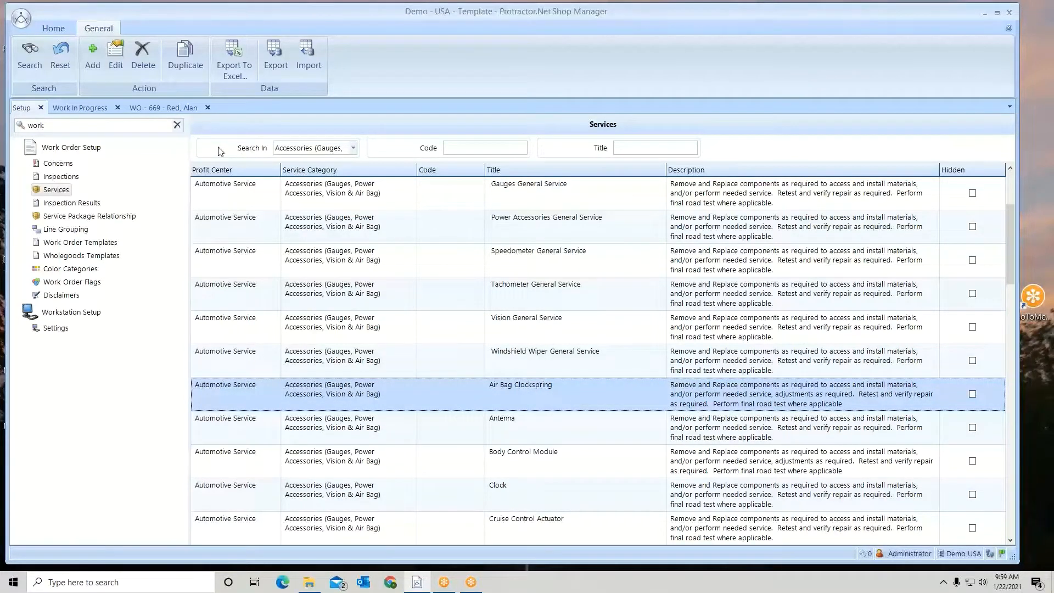
- Filter the services by Oil, Lube & Maintenance Service and open the Lube, Oil & Filter Service - Blended Oil entry
{"action": "left_click", "coordinate": [353, 148]}
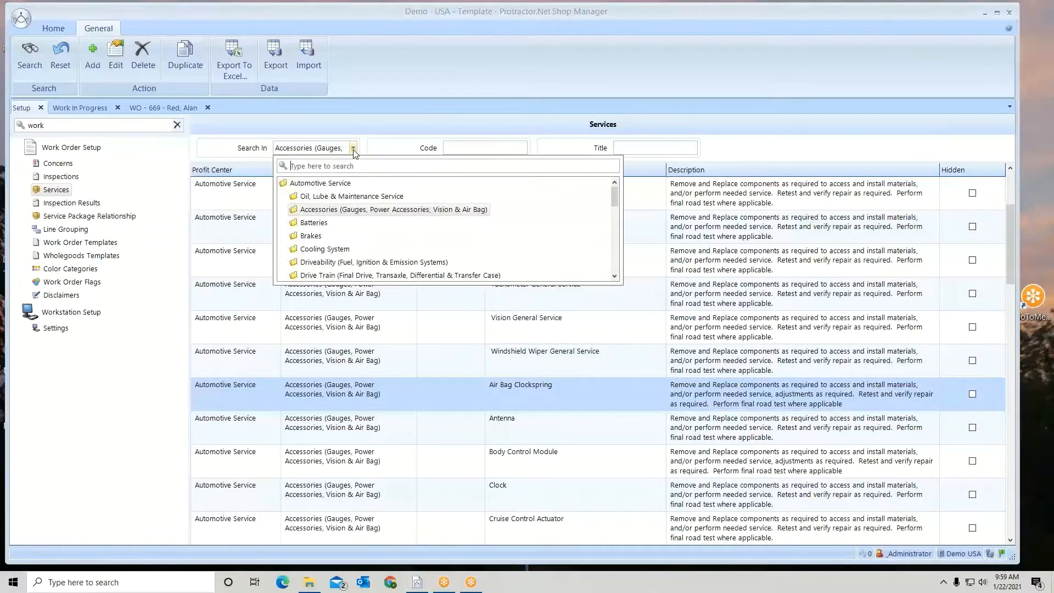
{"action": "left_click", "coordinate": [347, 197]}
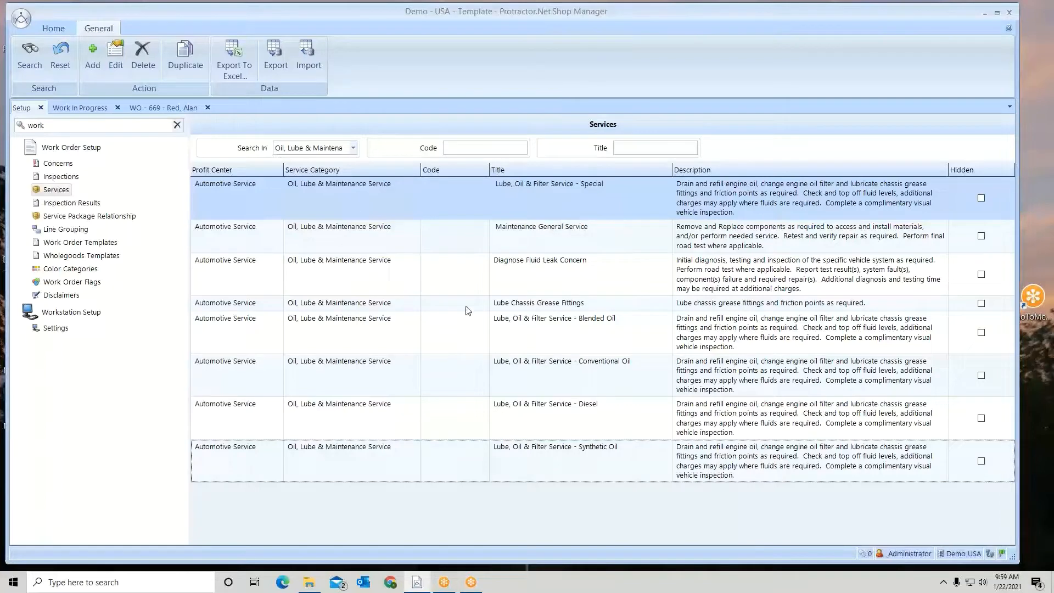
{"action": "left_click", "coordinate": [564, 324]}
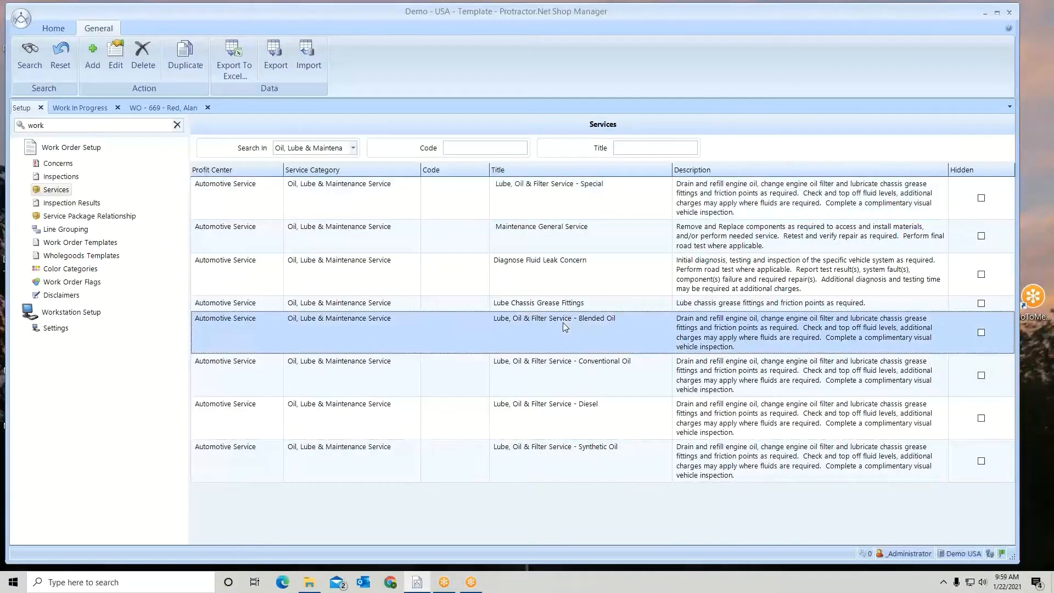
{"action": "double_click", "coordinate": [534, 332]}
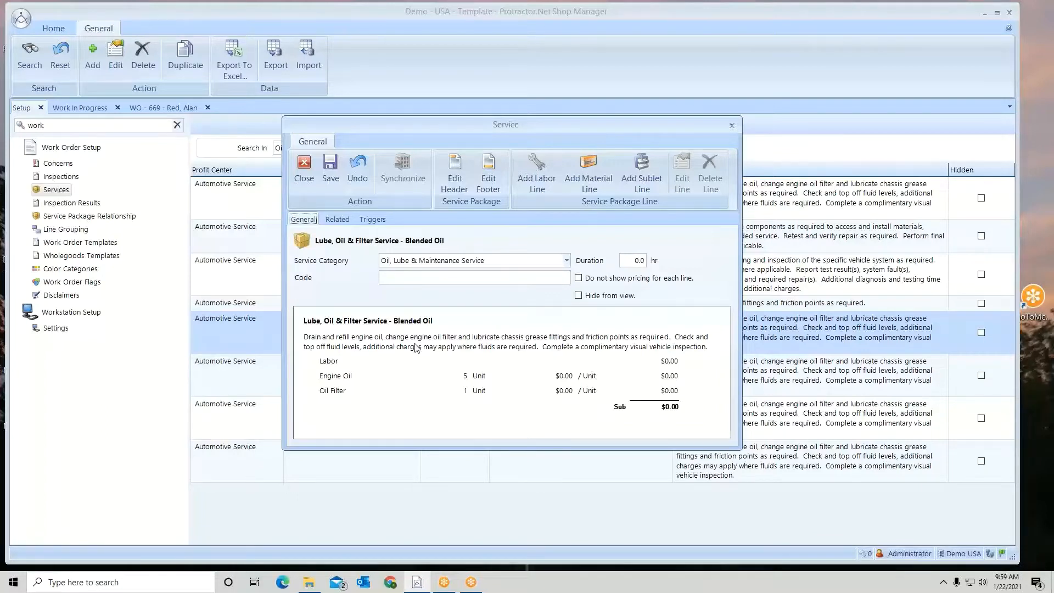
- Open the Oil Filter material line and inspect its definition and catalog lookup criteria
{"action": "double_click", "coordinate": [339, 391]}
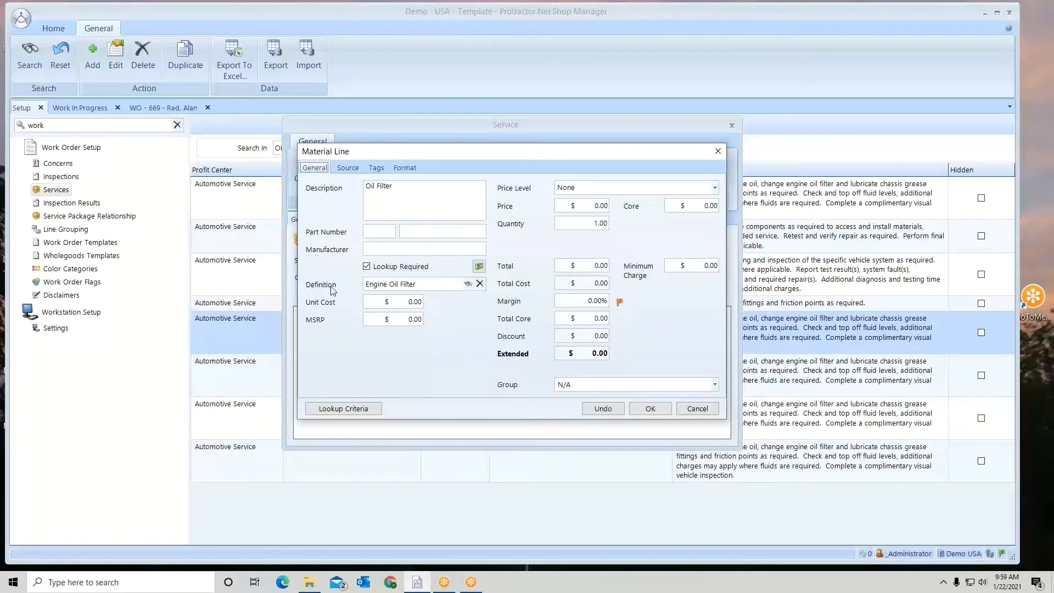
{"action": "left_click_drag", "start_coordinate": [417, 284], "coordinate": [346, 283]}
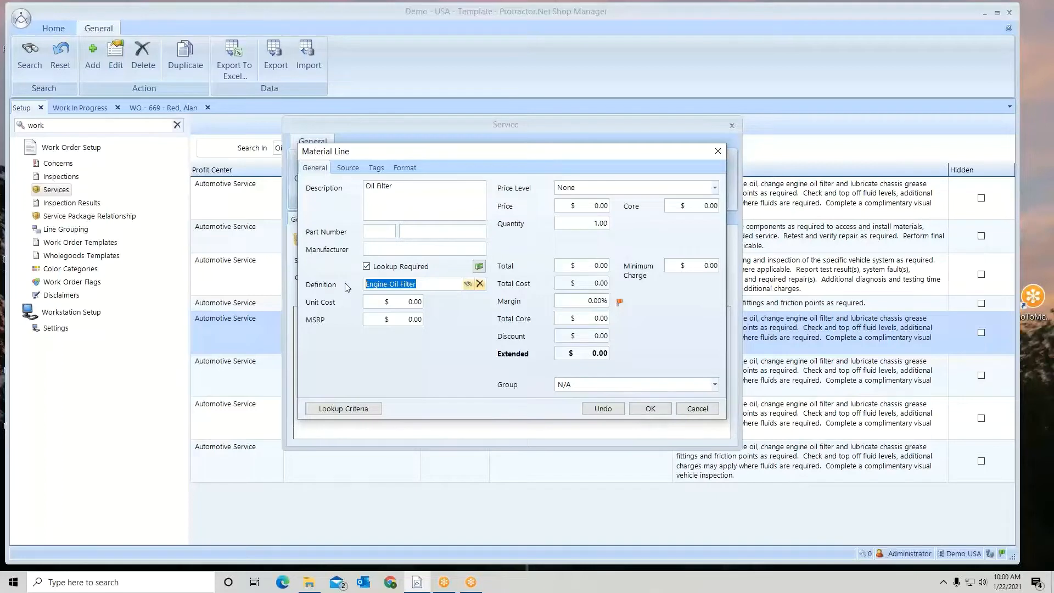
{"action": "left_click", "coordinate": [438, 282]}
{"action": "left_click_drag", "start_coordinate": [437, 282], "coordinate": [354, 286]}
{"action": "left_click", "coordinate": [336, 409]}
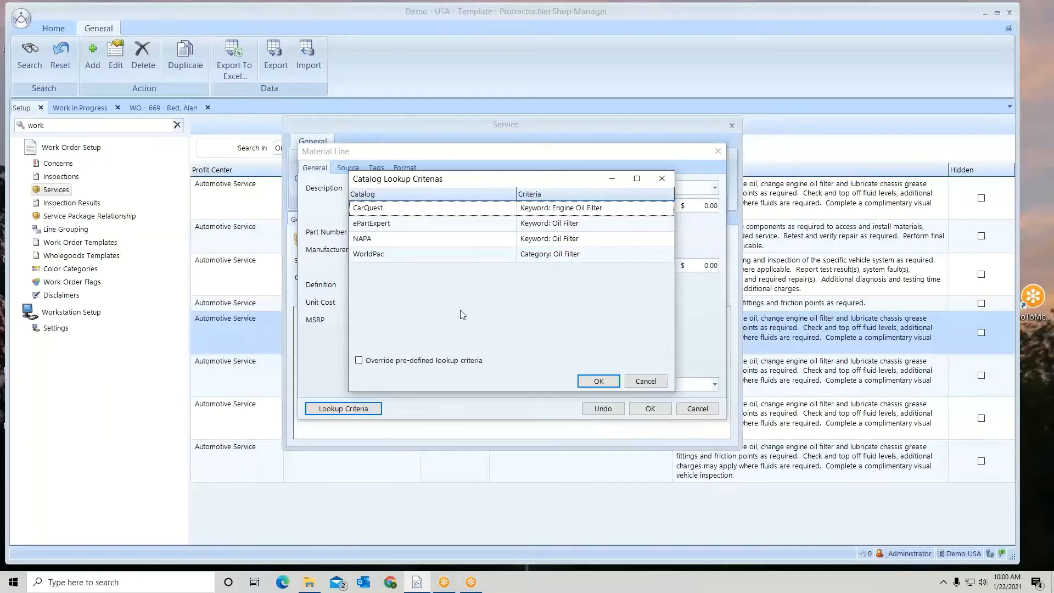
- Try overriding the Oil Filter's pre-defined lookup criteria and adding a catalog
{"action": "left_click", "coordinate": [360, 360]}
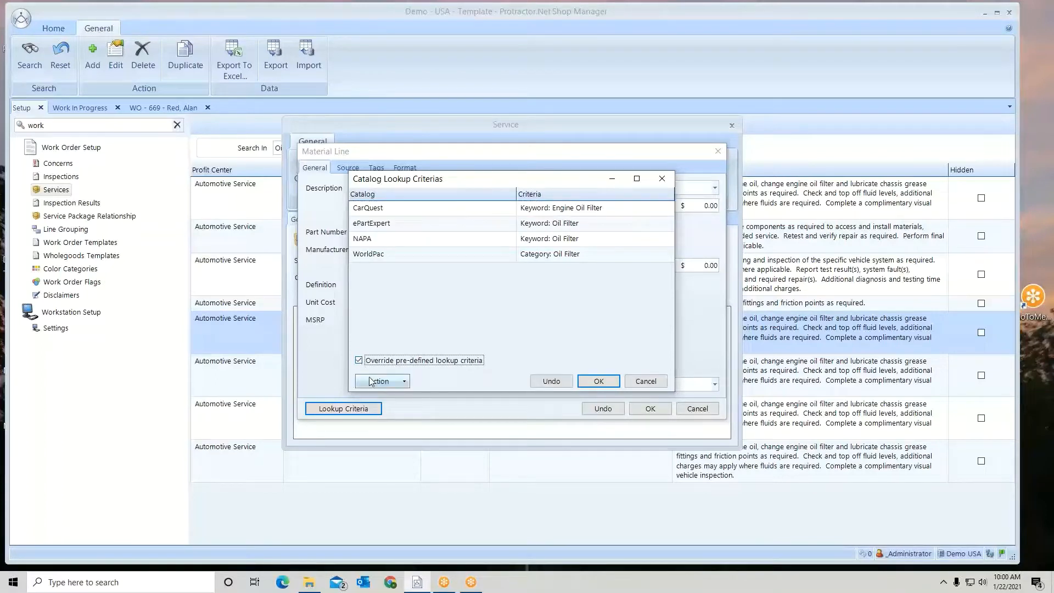
{"action": "left_click", "coordinate": [377, 384]}
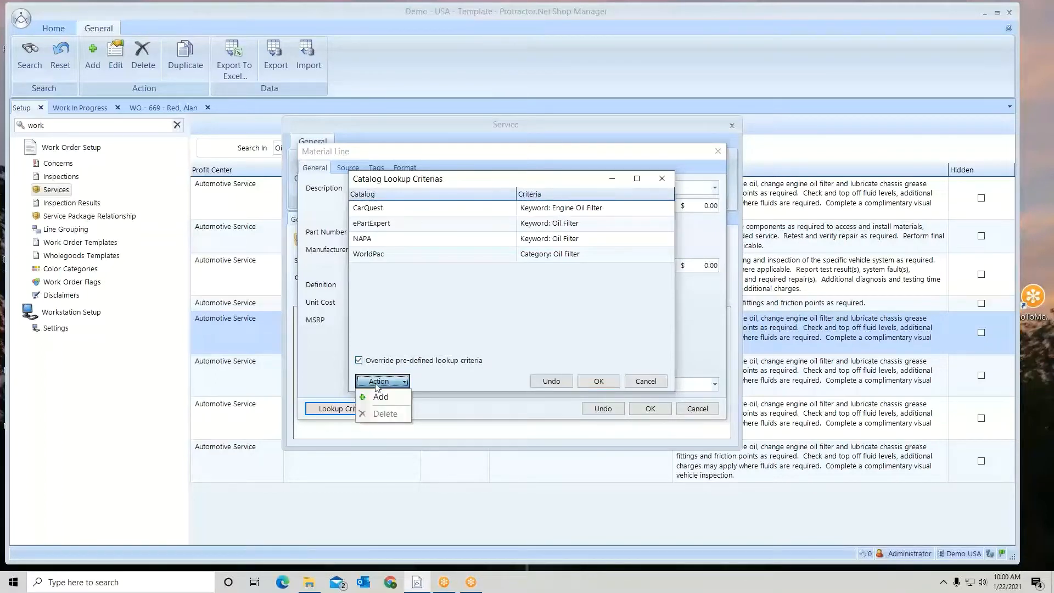
{"action": "left_click", "coordinate": [378, 395]}
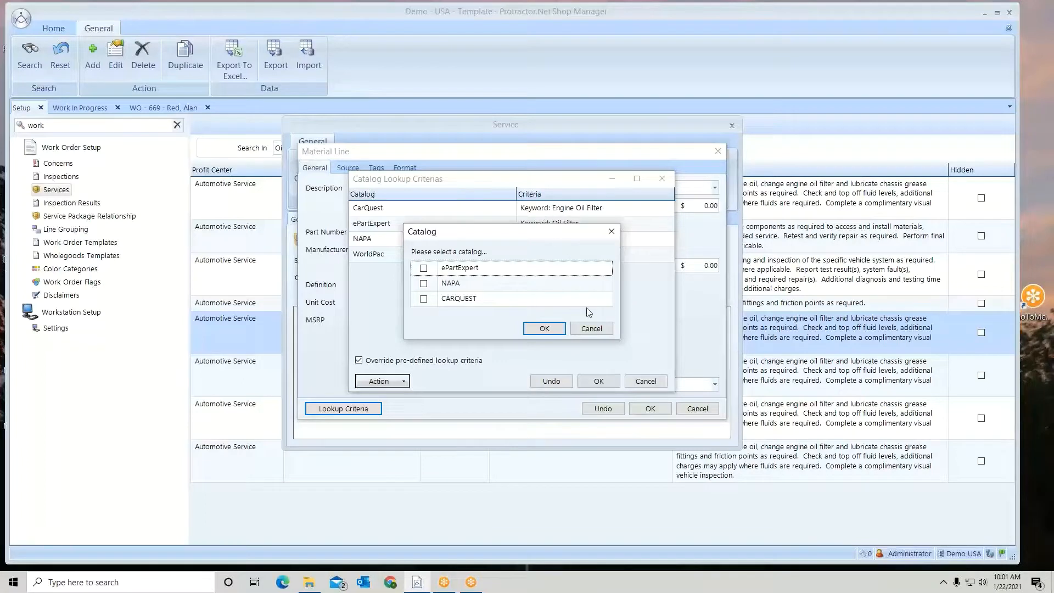
{"action": "left_click", "coordinate": [589, 328]}
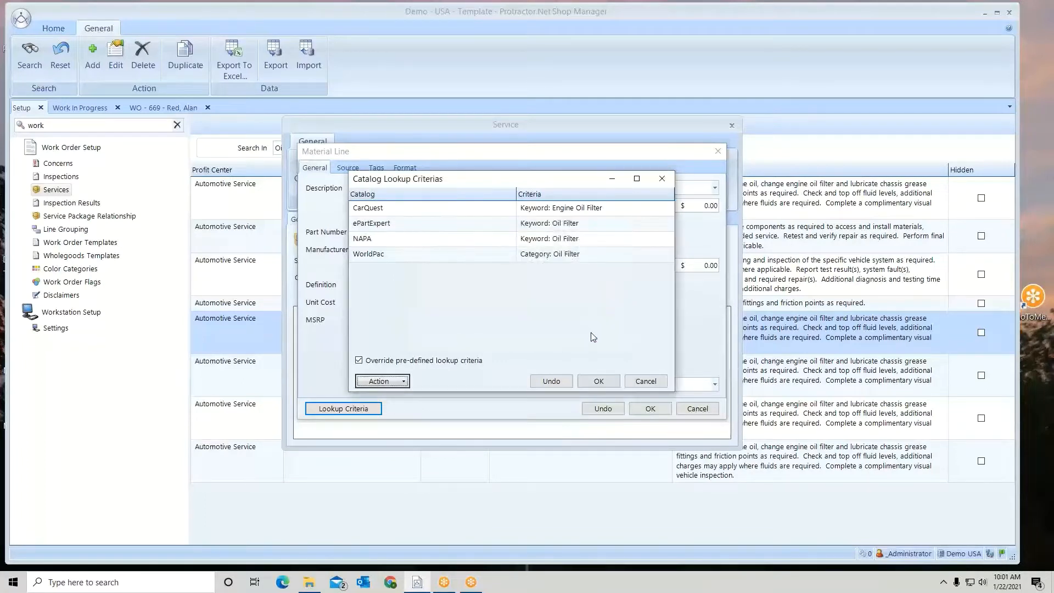
{"action": "left_click", "coordinate": [360, 361]}
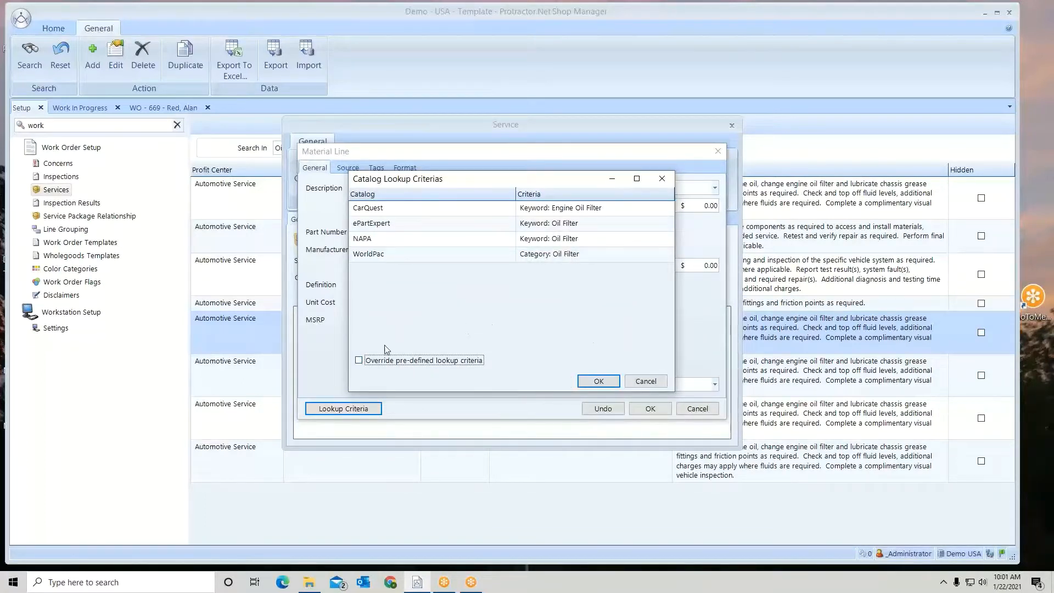
{"action": "left_click", "coordinate": [647, 380]}
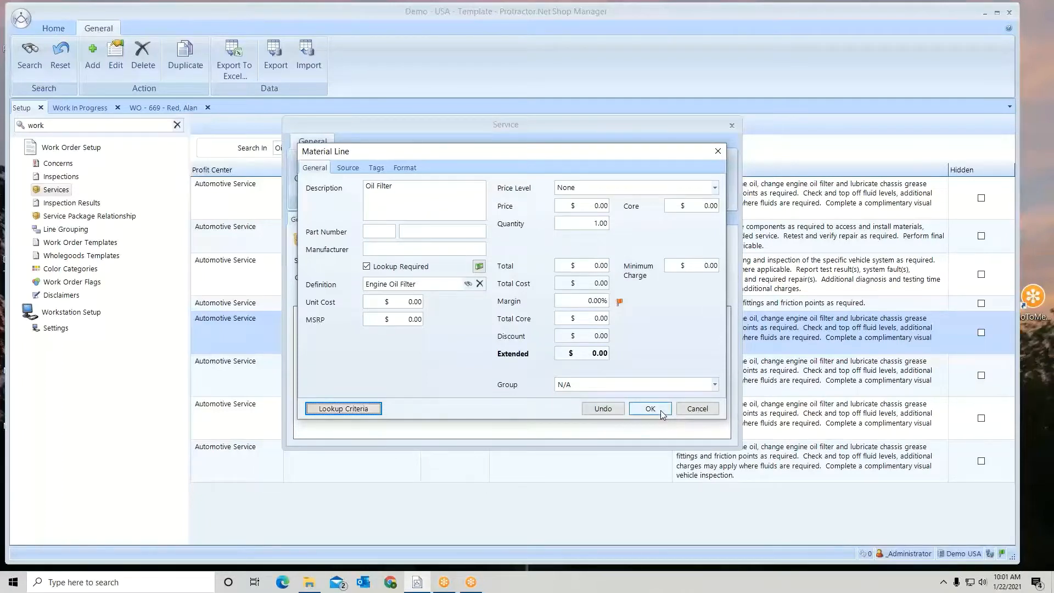
{"action": "left_click", "coordinate": [694, 409]}
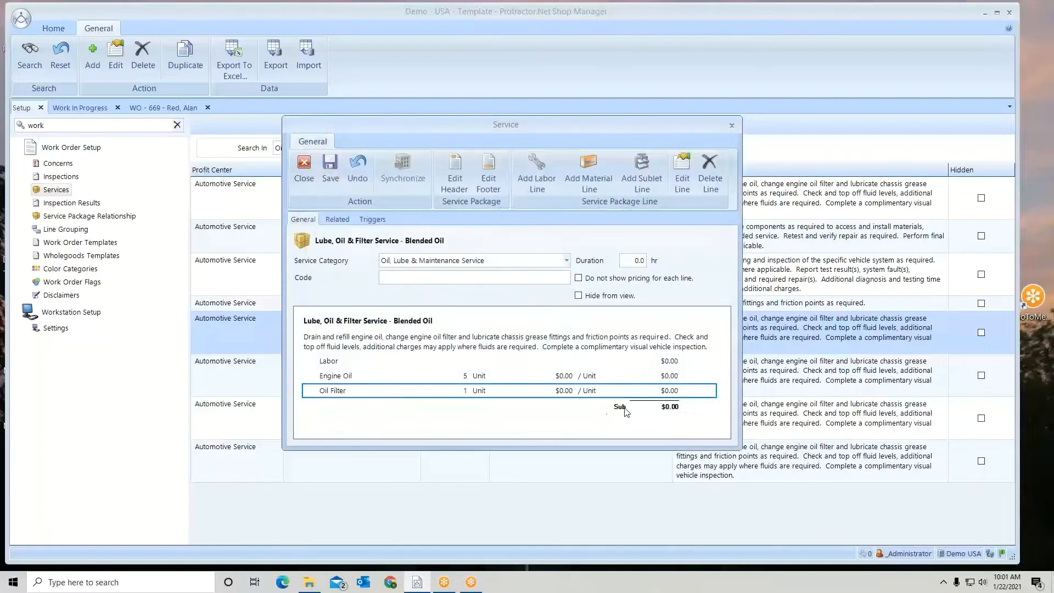
- Check the definition of the Engine Oil material line and save the Blended Oil service
{"action": "double_click", "coordinate": [346, 378]}
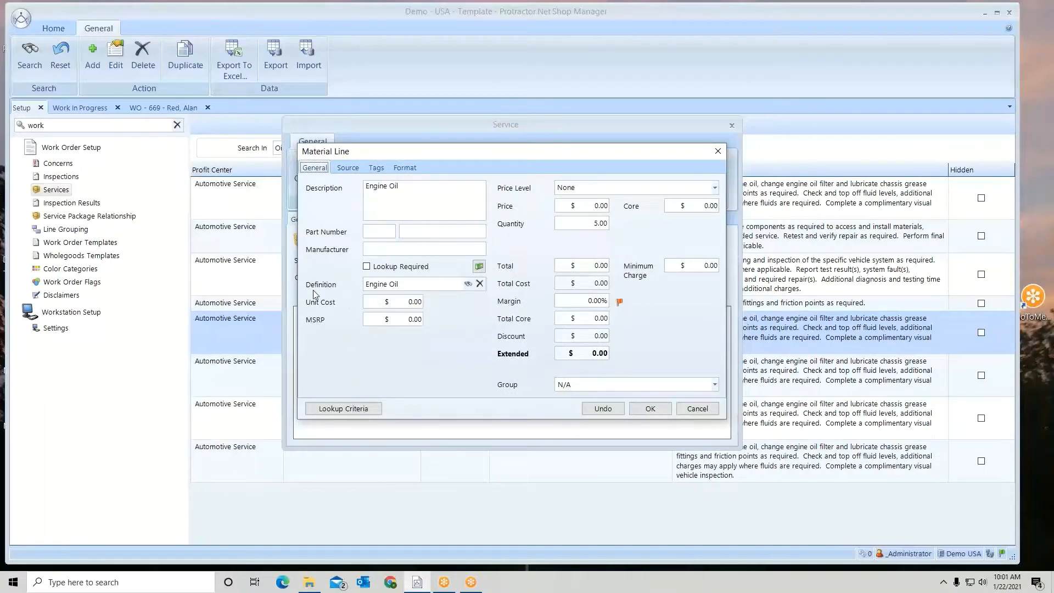
{"action": "left_click", "coordinate": [412, 284]}
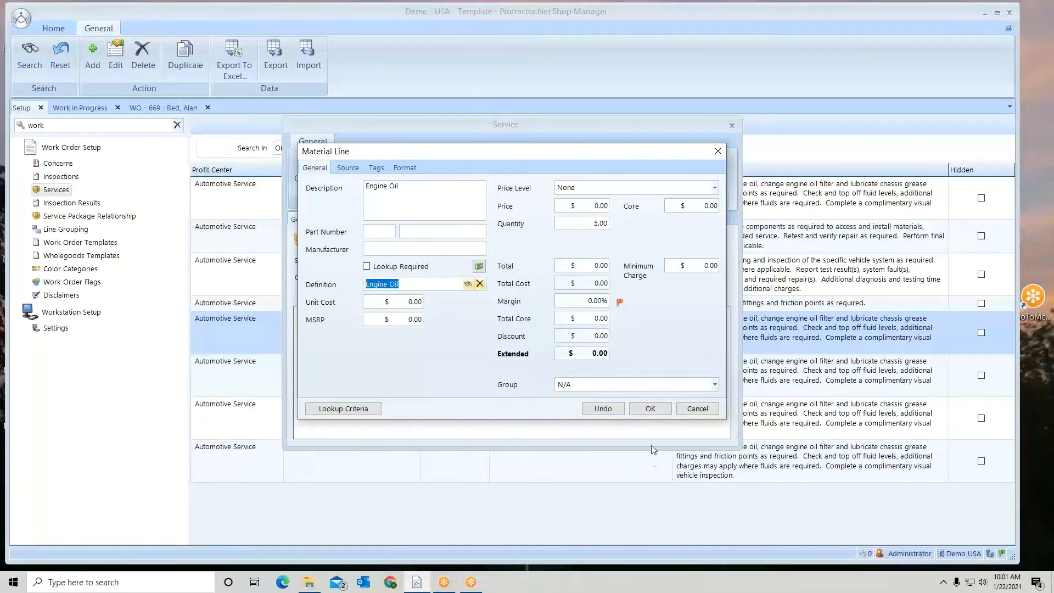
{"action": "left_click", "coordinate": [654, 413]}
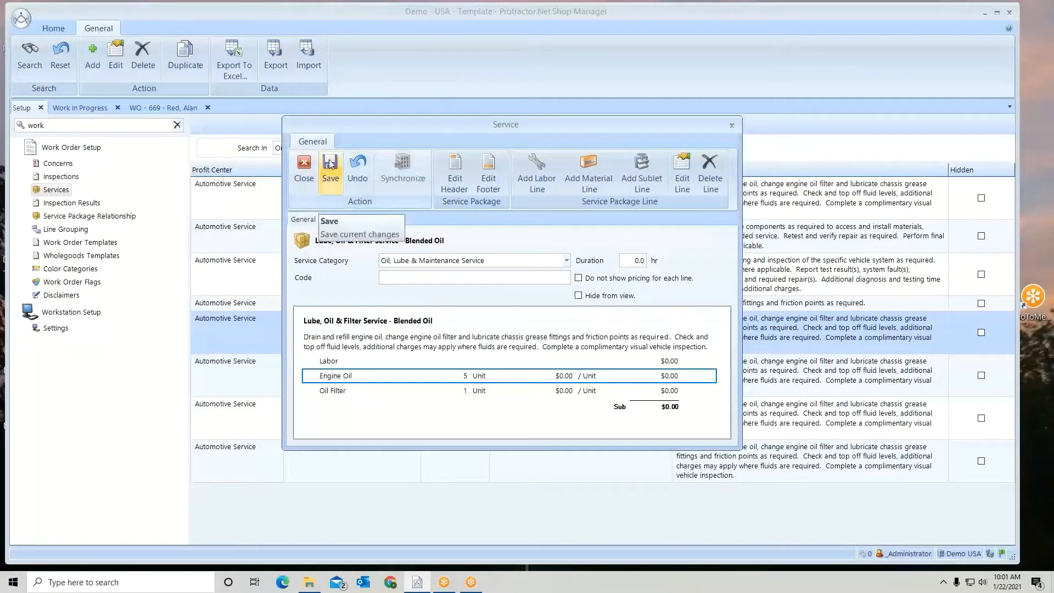
{"action": "left_click", "coordinate": [330, 168]}
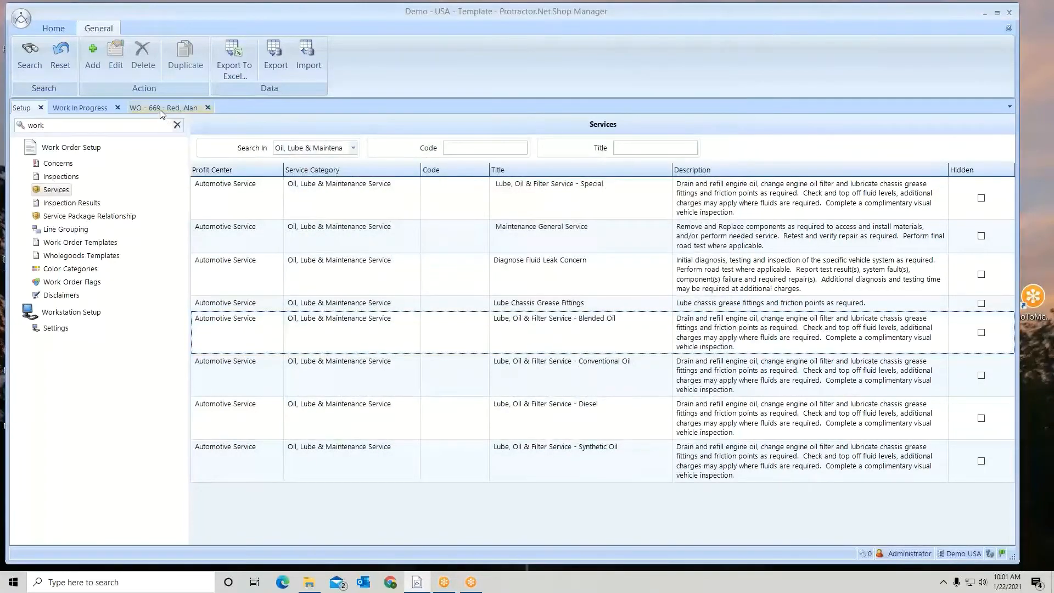
- Switch to the open work order and review the vehicle record of the 2010 Chevrolet Impala LT
{"action": "left_click", "coordinate": [179, 108]}
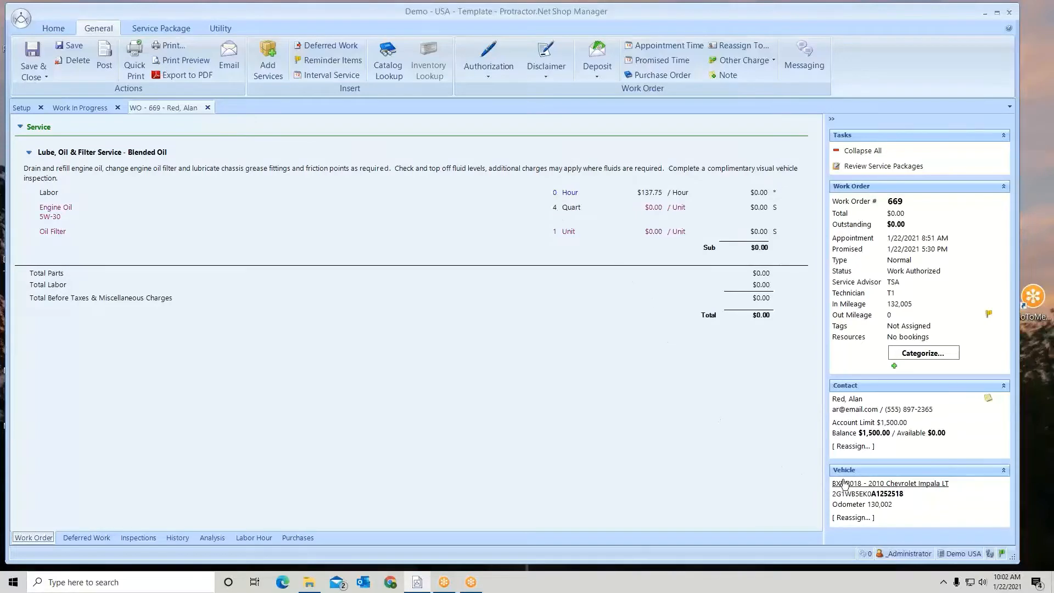
{"action": "left_click", "coordinate": [868, 487]}
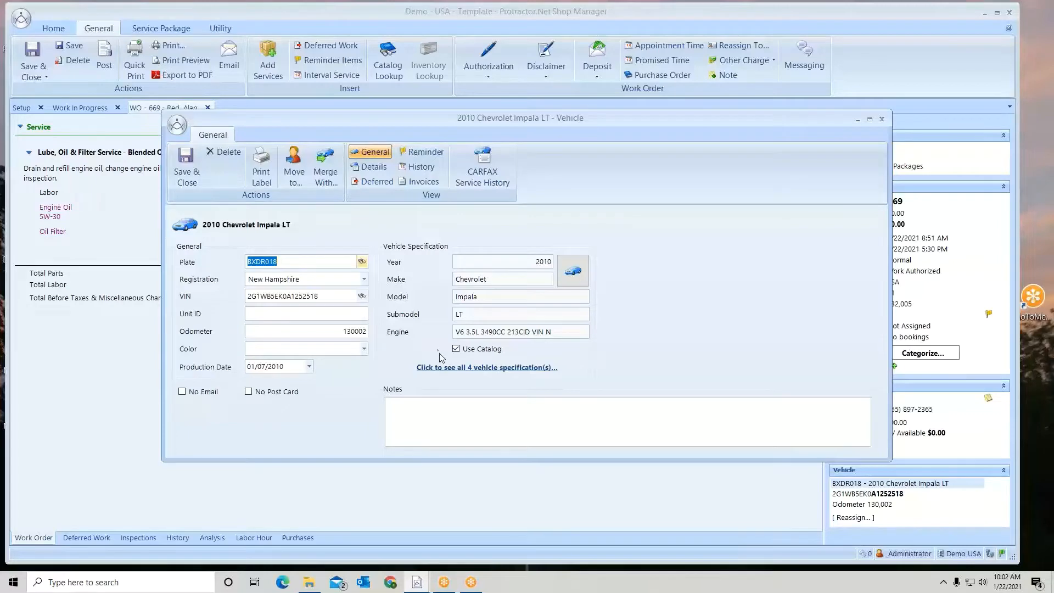
{"action": "left_click", "coordinate": [188, 169]}
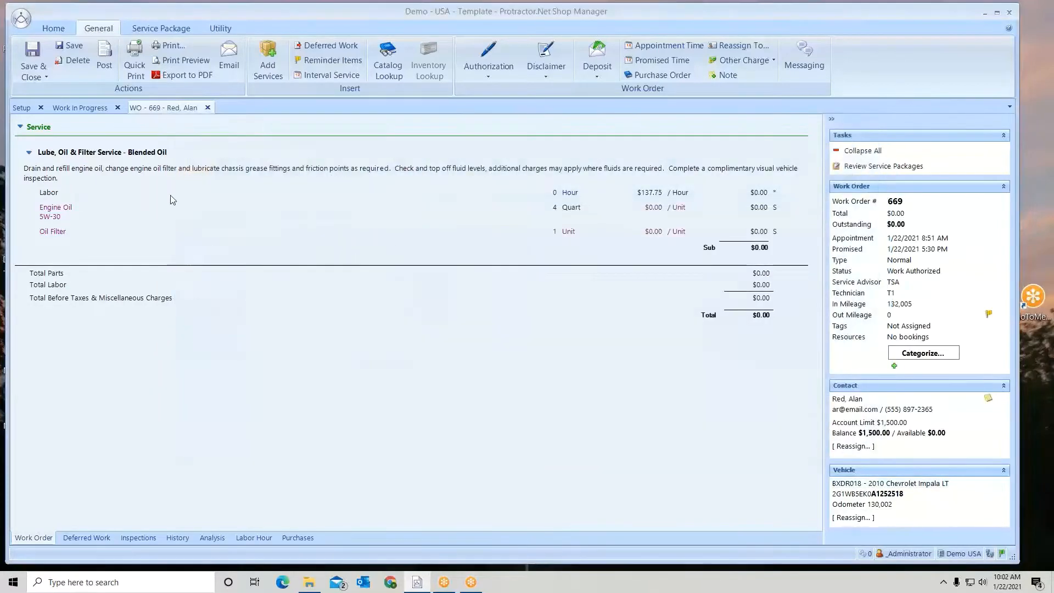
- Check the definition of the Engine Oil 5W-30 material line on the work order
{"action": "double_click", "coordinate": [100, 212]}
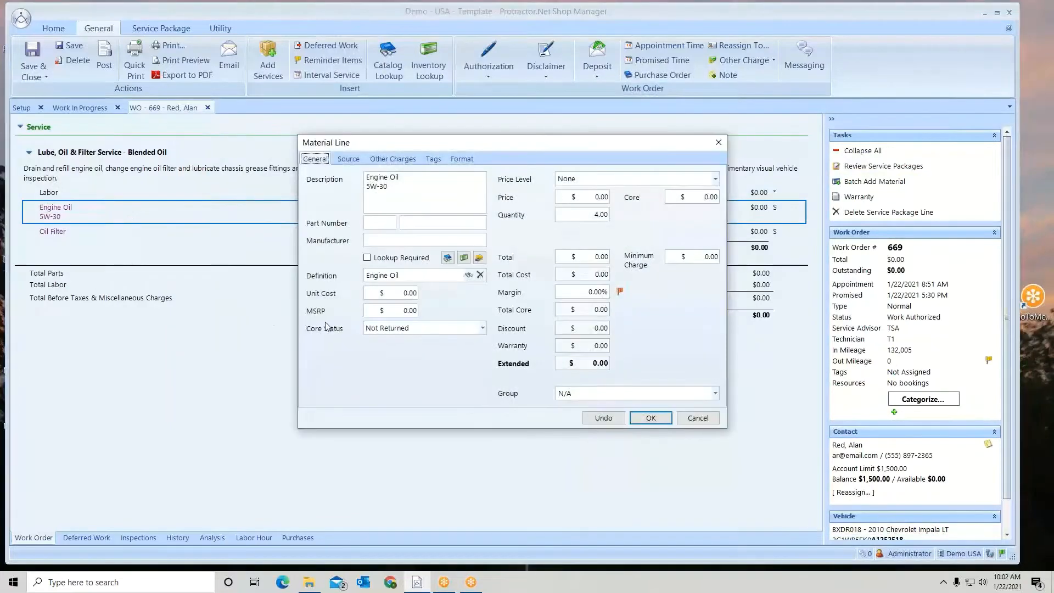
{"action": "left_click_drag", "start_coordinate": [406, 275], "coordinate": [356, 275]}
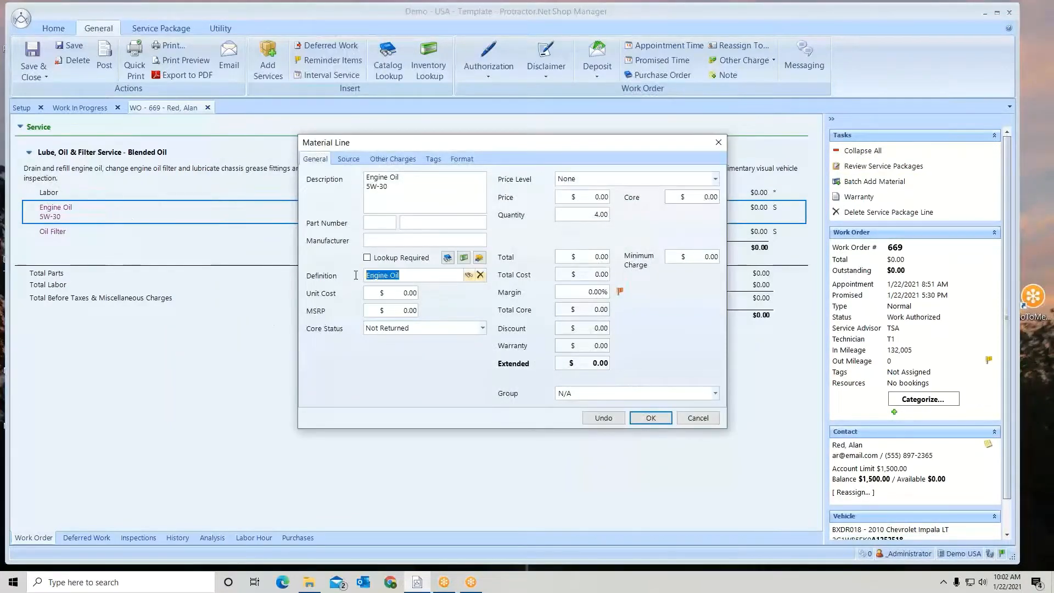
{"action": "left_click", "coordinate": [656, 420]}
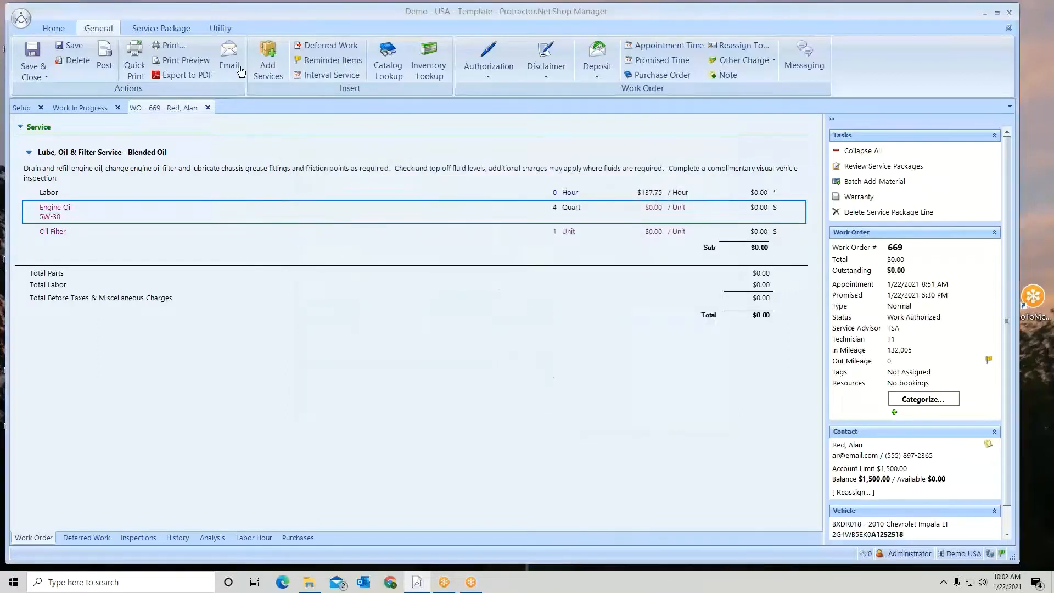
- Review the vehicle's fluid capacities, from the engine oil capacity to the automatic transmission fluid
{"action": "left_click", "coordinate": [225, 31]}
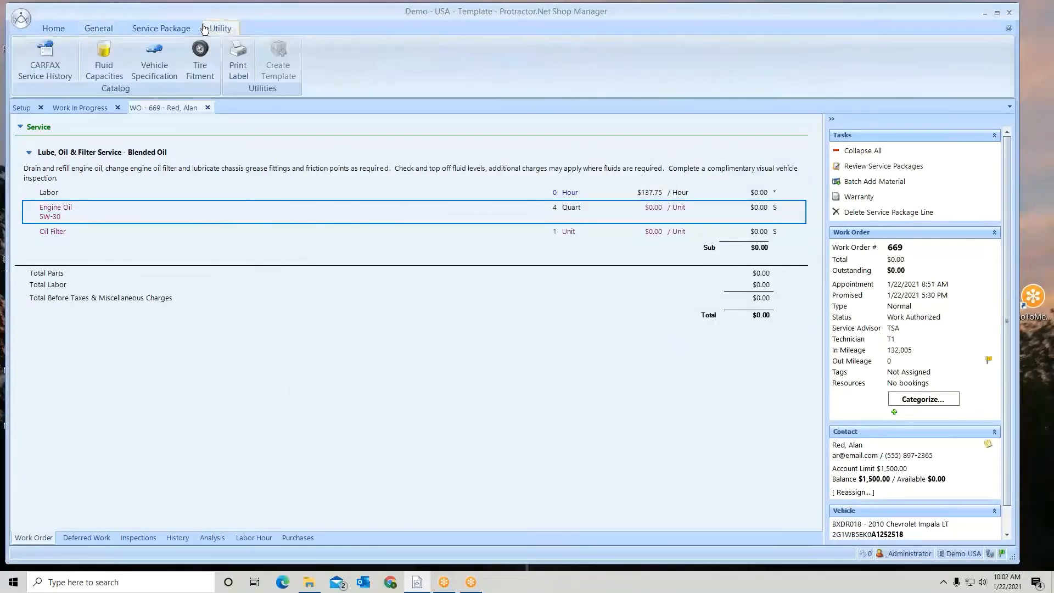
{"action": "left_click", "coordinate": [101, 62]}
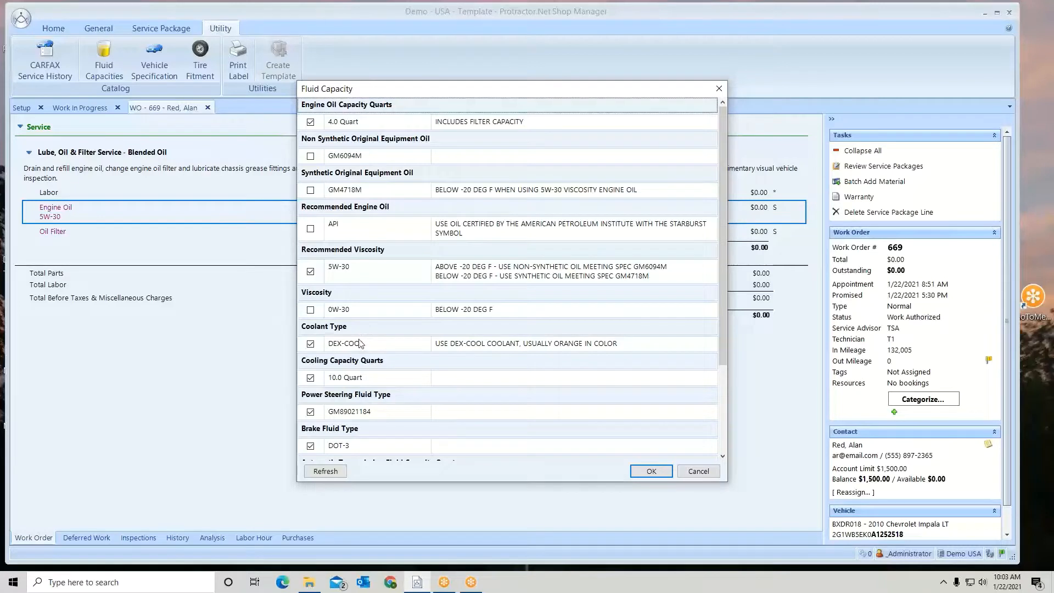
{"action": "scroll", "coordinate": [359, 343], "scroll_direction": "down", "scroll_amount": 1}
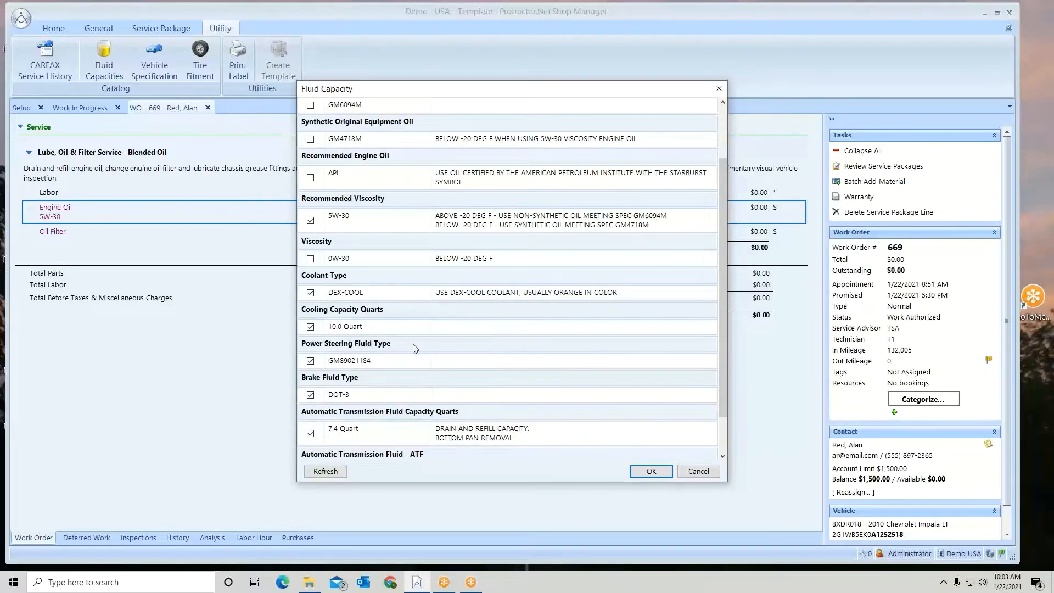
{"action": "scroll", "coordinate": [413, 348], "scroll_direction": "down", "scroll_amount": 1}
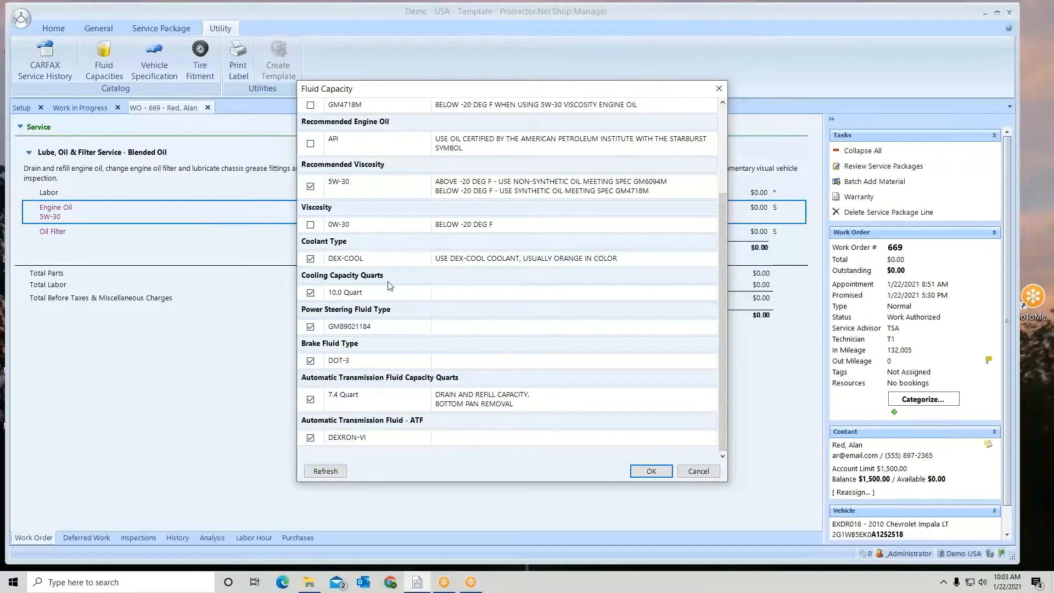
{"action": "scroll", "coordinate": [388, 285], "scroll_direction": "up", "scroll_amount": 2}
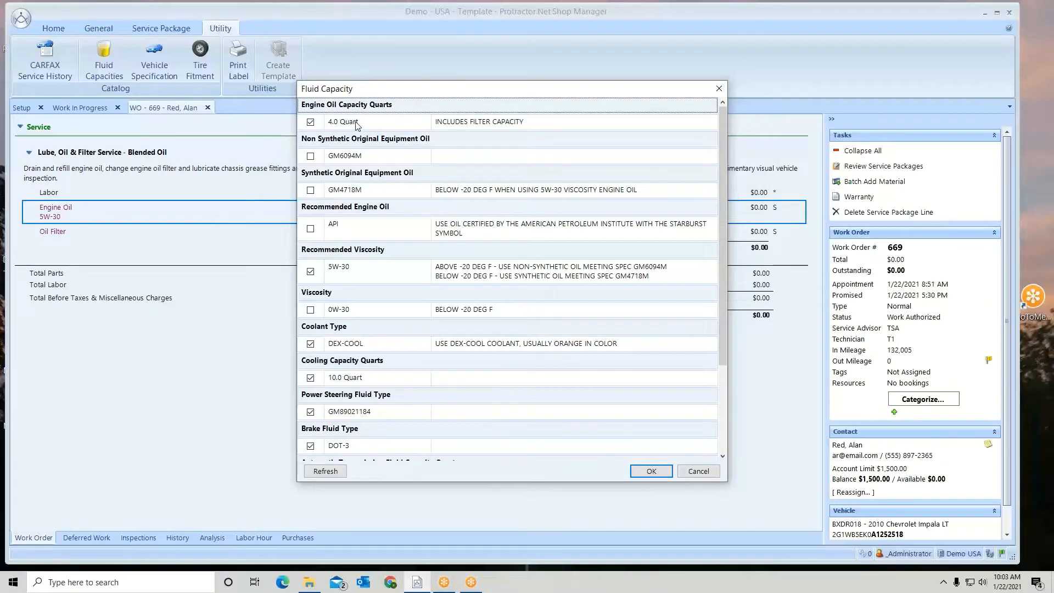
- Accept the vehicle's fluid capacities and apply them to the existing service packages on the work order
{"action": "left_click", "coordinate": [649, 475]}
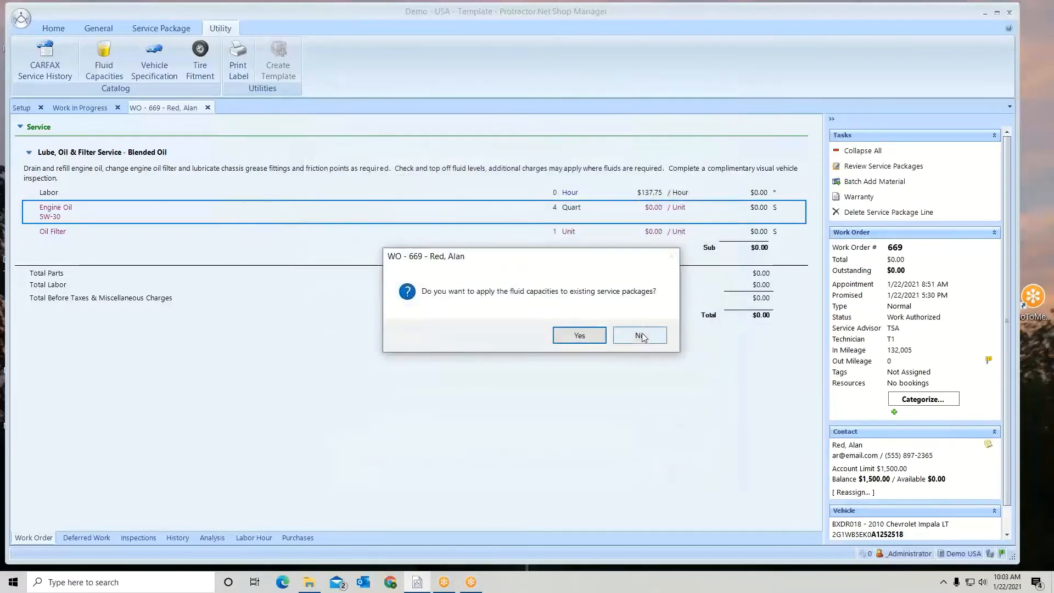
{"action": "left_click", "coordinate": [568, 339]}
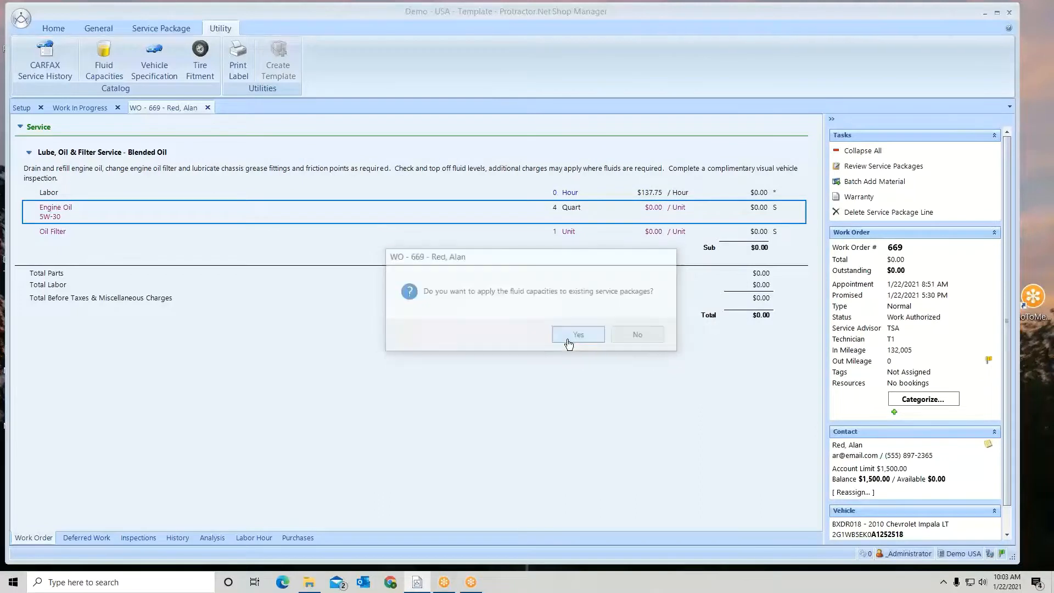
- Search the inventory for parts matching the Oil Filter line's Engine Oil Filter definition, and close the search without drawing a part
{"action": "left_click", "coordinate": [183, 233]}
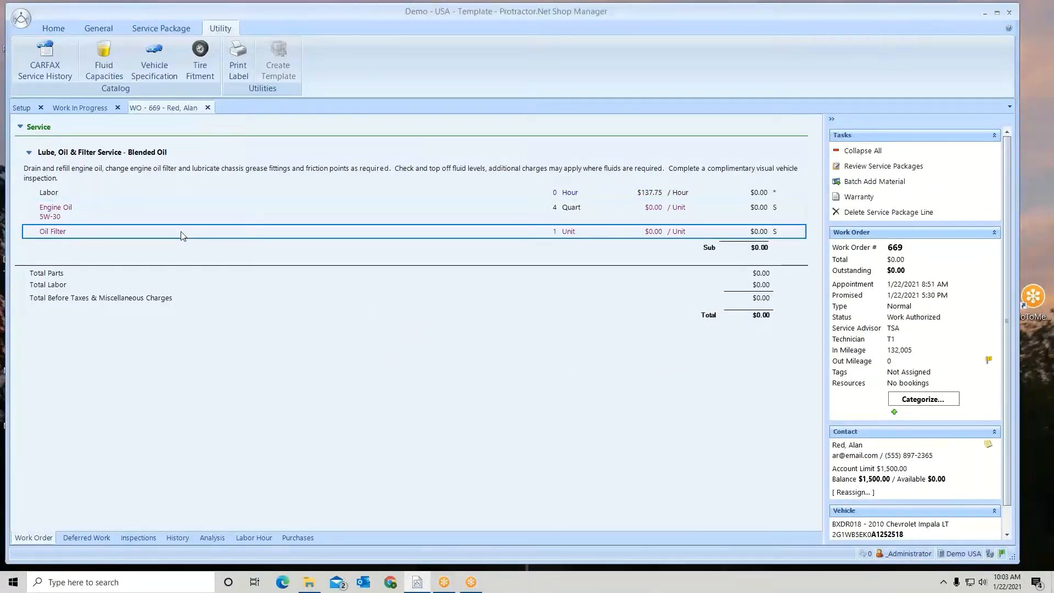
{"action": "left_click", "coordinate": [98, 29]}
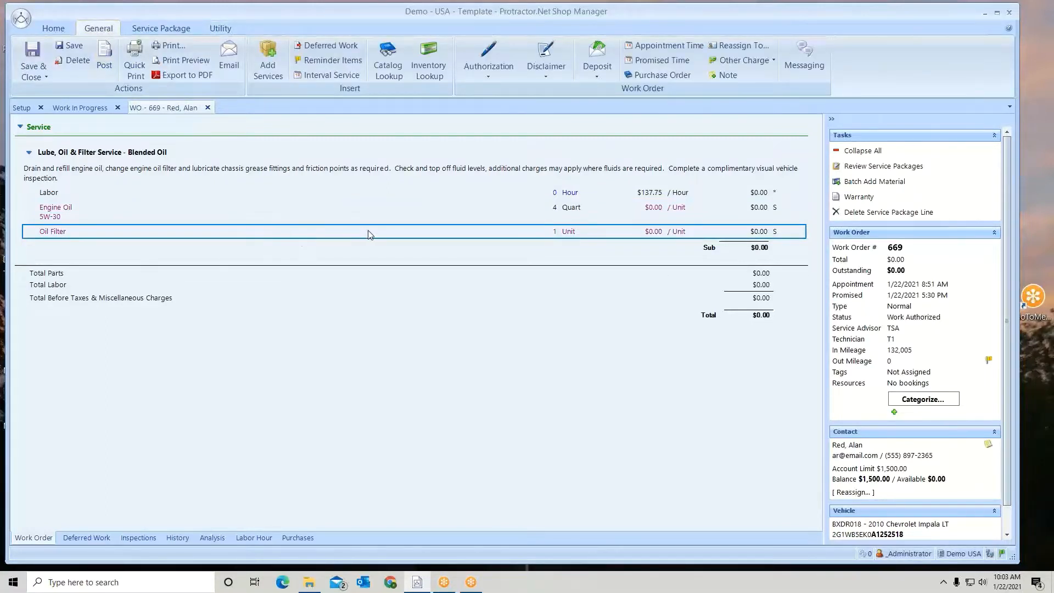
{"action": "mouse_move", "coordinate": [369, 234]}
{"action": "right_click", "coordinate": [368, 231]}
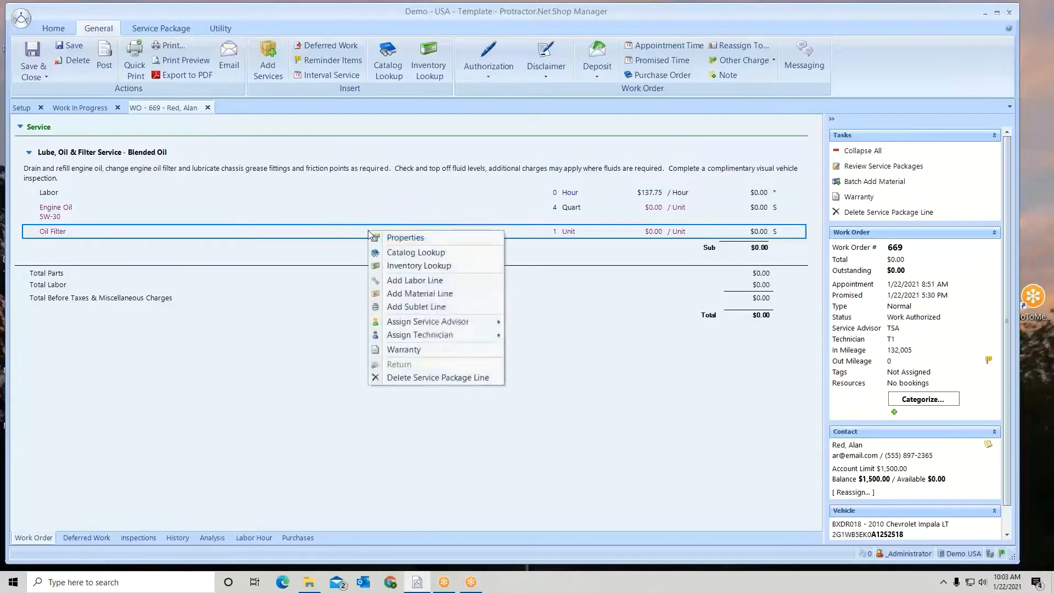
{"action": "left_click", "coordinate": [393, 267]}
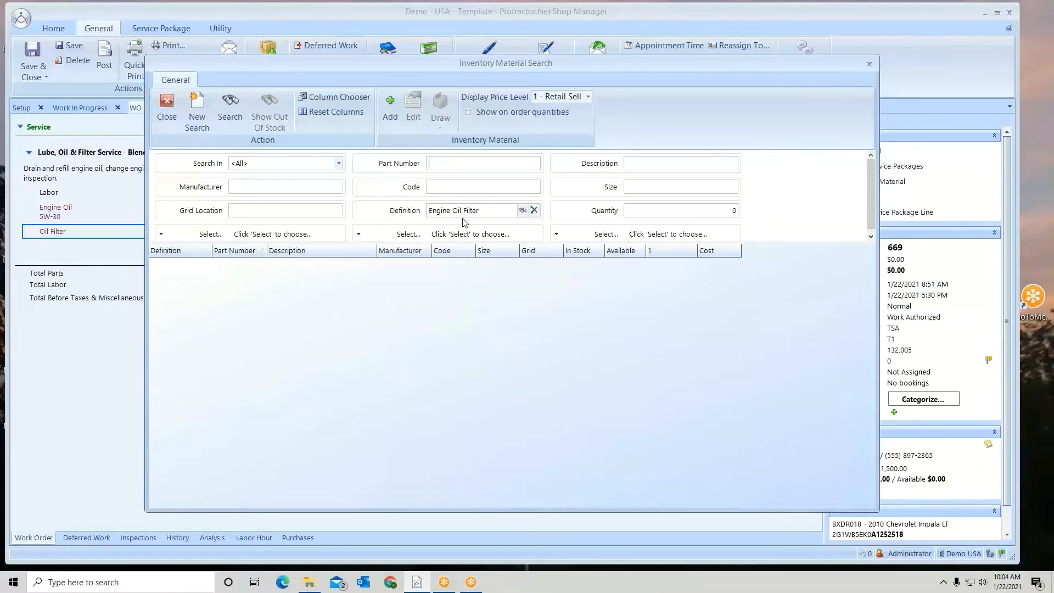
{"action": "left_click", "coordinate": [229, 103]}
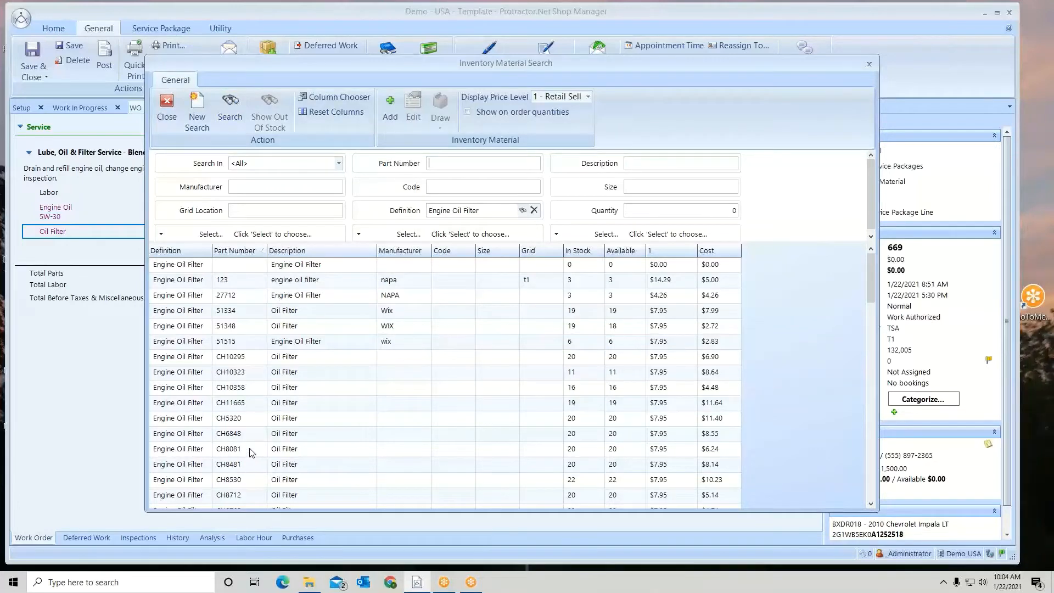
{"action": "left_click", "coordinate": [250, 378]}
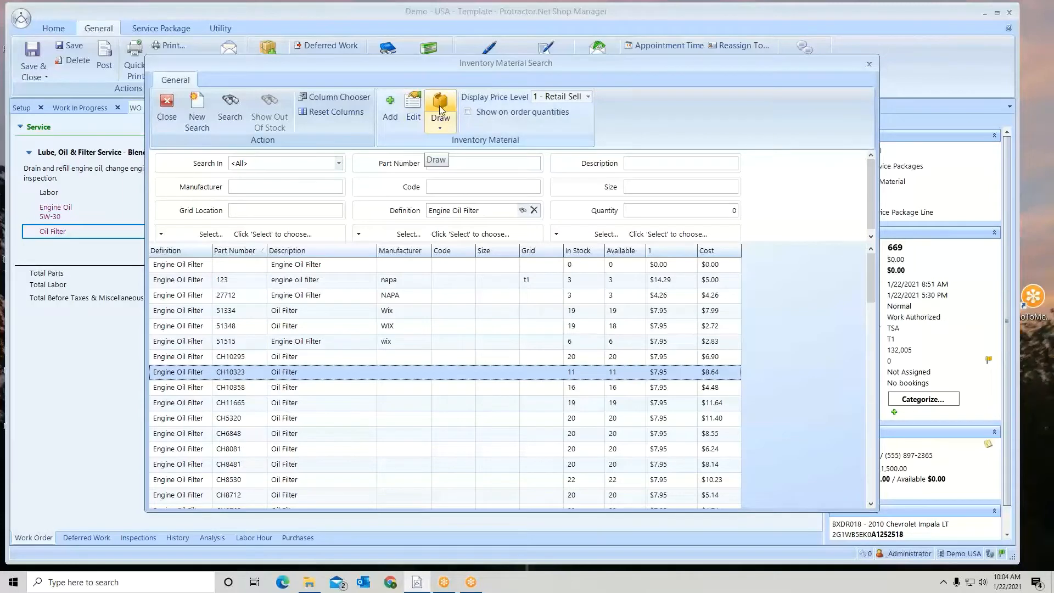
{"action": "left_click", "coordinate": [166, 104]}
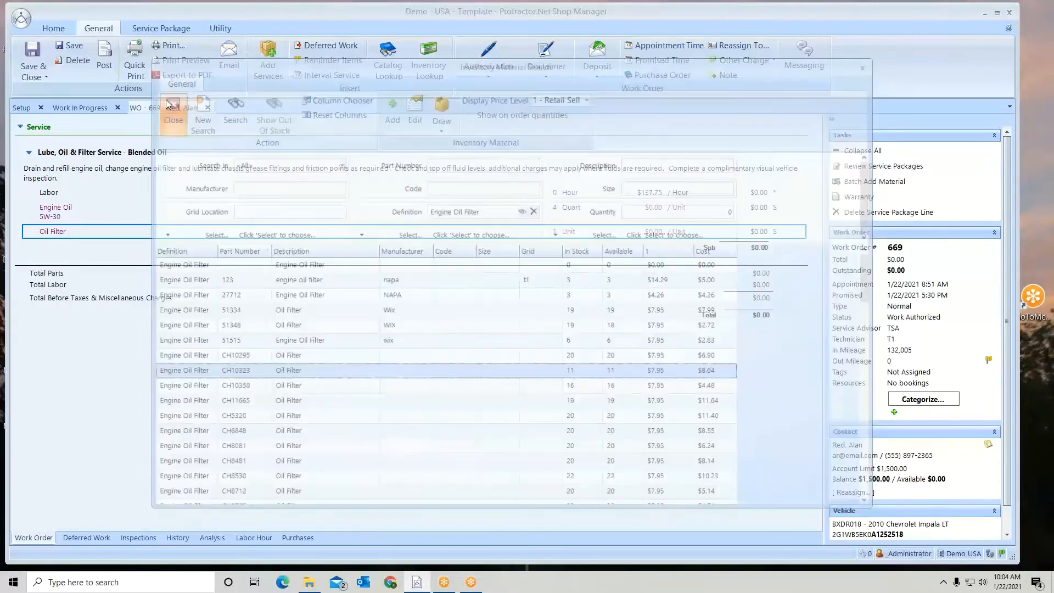
- Look up the Oil Filter line in the parts catalog, check and rerun its Oil Filter keyword search, and cancel the lookup
{"action": "right_click", "coordinate": [332, 233]}
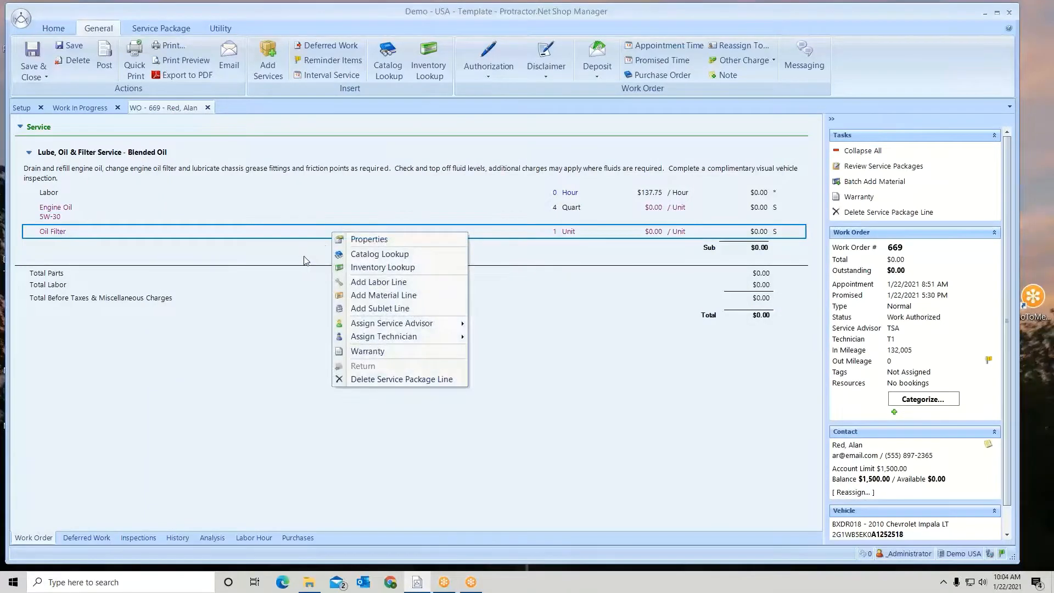
{"action": "left_click", "coordinate": [378, 255]}
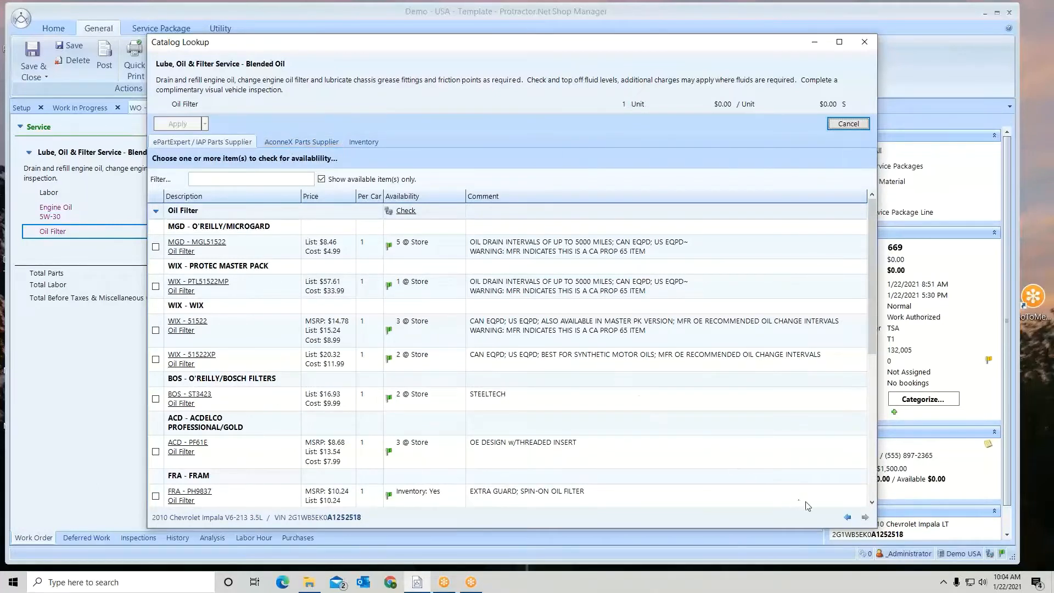
{"action": "left_click", "coordinate": [847, 518]}
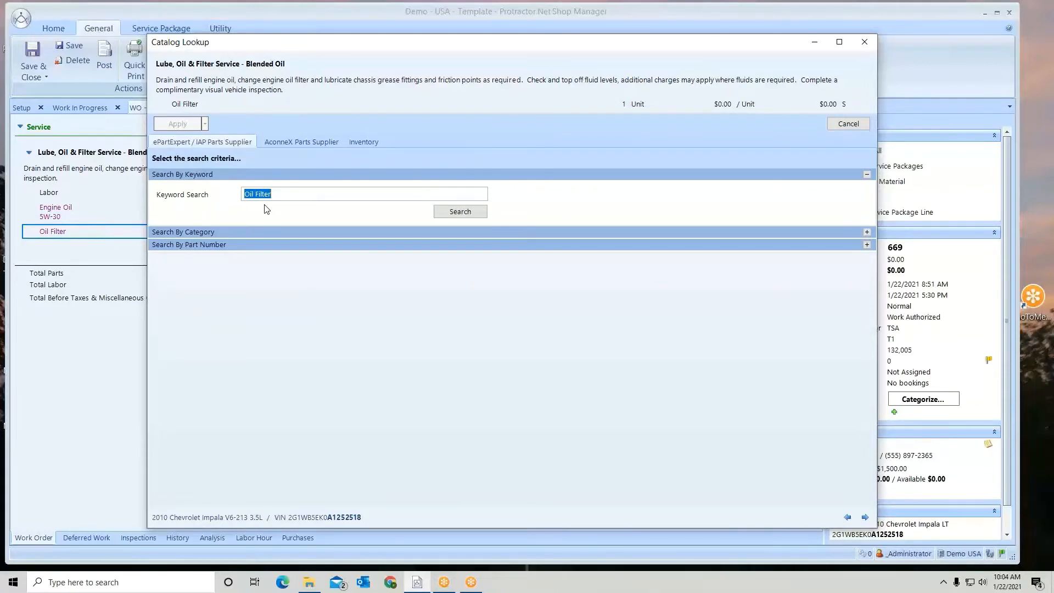
{"action": "left_click", "coordinate": [459, 212]}
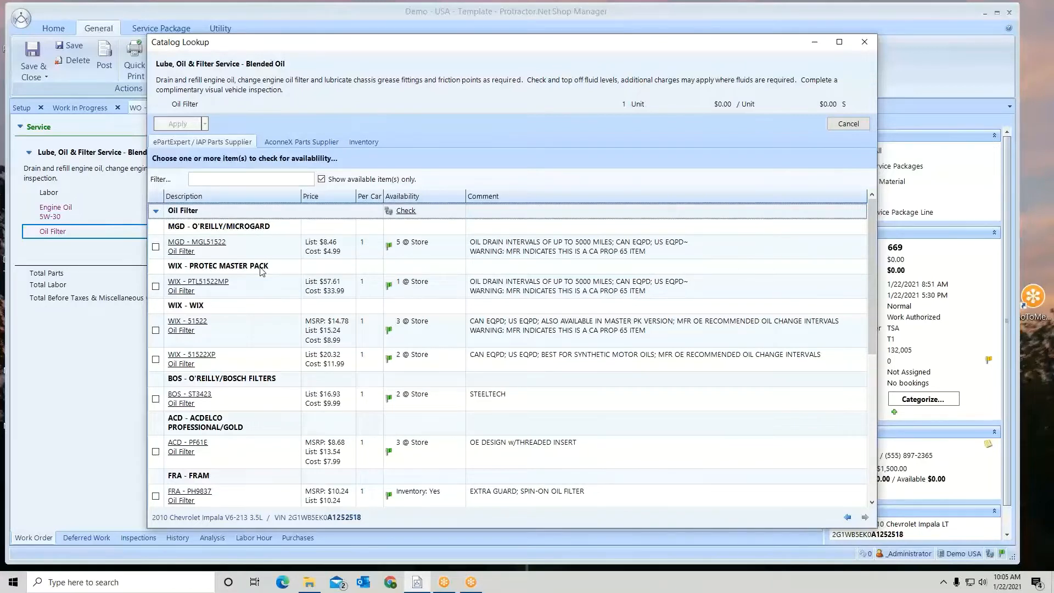
{"action": "left_click", "coordinate": [851, 125]}
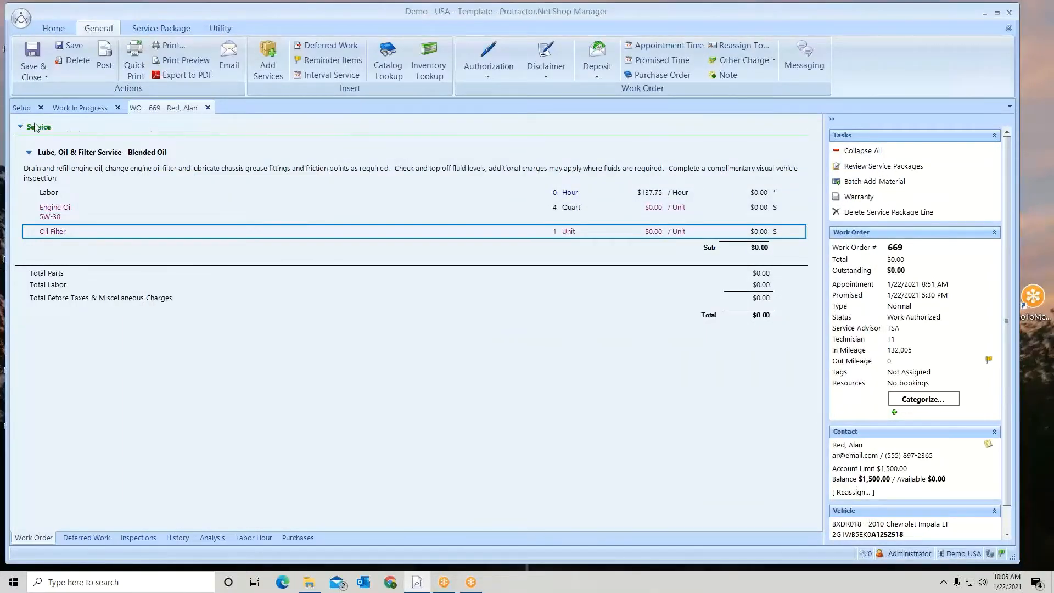
- Delete the Lube, Oil & Filter Service - Blended Oil package from the work order, then save and close the order
{"action": "left_click", "coordinate": [45, 159]}
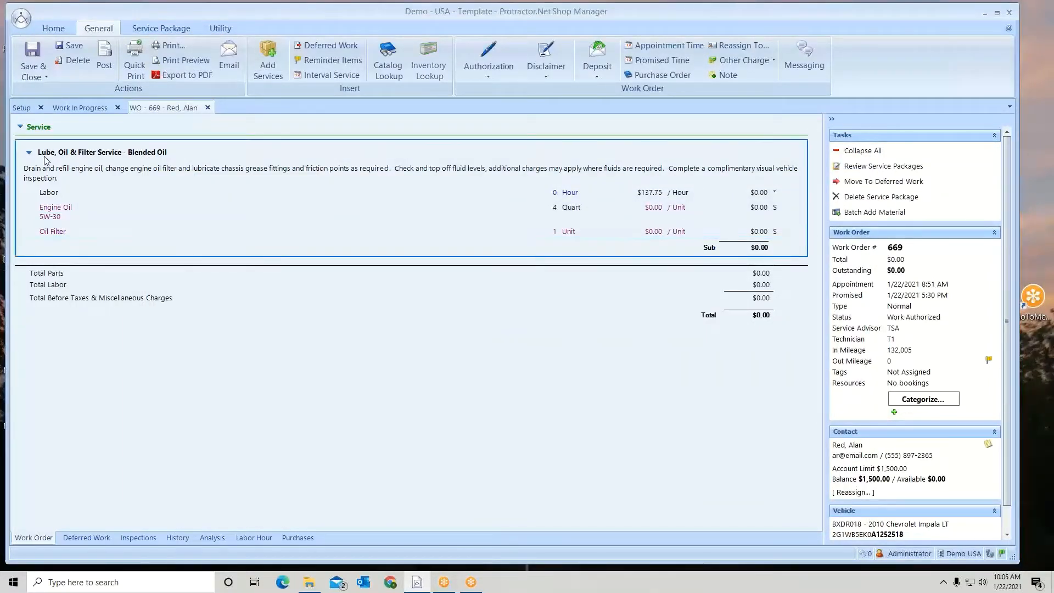
{"action": "right_click", "coordinate": [45, 159]}
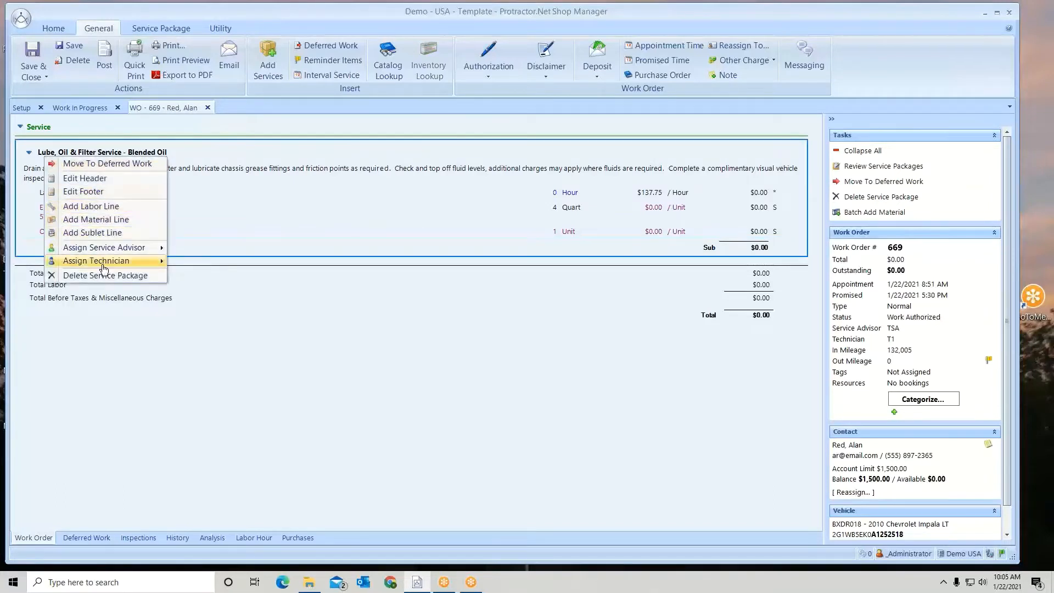
{"action": "left_click", "coordinate": [107, 276]}
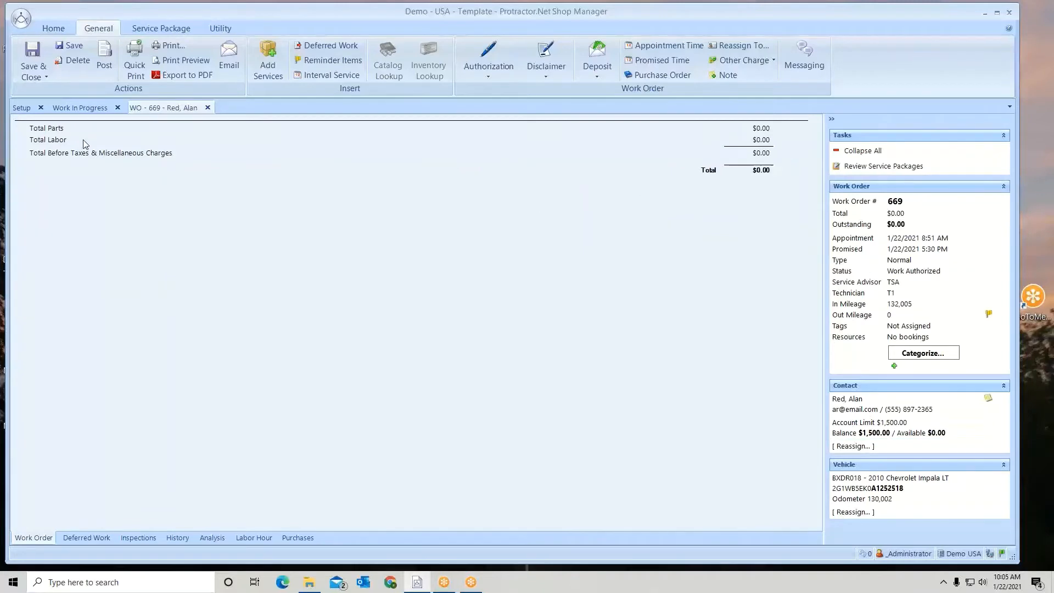
{"action": "left_click", "coordinate": [31, 51]}
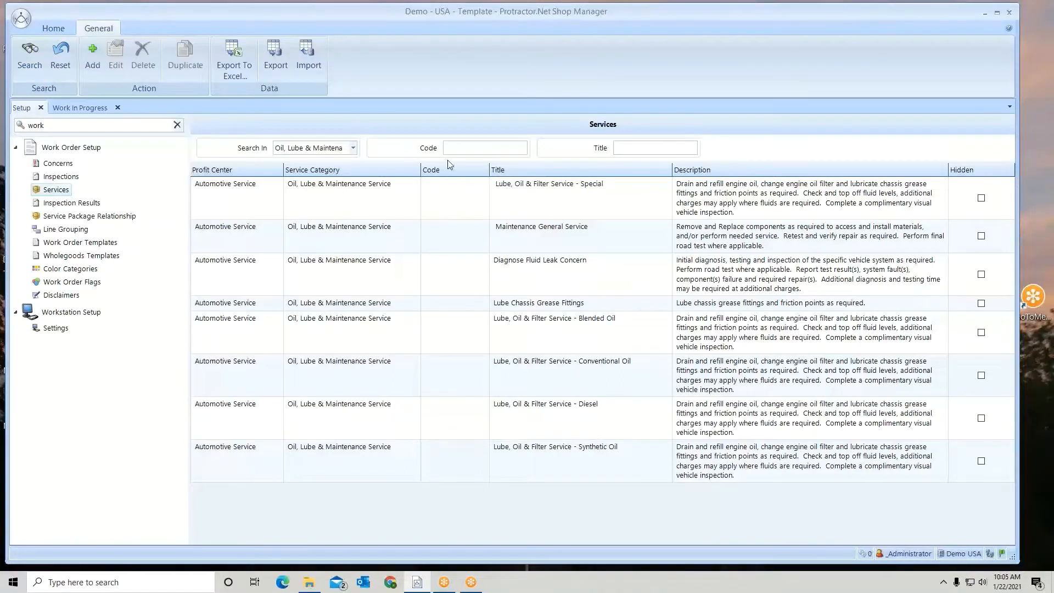
- Mark the Labor line of the Lube, Oil & Filter Service - Blended Oil service as Lookup Required and check its catalog lookup criteria
{"action": "double_click", "coordinate": [560, 342]}
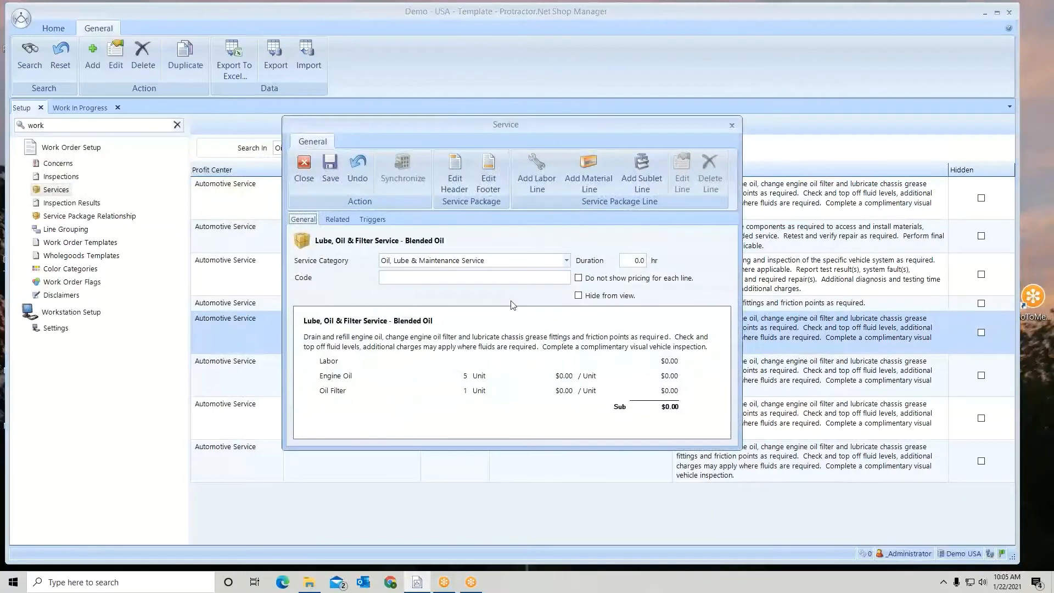
{"action": "left_click", "coordinate": [328, 364]}
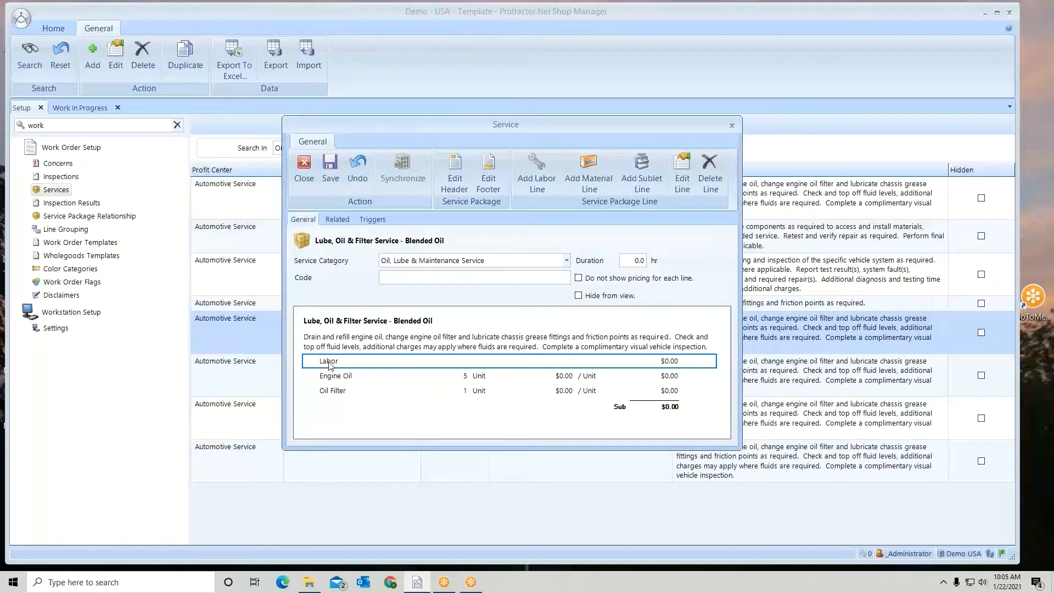
{"action": "double_click", "coordinate": [330, 364]}
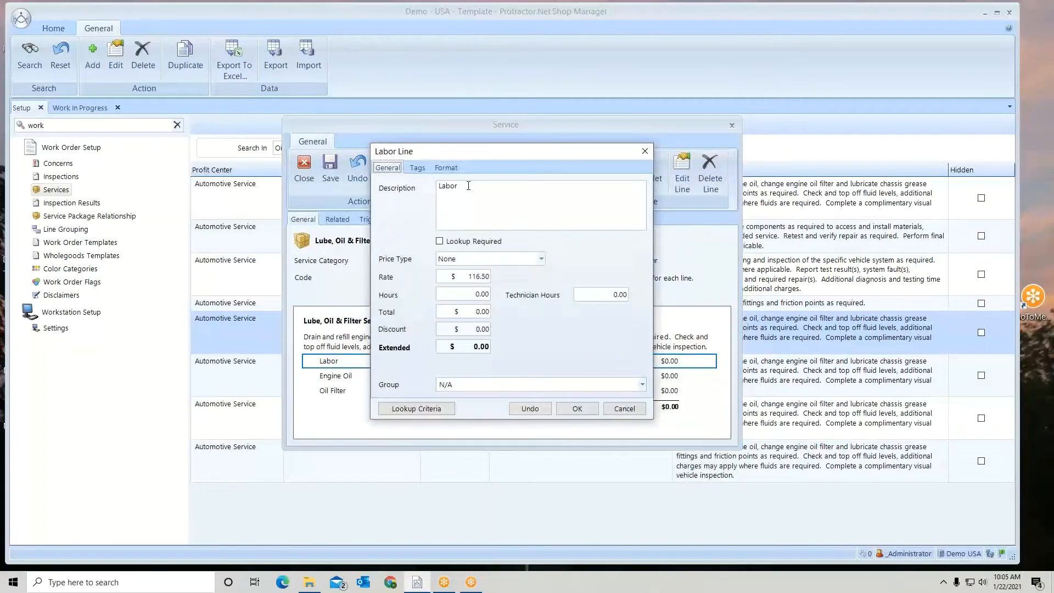
{"action": "left_click_drag", "start_coordinate": [456, 187], "coordinate": [433, 189]}
{"action": "left_click", "coordinate": [440, 242]}
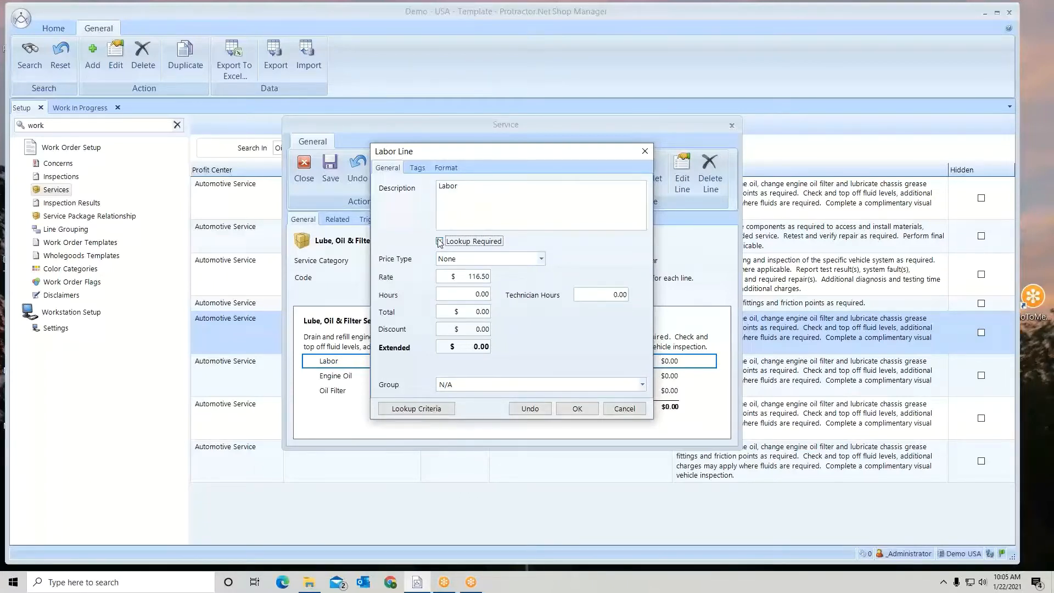
{"action": "left_click", "coordinate": [440, 241]}
{"action": "left_click", "coordinate": [423, 413]}
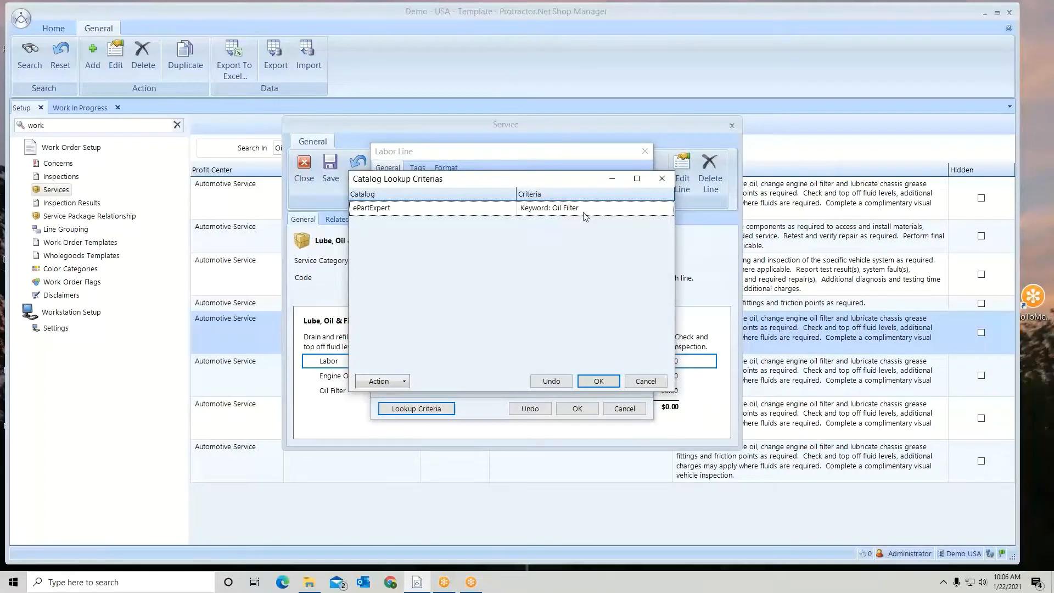
{"action": "left_click", "coordinate": [599, 382]}
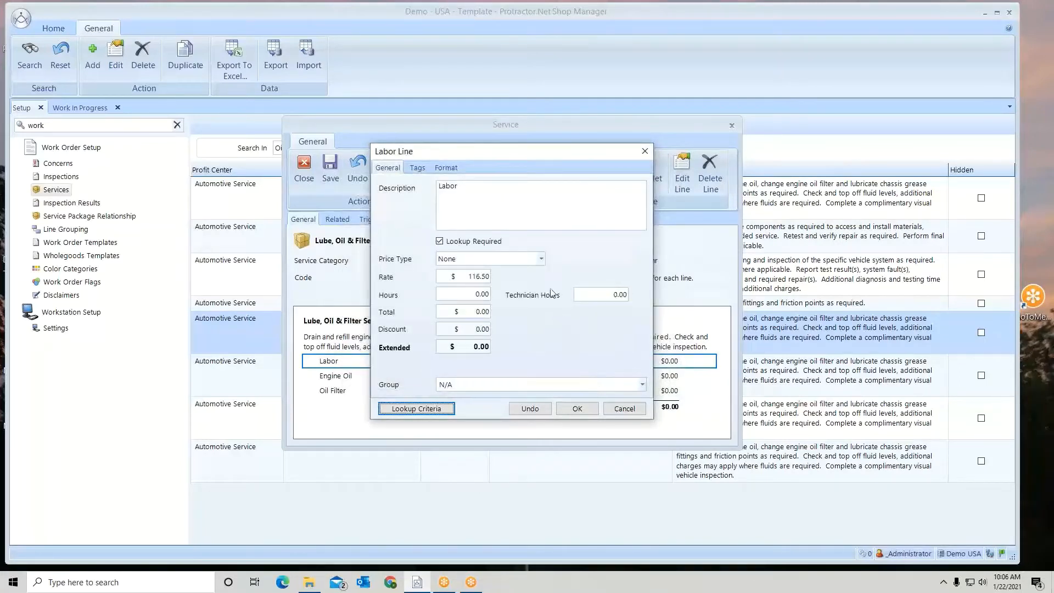
- Price the labor line at the RETAIL - Labor Rate price type with 0.3 hours
{"action": "left_click", "coordinate": [541, 259]}
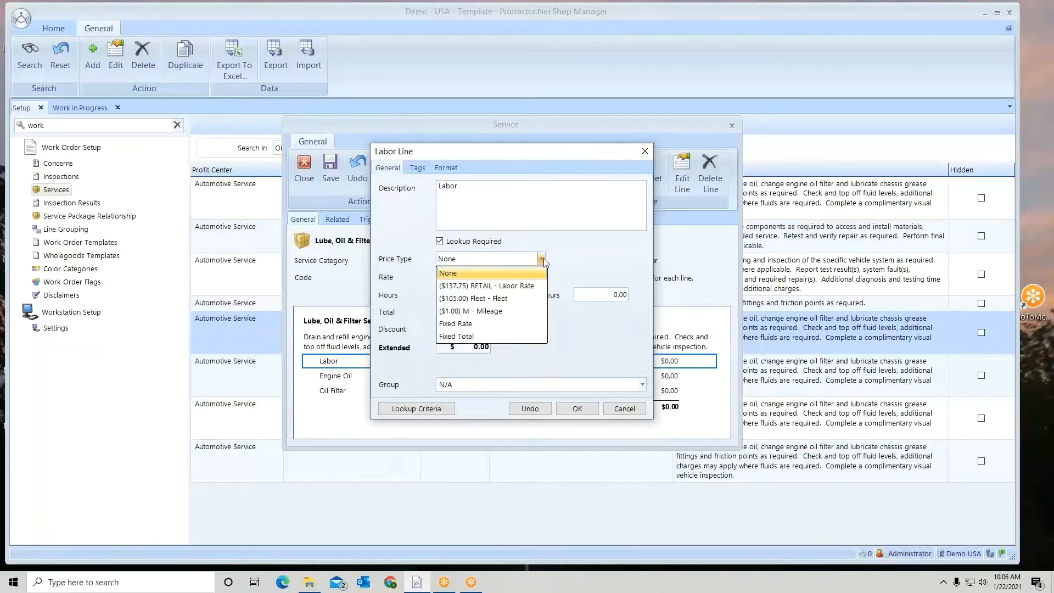
{"action": "left_click", "coordinate": [457, 287]}
{"action": "key", "text": "Tab"}
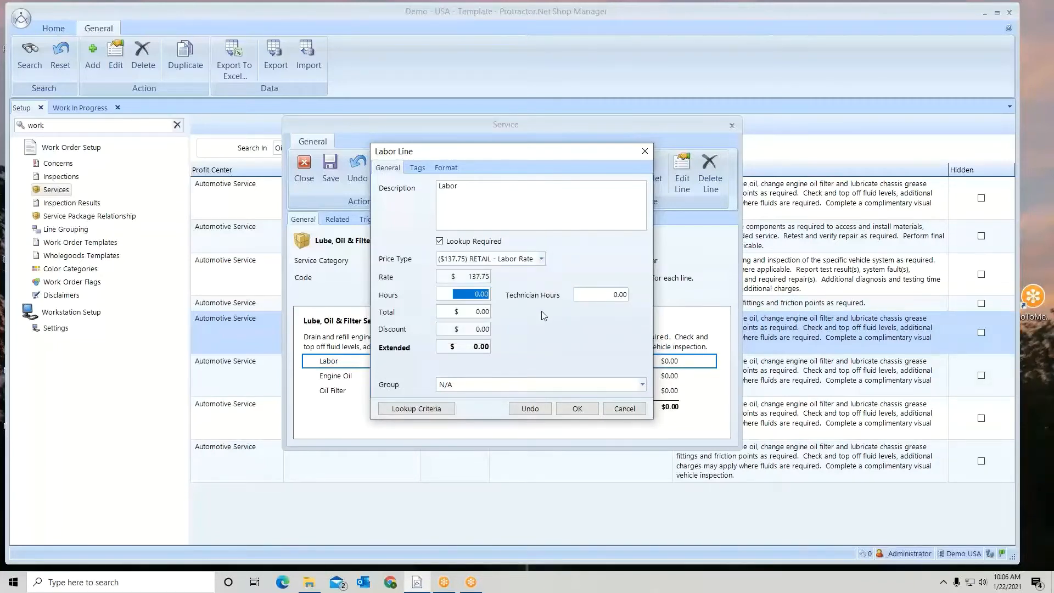
{"action": "type", "text": ".3"}
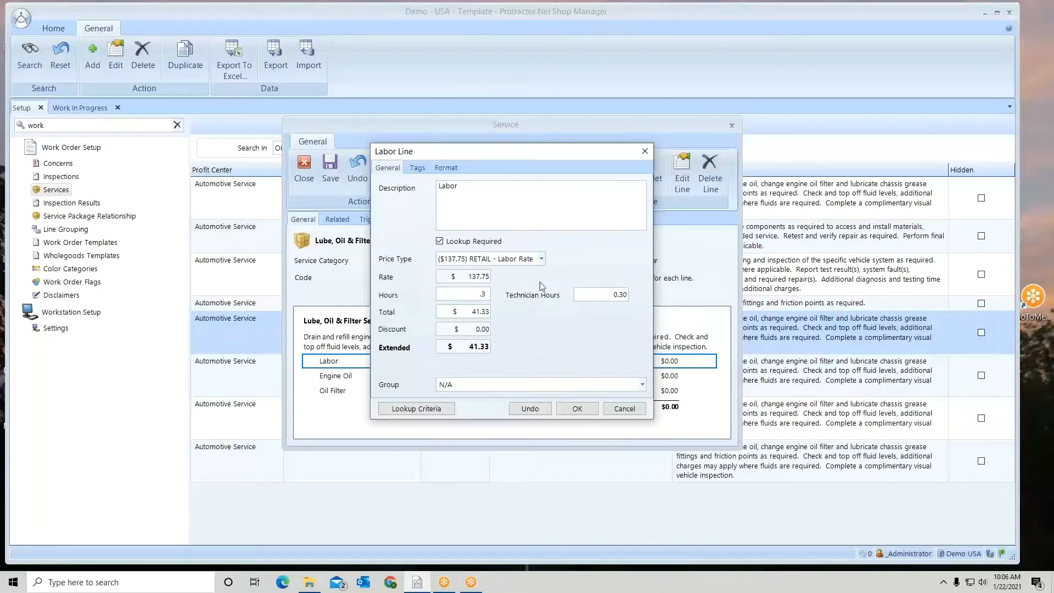
- Try the price type None, then switch the labor line to Fixed Rate with a rate of $50
{"action": "left_click", "coordinate": [541, 259]}
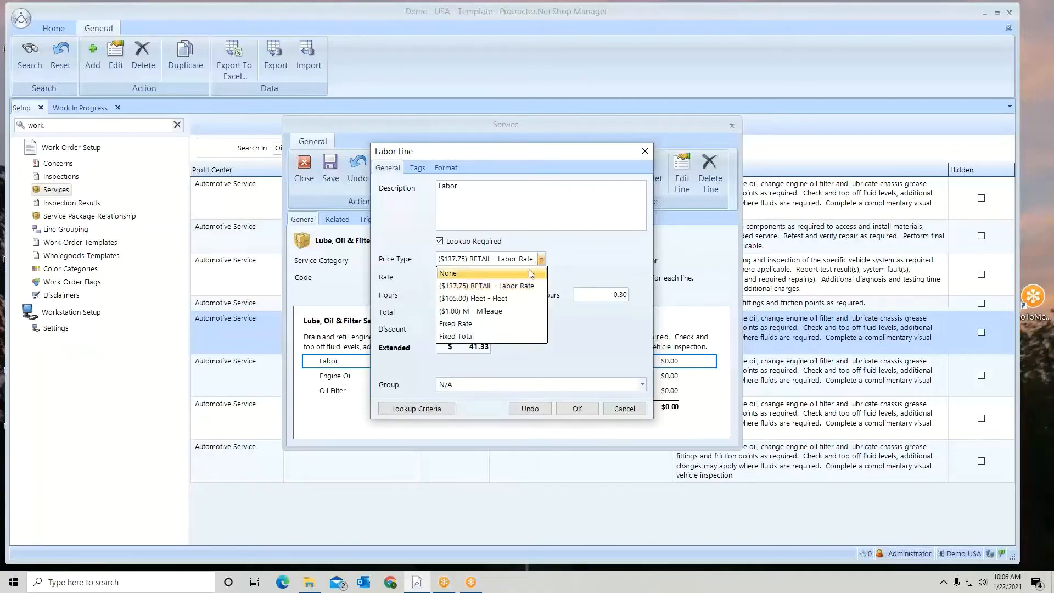
{"action": "left_click", "coordinate": [528, 271]}
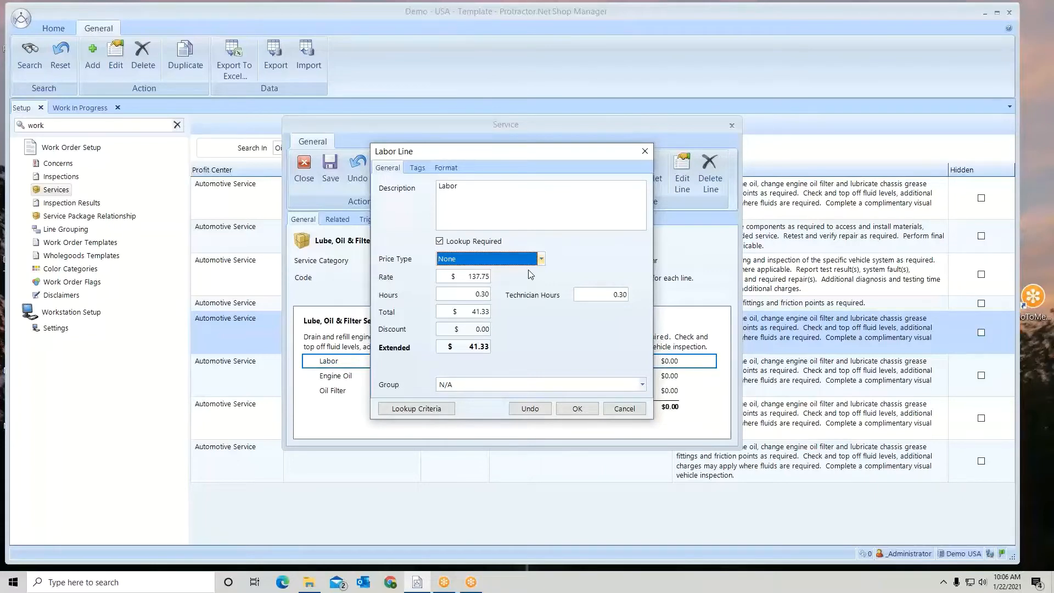
{"action": "left_click", "coordinate": [541, 259]}
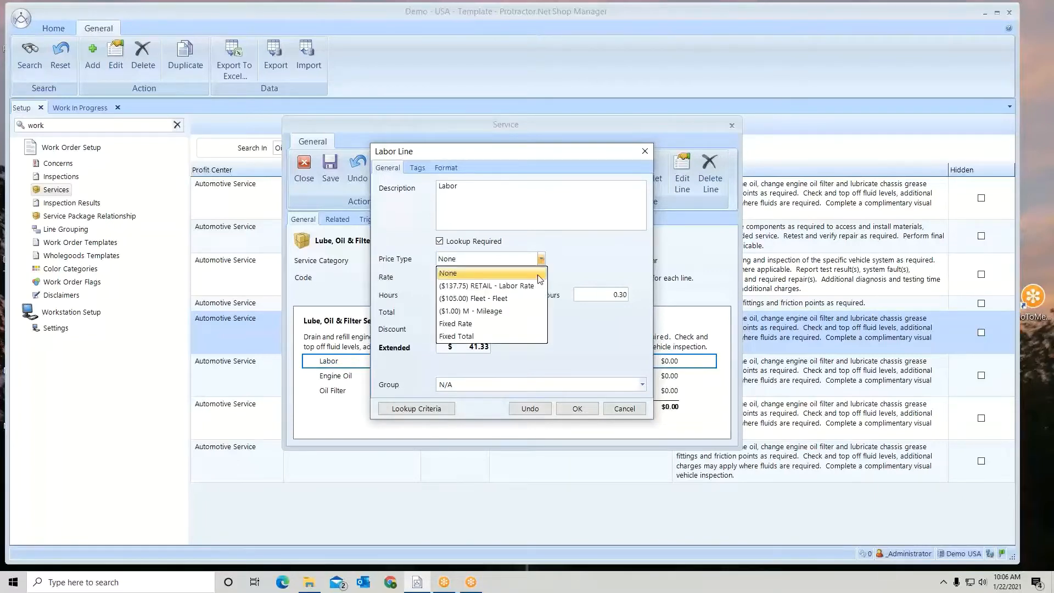
{"action": "left_click", "coordinate": [509, 323]}
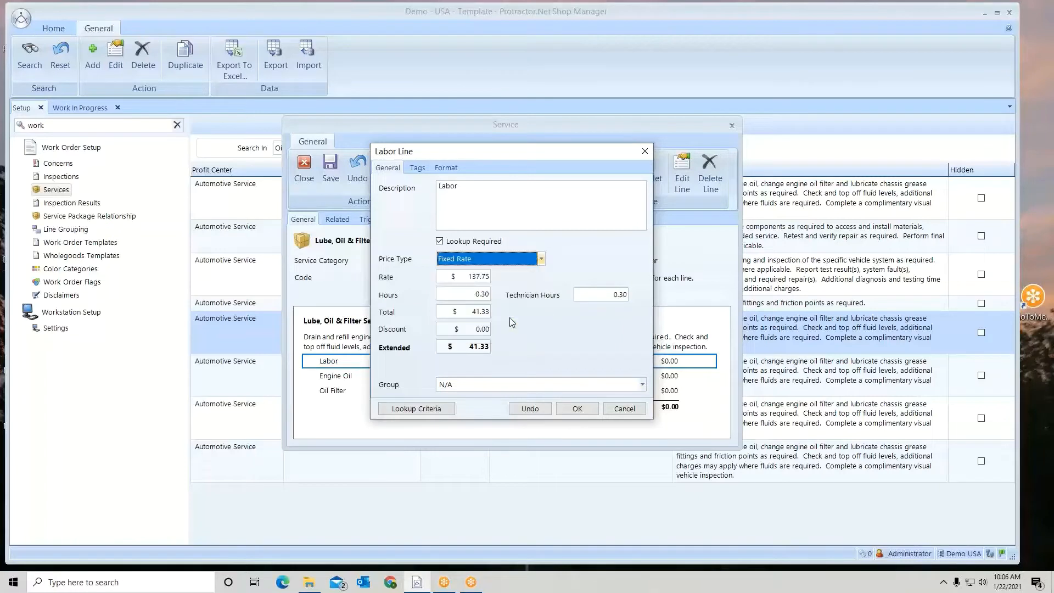
{"action": "key", "text": "Tab"}
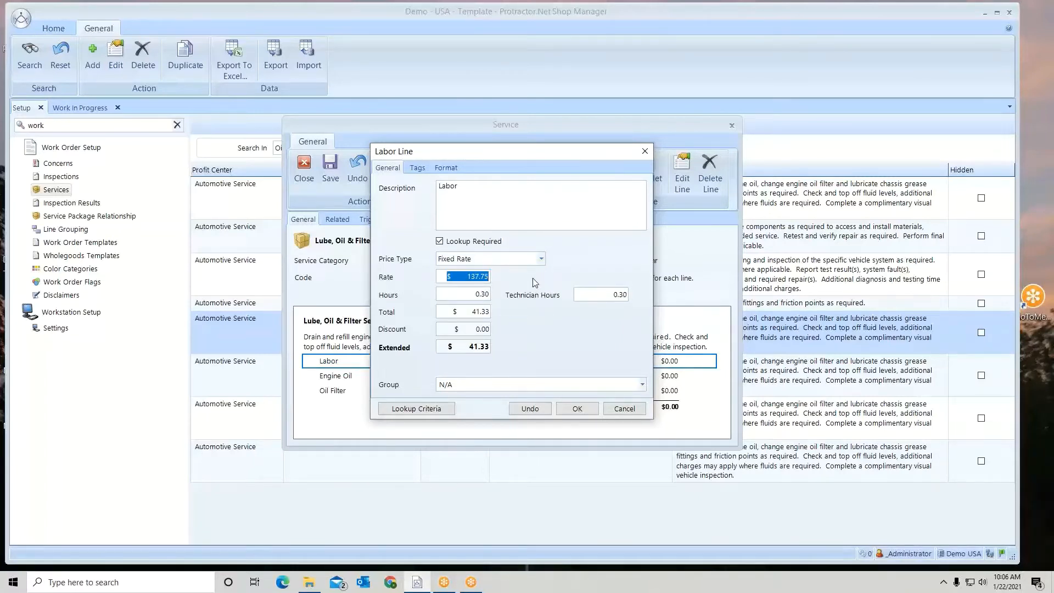
{"action": "type", "text": "50"}
- Price the labor line as a Fixed Total of $25 with 0.4 hours and 0.3 technician hours
{"action": "left_click", "coordinate": [540, 259]}
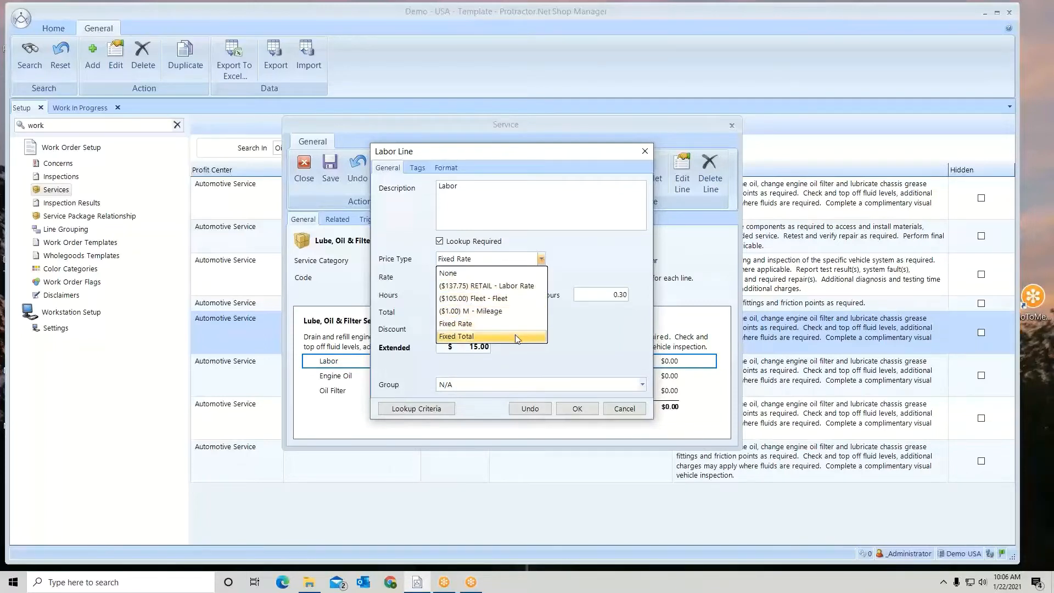
{"action": "left_click", "coordinate": [516, 337]}
{"action": "key", "text": "Tab"}
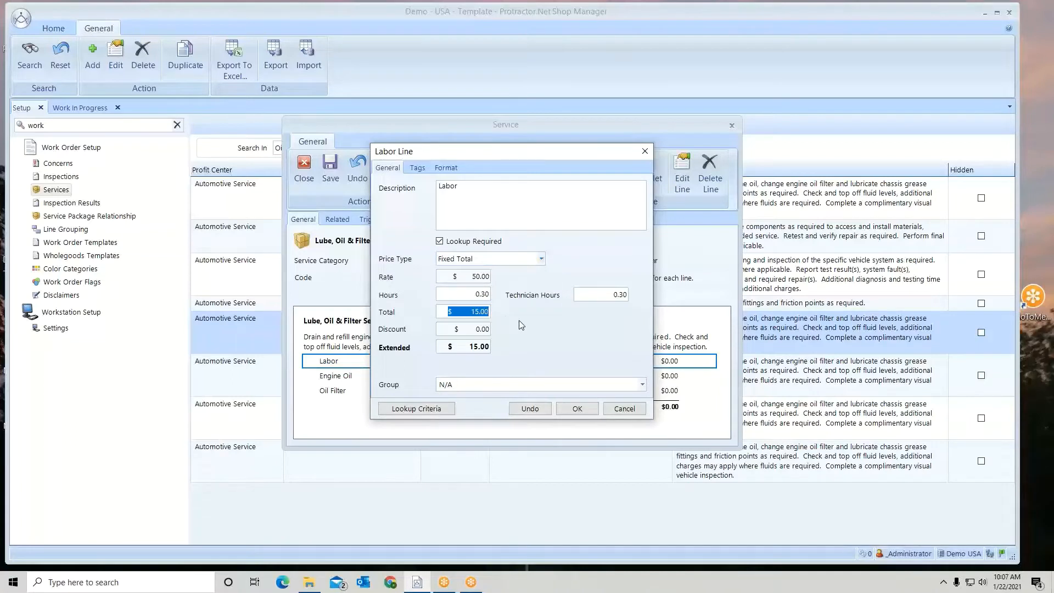
{"action": "type", "text": "25."}
{"action": "left_click", "coordinate": [467, 296]}
{"action": "type", "text": ".4"}
{"action": "left_click", "coordinate": [609, 295]}
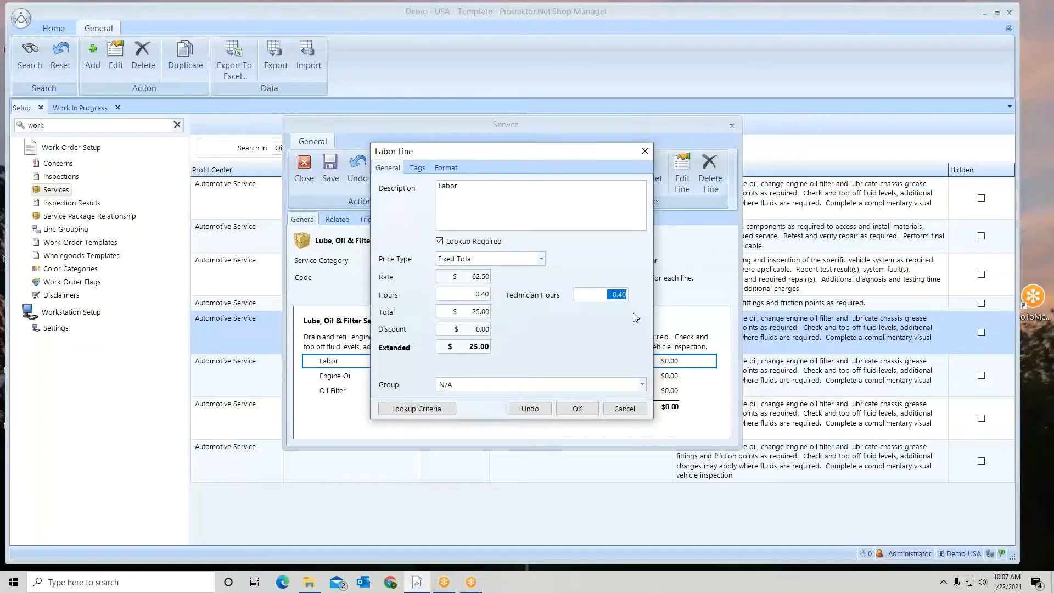
{"action": "type", "text": ".3"}
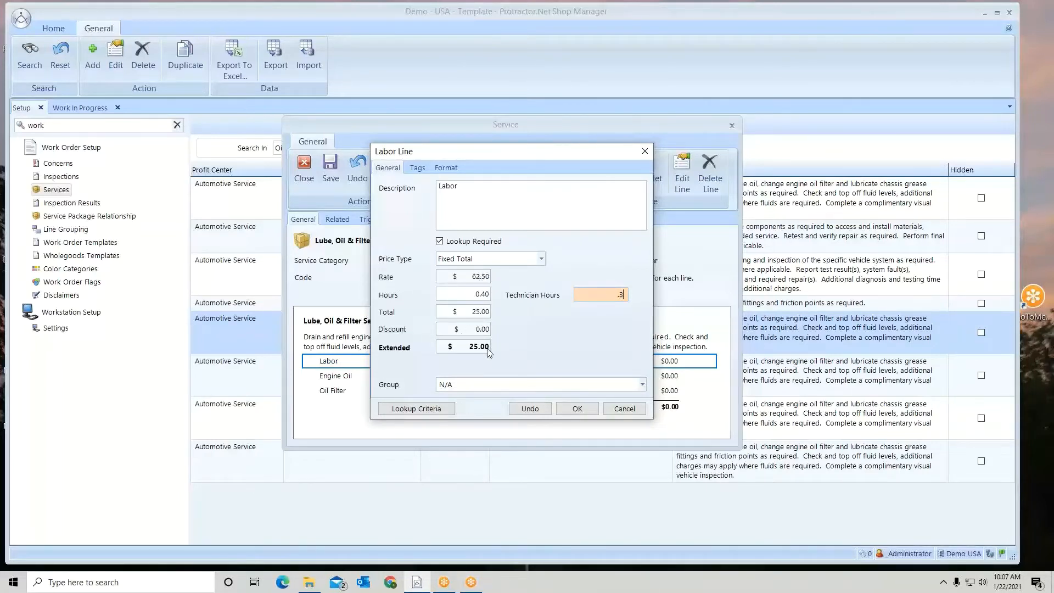
- Try a 5% discount on the labor line, then apply a Fixed Amount discount of $3.50 instead
{"action": "left_click", "coordinate": [391, 330]}
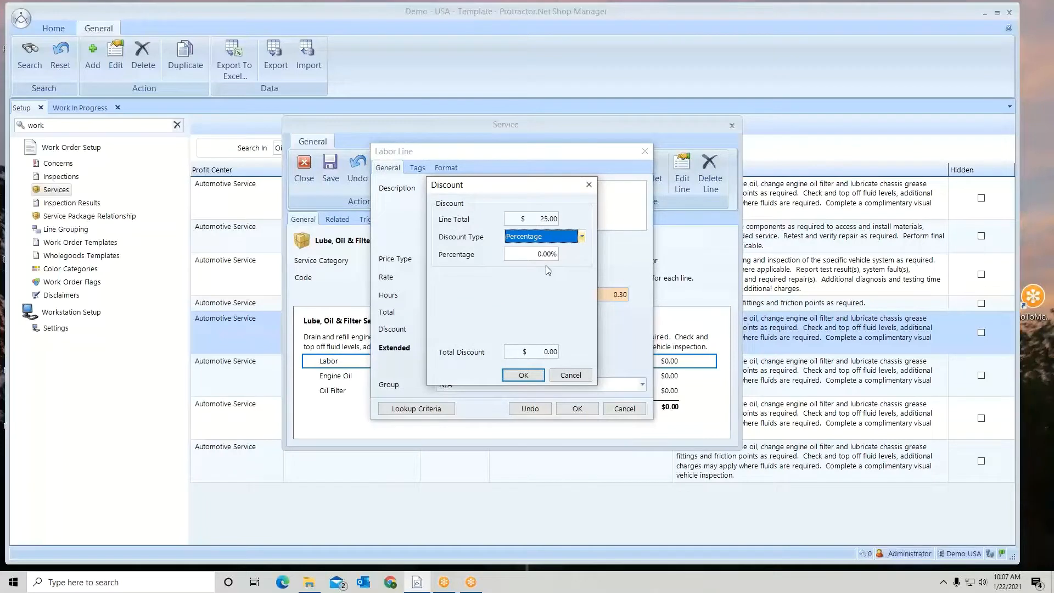
{"action": "key", "text": "Tab"}
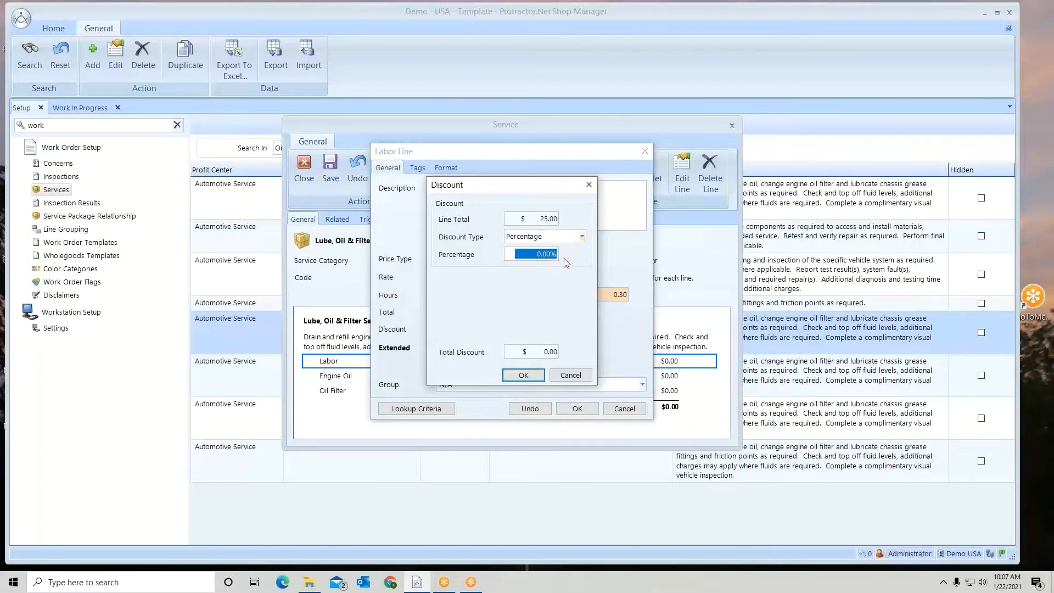
{"action": "type", "text": "5"}
{"action": "left_click", "coordinate": [581, 237]}
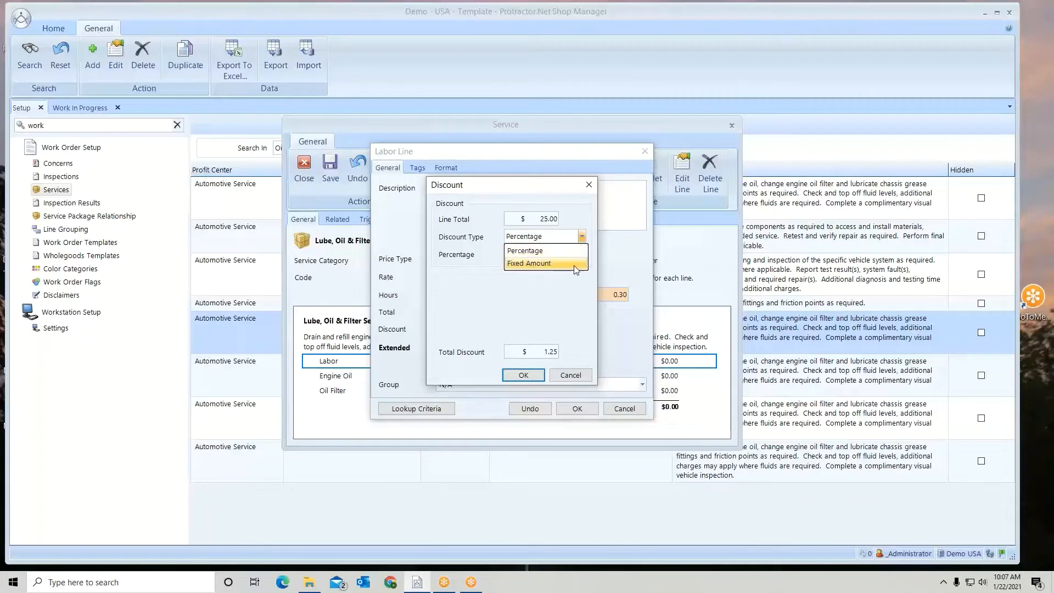
{"action": "left_click", "coordinate": [575, 264]}
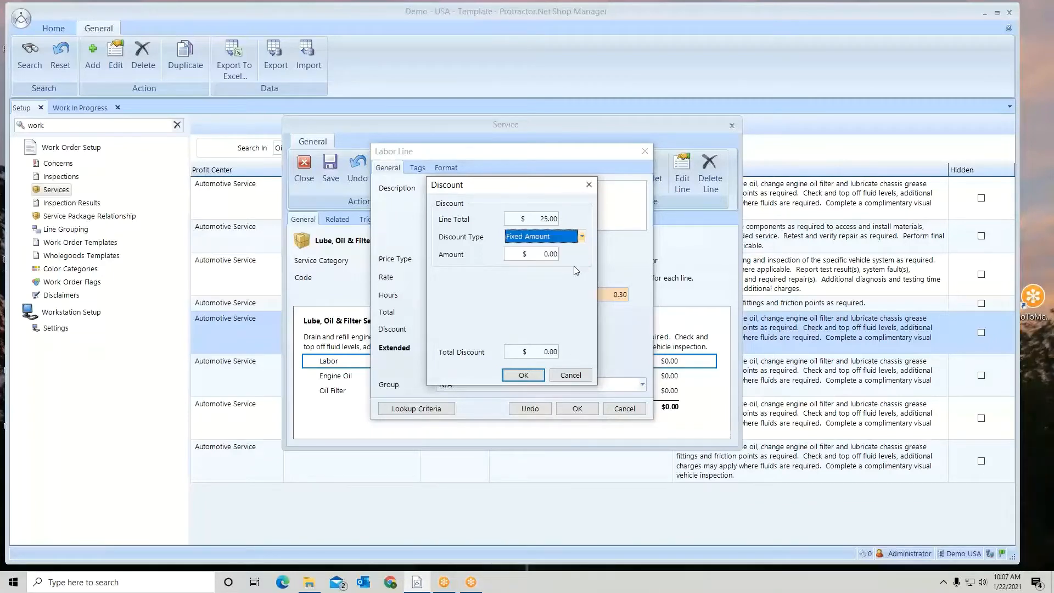
{"action": "left_click", "coordinate": [543, 257]}
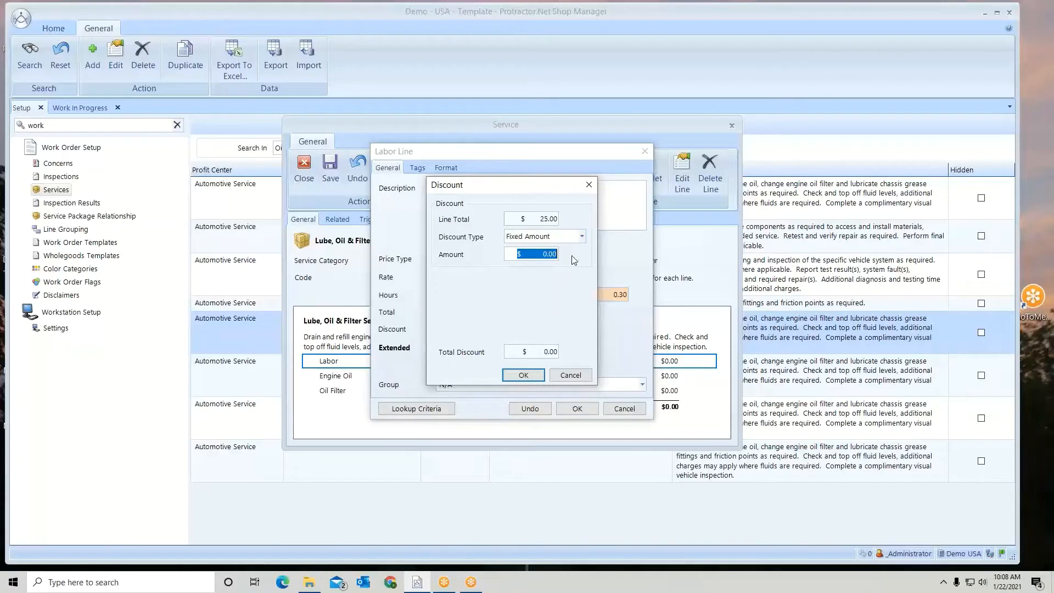
{"action": "type", "text": "3.5"}
{"action": "left_click", "coordinate": [522, 376]}
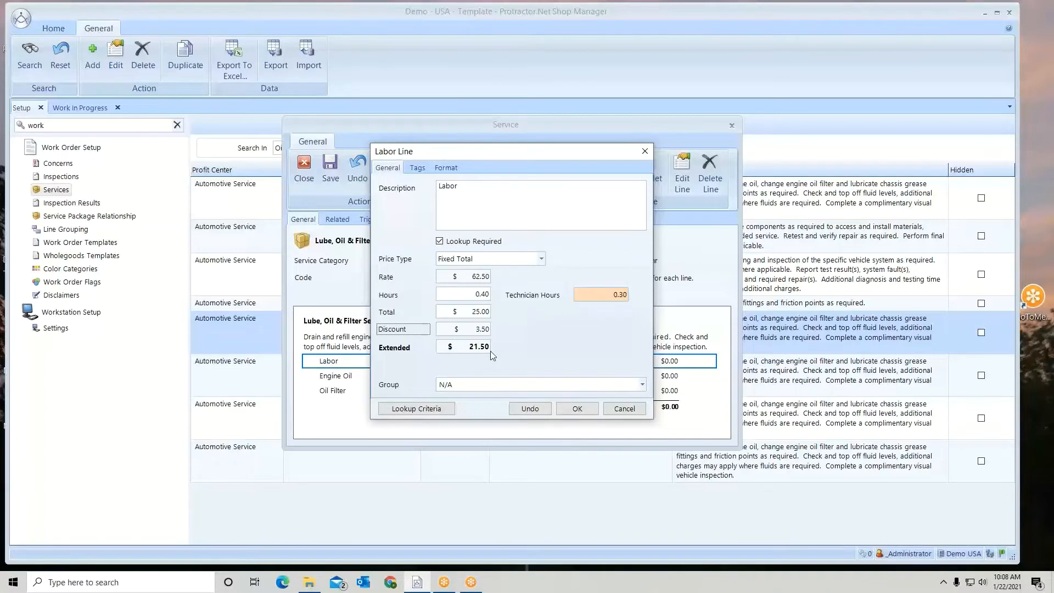
- Check which groups and tags are available for the labor line
{"action": "left_click", "coordinate": [644, 386]}
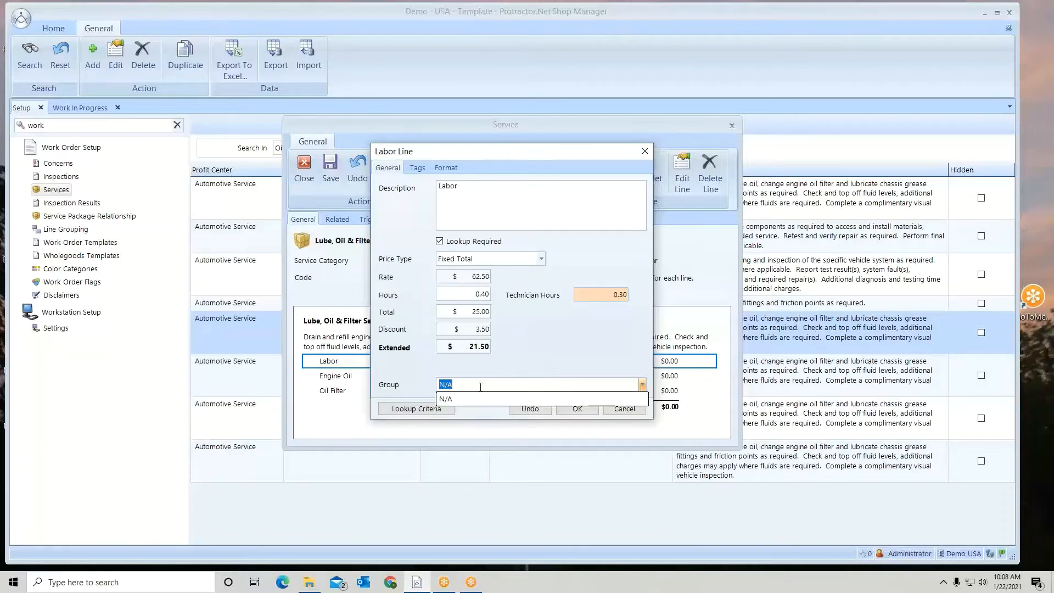
{"action": "left_click", "coordinate": [418, 372]}
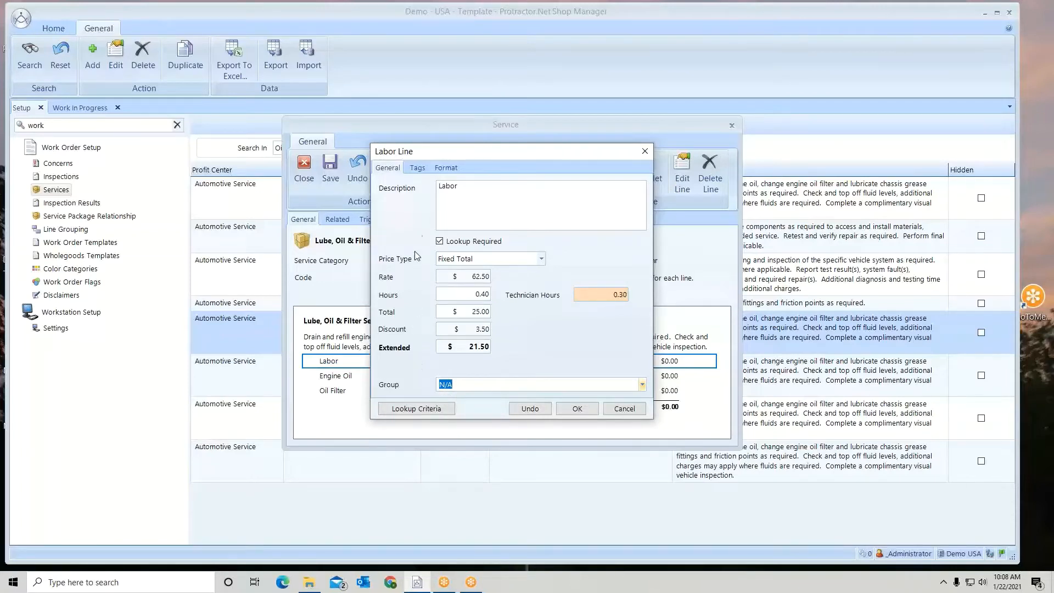
{"action": "left_click", "coordinate": [417, 168]}
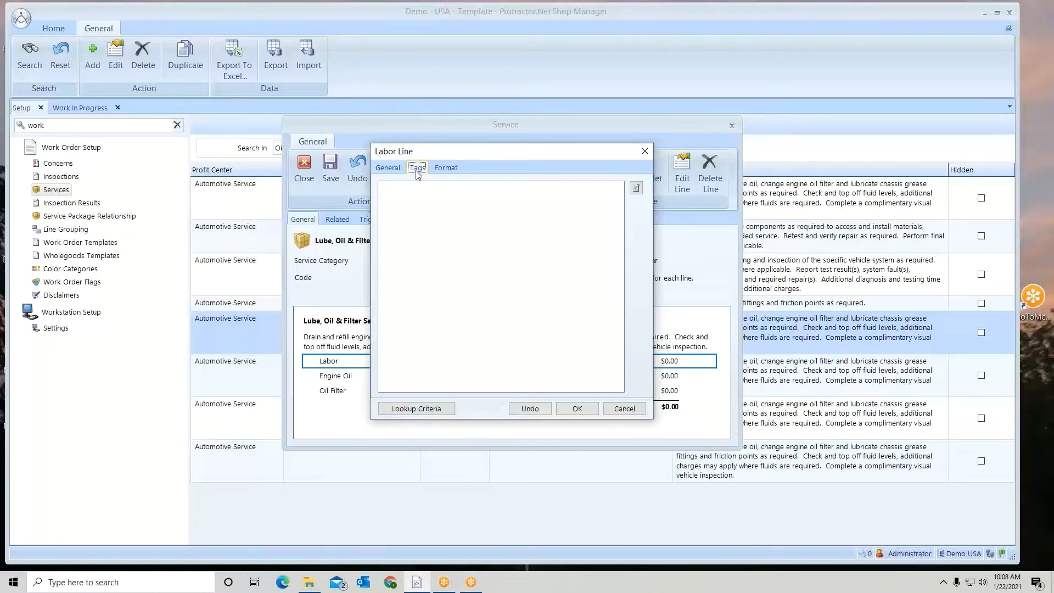
{"action": "left_click", "coordinate": [636, 188]}
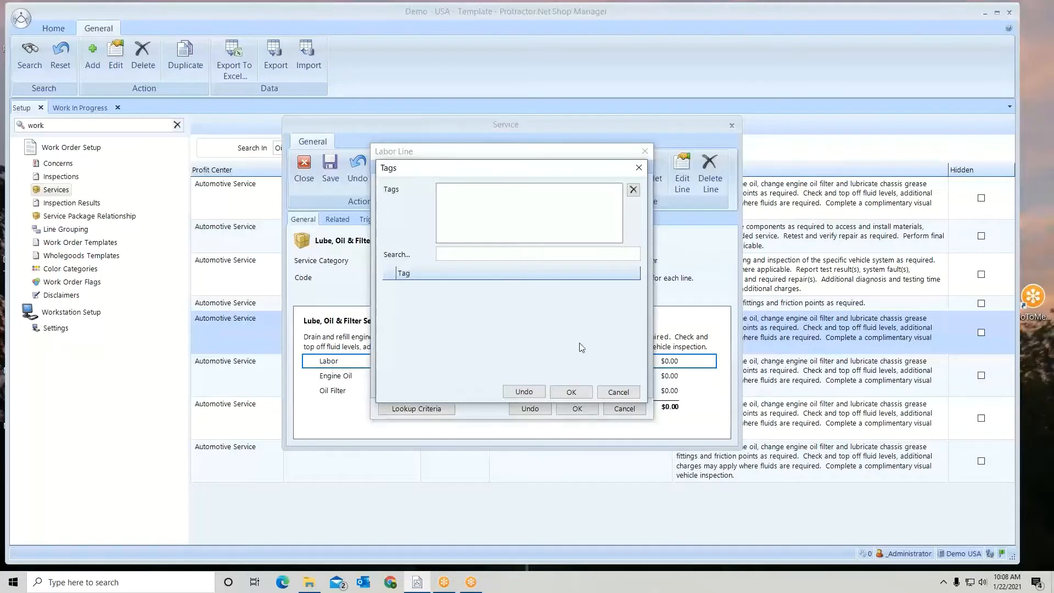
{"action": "left_click", "coordinate": [574, 393]}
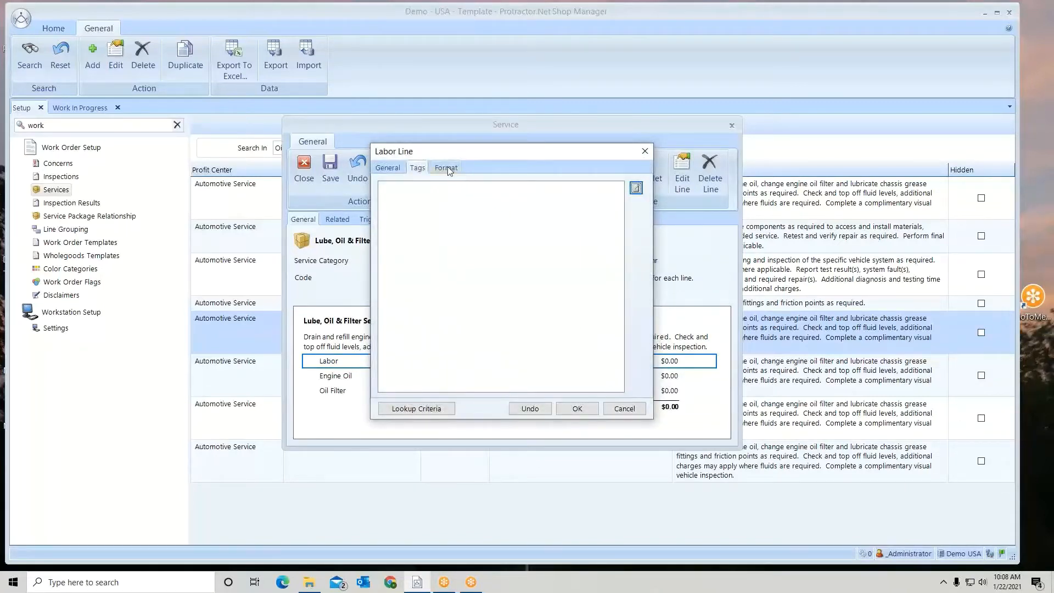
- Turn off Display Rate in the labor line's format options and accept the labor line changes
{"action": "left_click", "coordinate": [448, 168]}
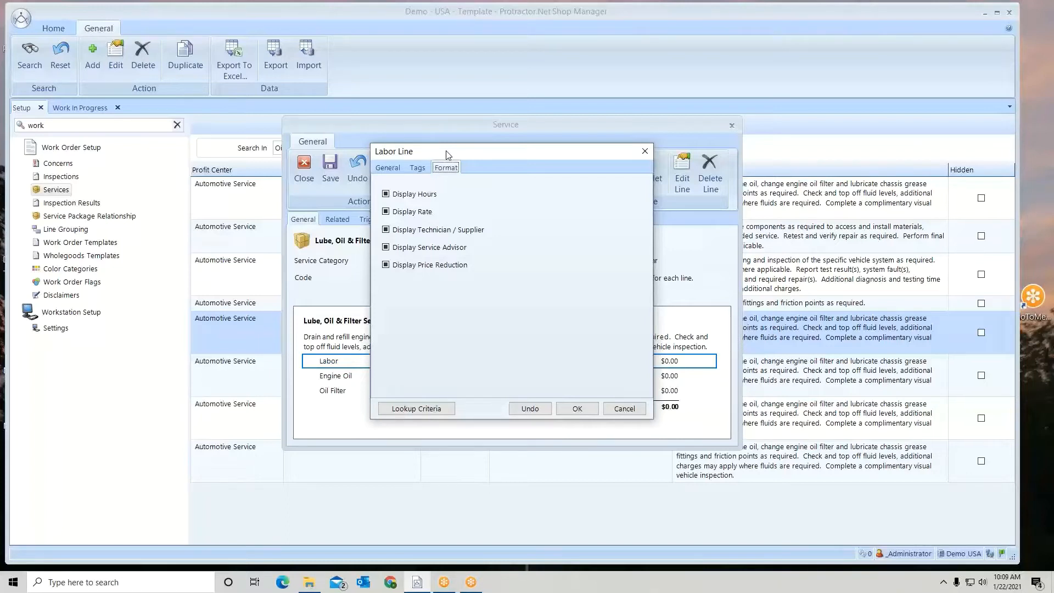
{"action": "left_click_drag", "start_coordinate": [447, 155], "coordinate": [790, 159]}
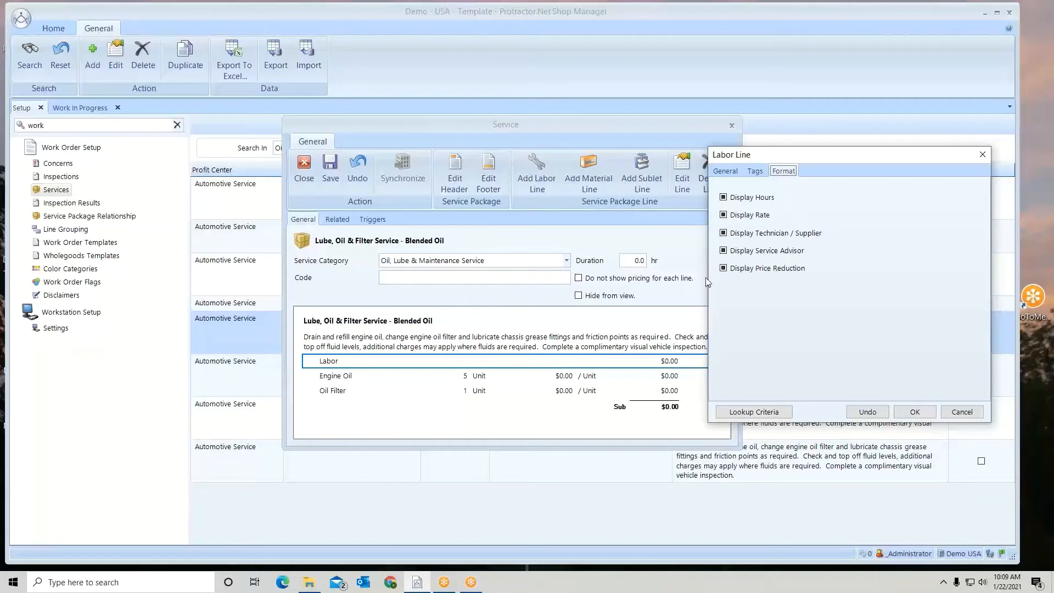
{"action": "left_click", "coordinate": [723, 215]}
{"action": "left_click", "coordinate": [722, 215]}
{"action": "left_click", "coordinate": [916, 412]}
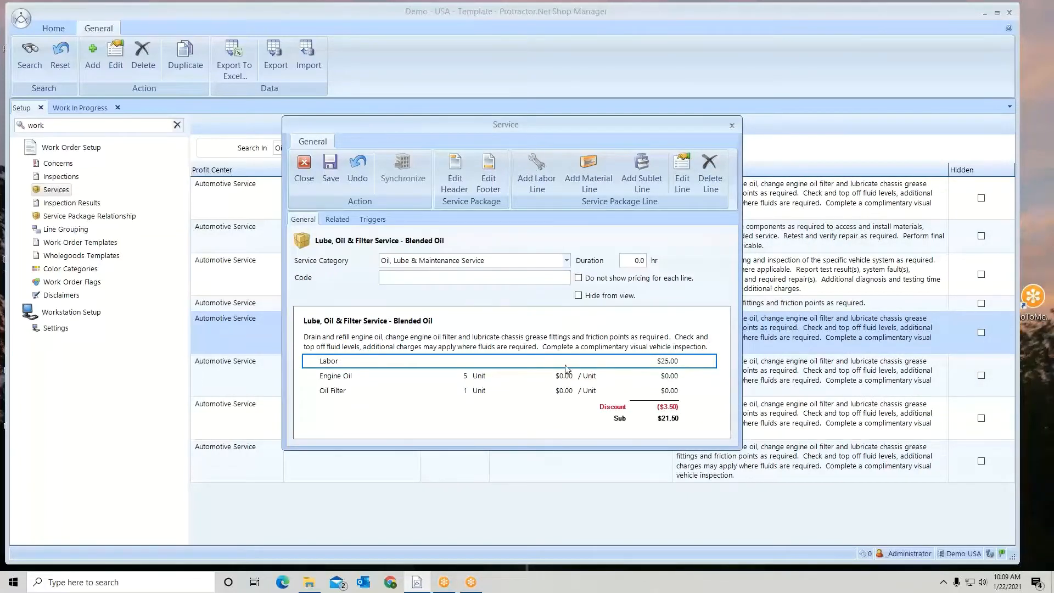
- Reopen the labor line and turn on Display Rate in its format options
{"action": "left_click", "coordinate": [321, 360]}
{"action": "double_click", "coordinate": [321, 360]}
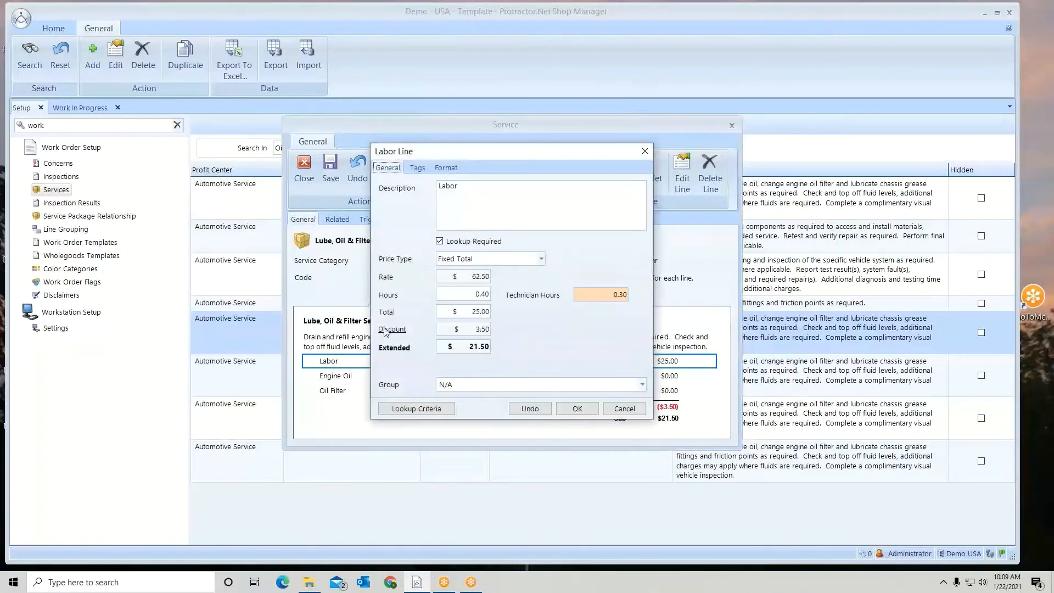
{"action": "left_click", "coordinate": [447, 168]}
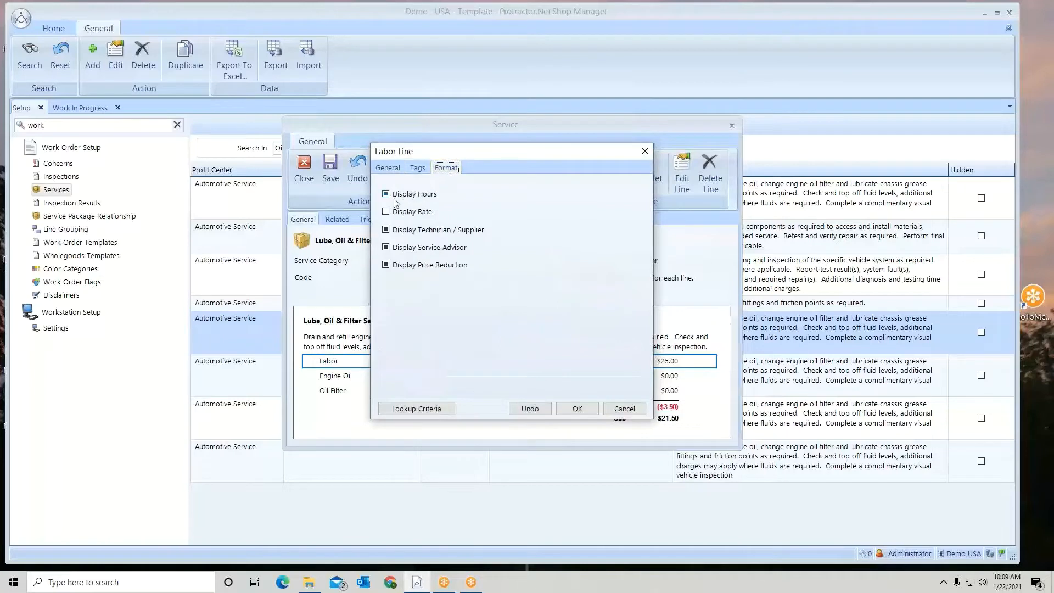
{"action": "left_click", "coordinate": [386, 213]}
{"action": "left_click", "coordinate": [386, 212]}
{"action": "left_click", "coordinate": [577, 407]}
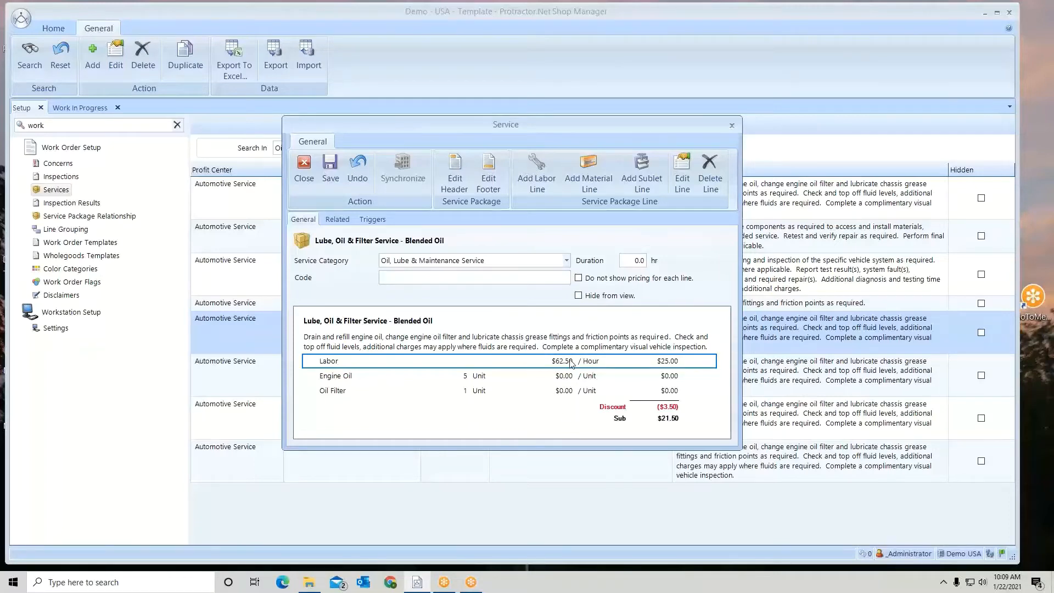
- Turn the labor line's Display Rate format option back off and accept the change
{"action": "double_click", "coordinate": [329, 364]}
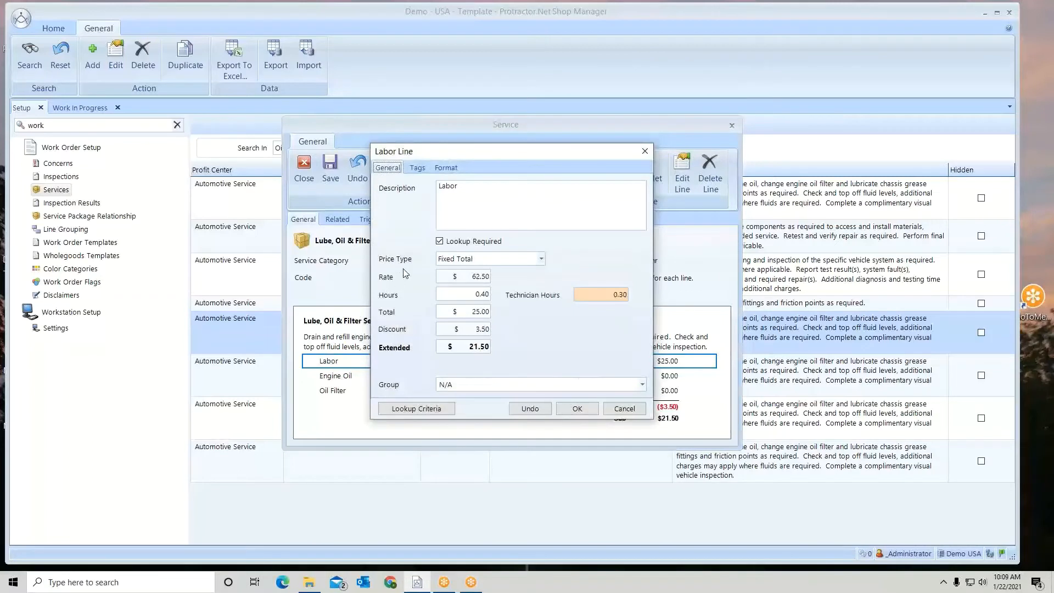
{"action": "left_click", "coordinate": [446, 168]}
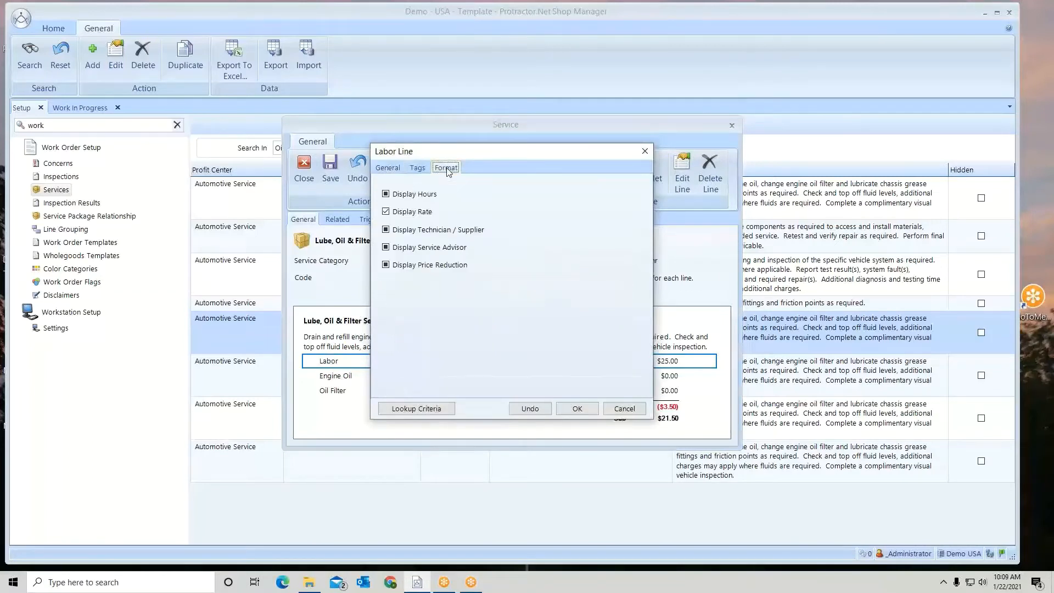
{"action": "left_click", "coordinate": [386, 212]}
{"action": "left_click", "coordinate": [578, 411]}
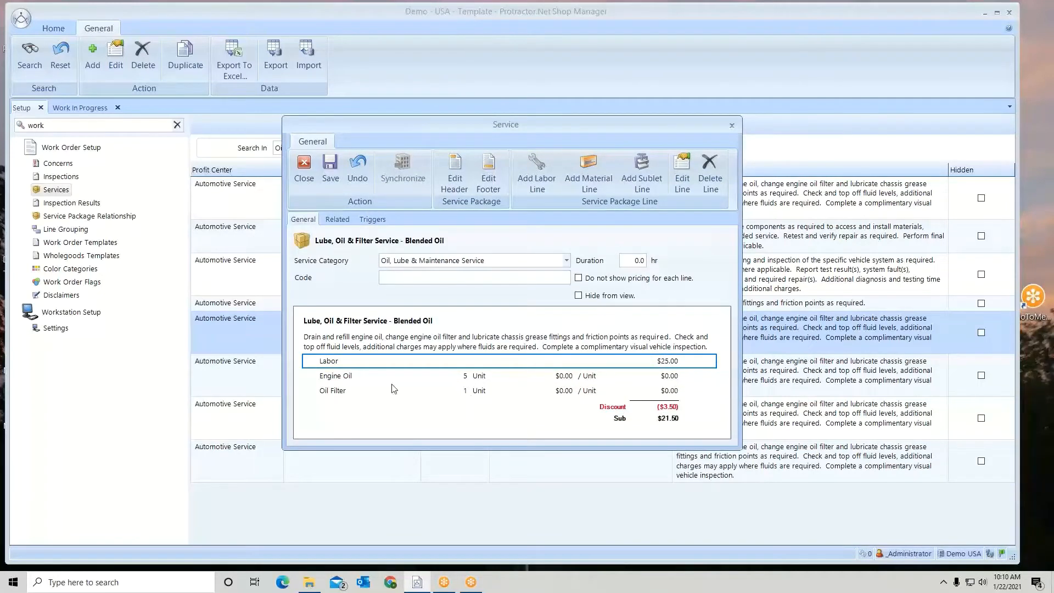
- Search inventory for part number 5w30 from the Engine Oil material line and draw the 5W30 DEXOS part onto it
{"action": "double_click", "coordinate": [351, 377]}
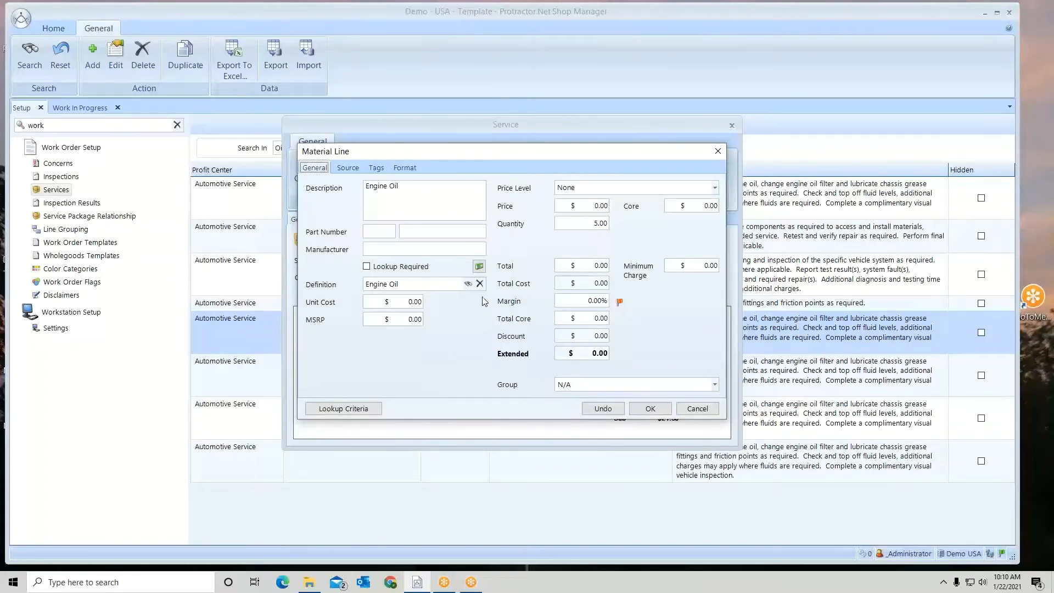
{"action": "left_click", "coordinate": [479, 267]}
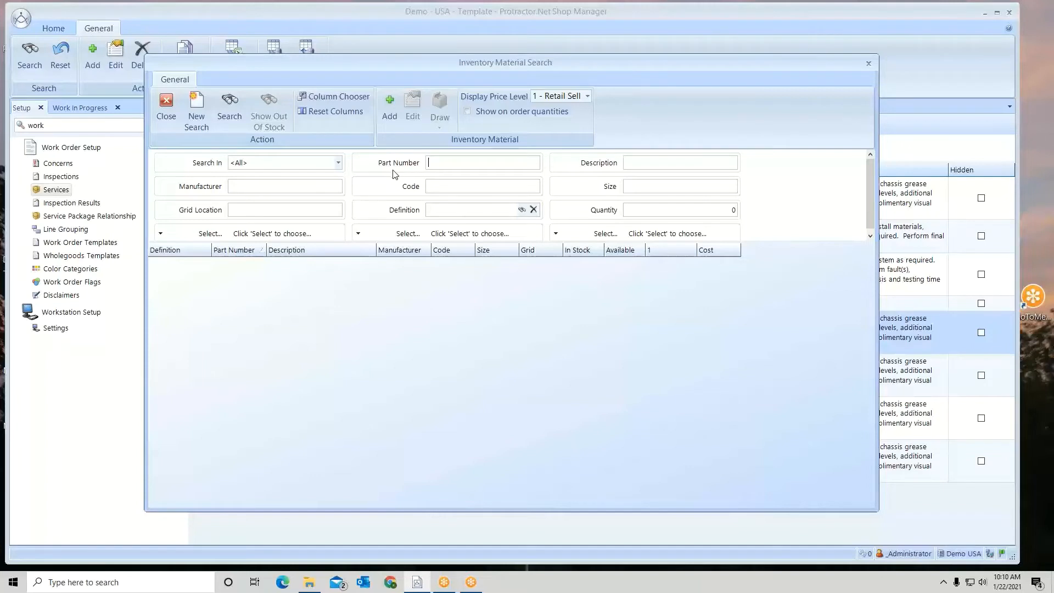
{"action": "type", "text": "5w30"}
{"action": "key", "text": "Return"}
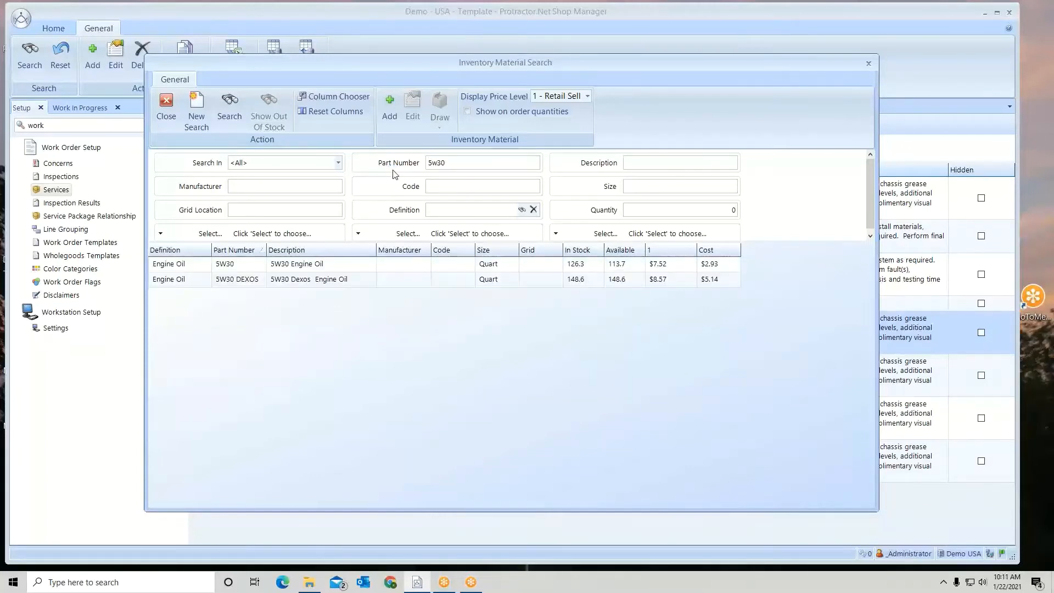
{"action": "left_click", "coordinate": [352, 282]}
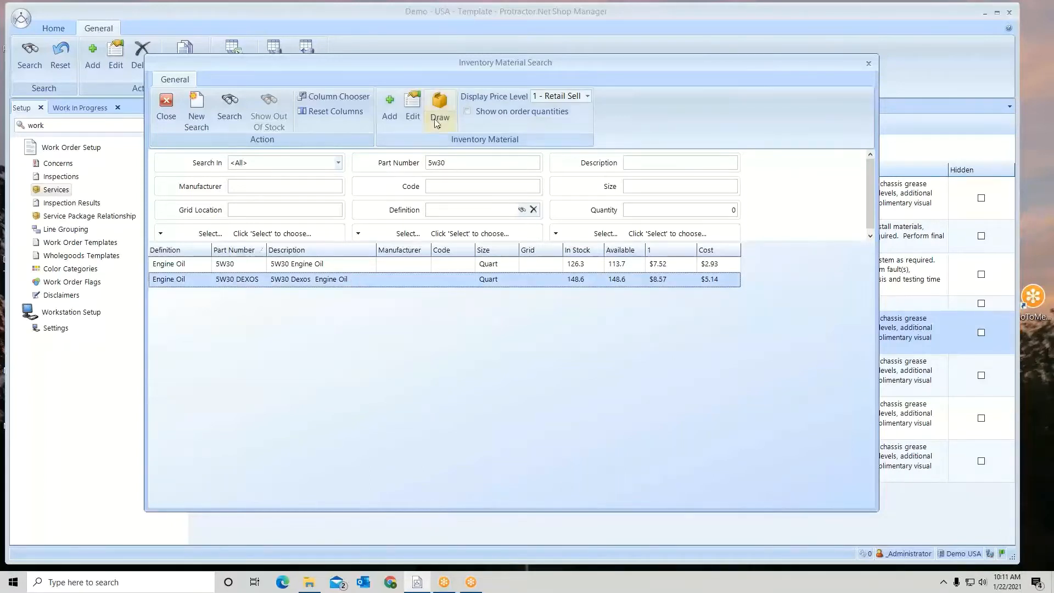
{"action": "left_click", "coordinate": [442, 101]}
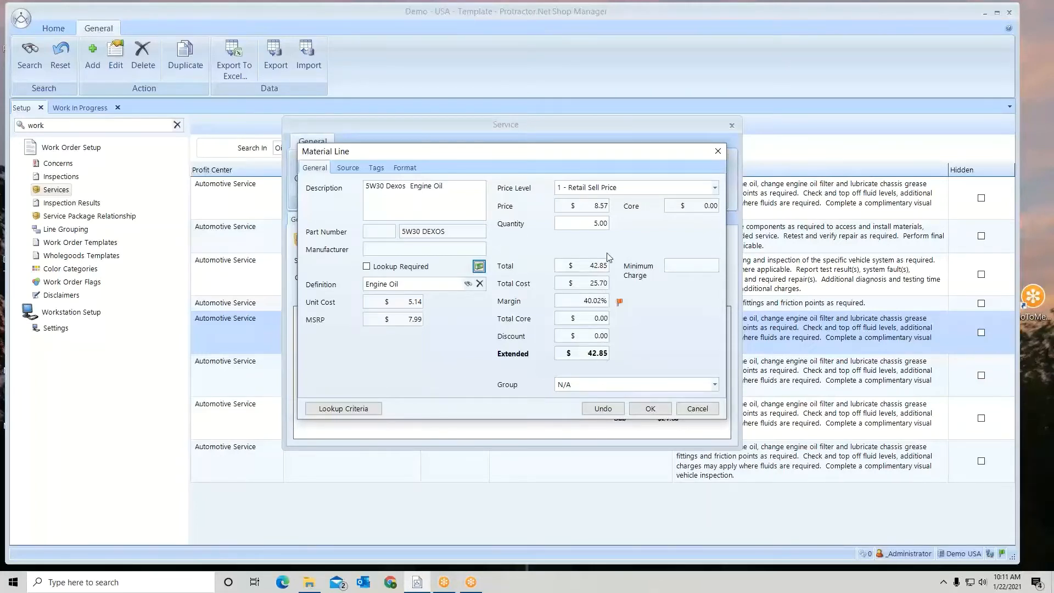
- Try the 2 - Employee Sell Price level on the engine oil line, then switch it to Fixed Rate with a price of $5.95
{"action": "left_click", "coordinate": [619, 189]}
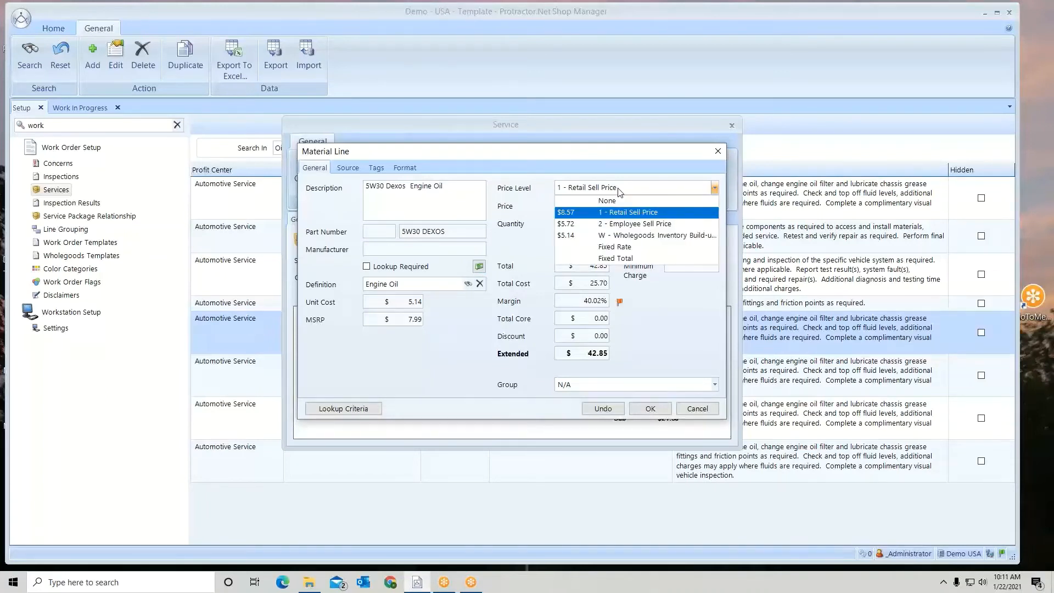
{"action": "left_click", "coordinate": [618, 224]}
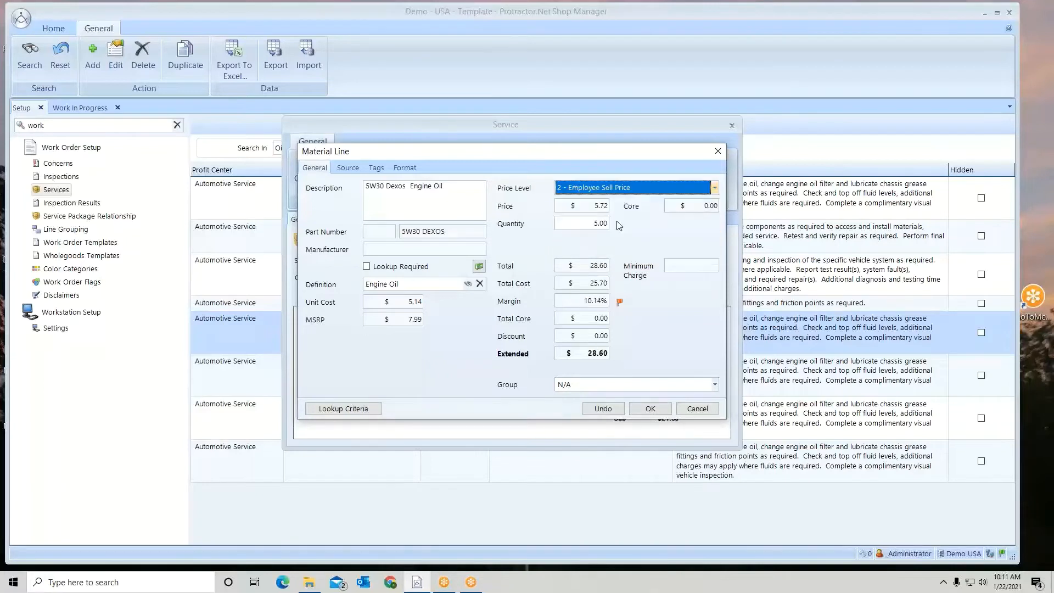
{"action": "left_click", "coordinate": [637, 192]}
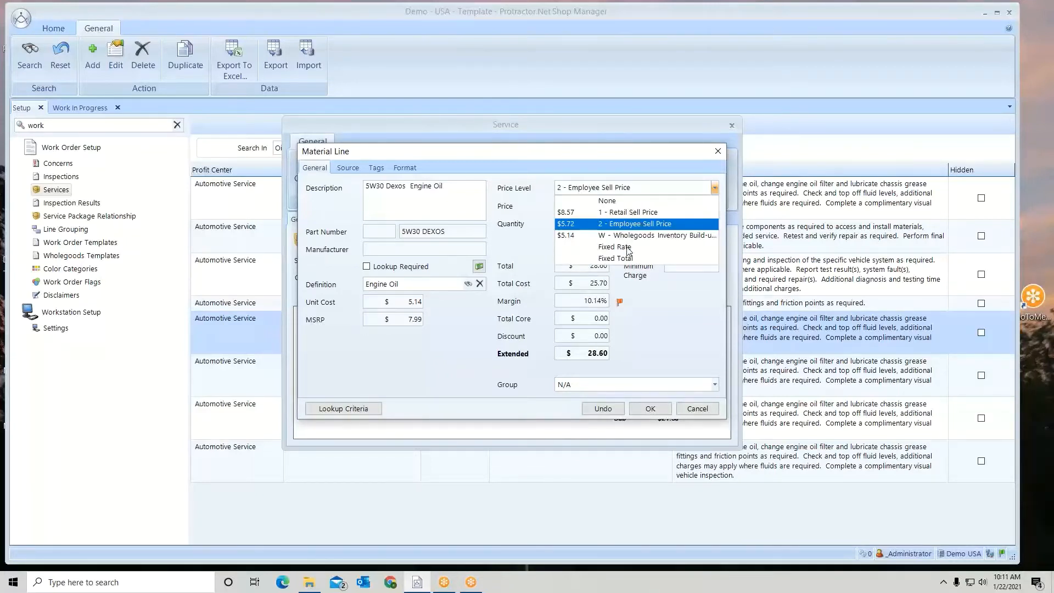
{"action": "left_click", "coordinate": [628, 248]}
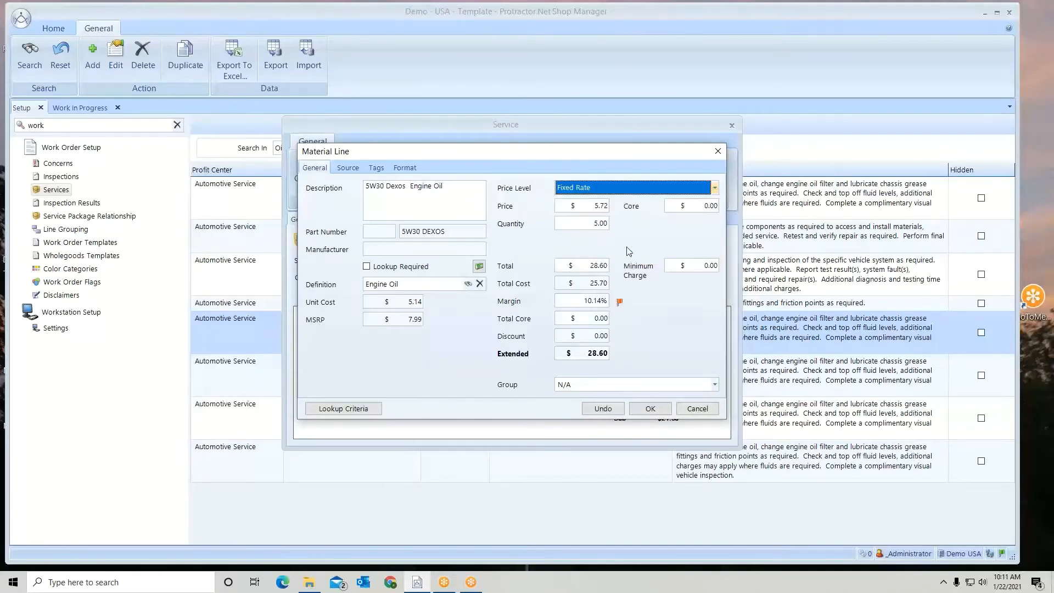
{"action": "left_click", "coordinate": [592, 208]}
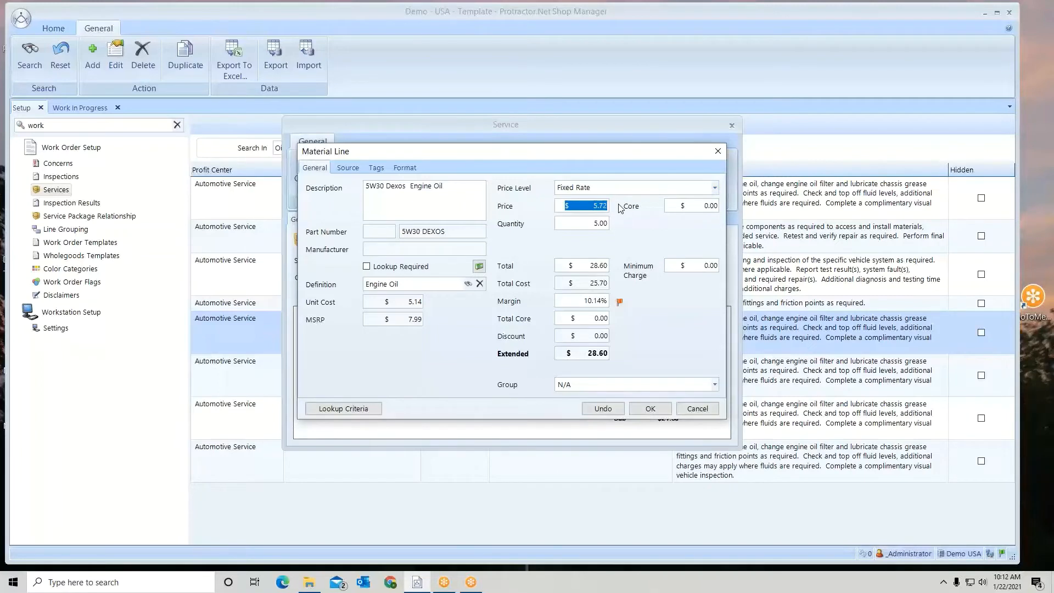
{"action": "type", "text": "5.95"}
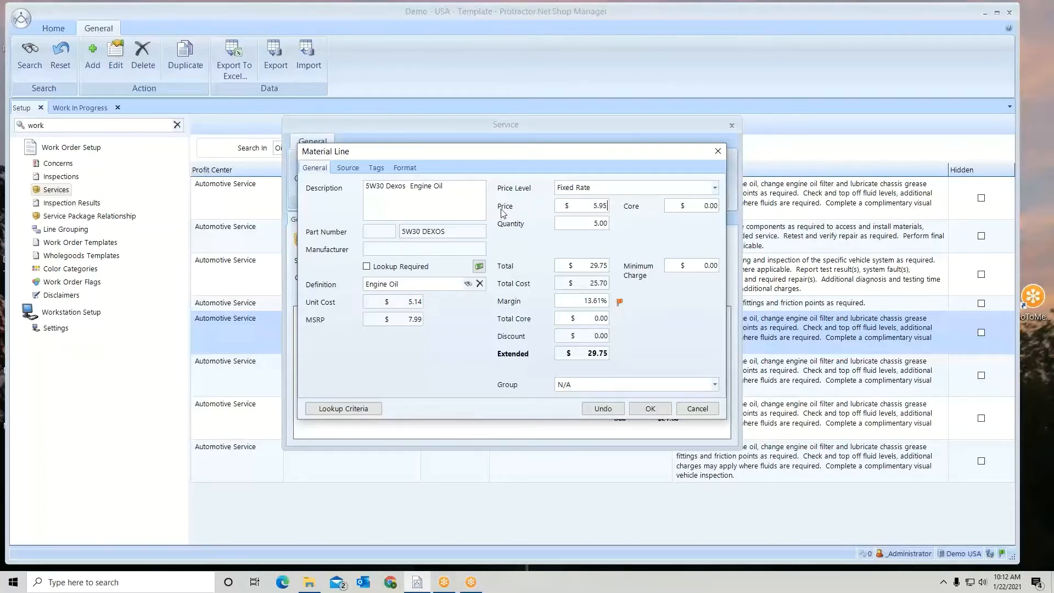
- Try the Fixed Total price level on the engine oil line with a total of $30
{"action": "left_click", "coordinate": [642, 190]}
{"action": "left_click", "coordinate": [632, 258]}
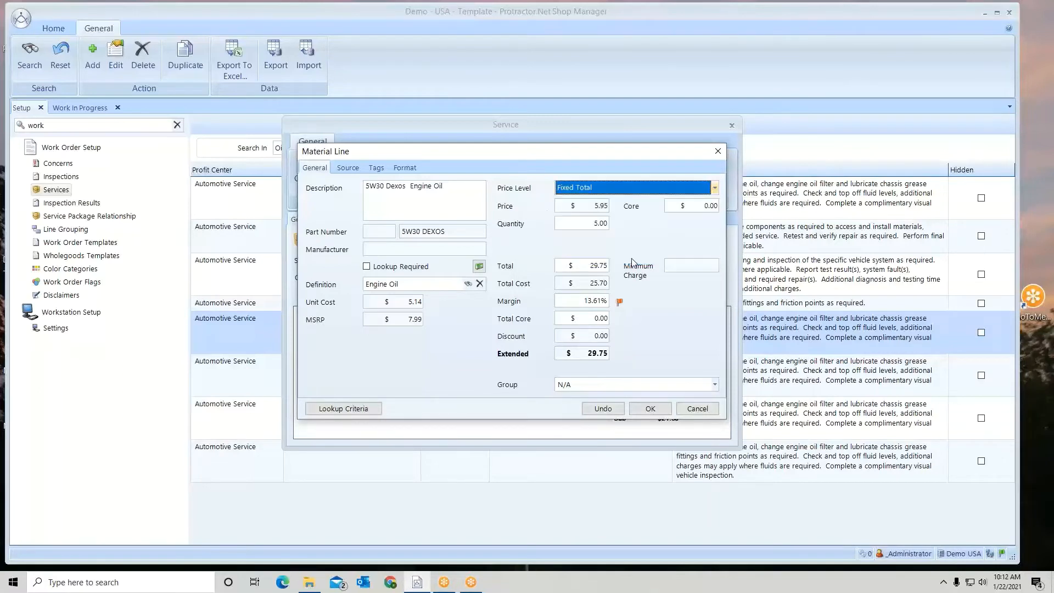
{"action": "left_click", "coordinate": [599, 267]}
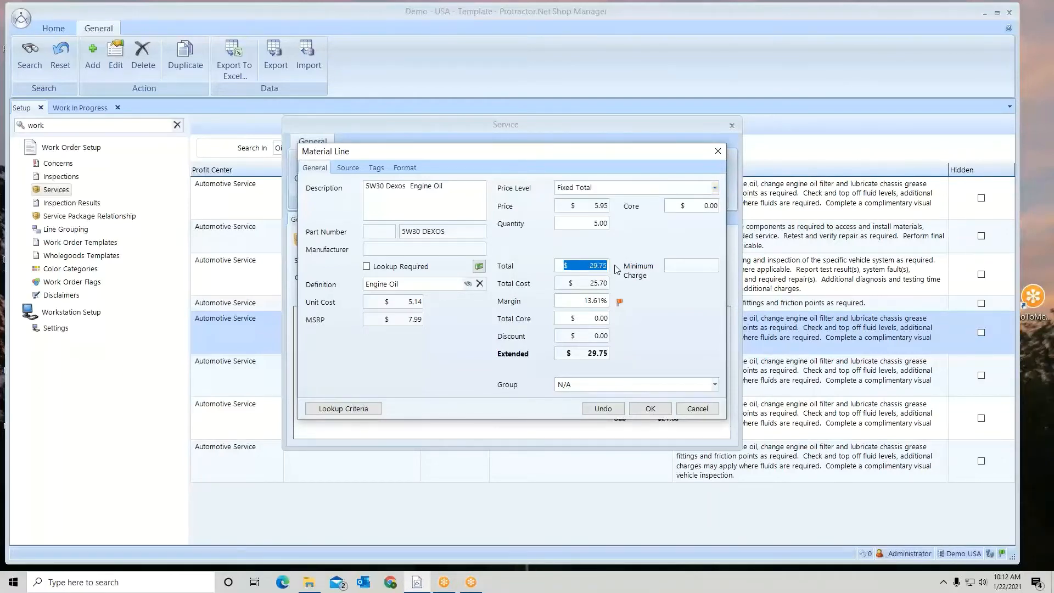
{"action": "type", "text": "30."}
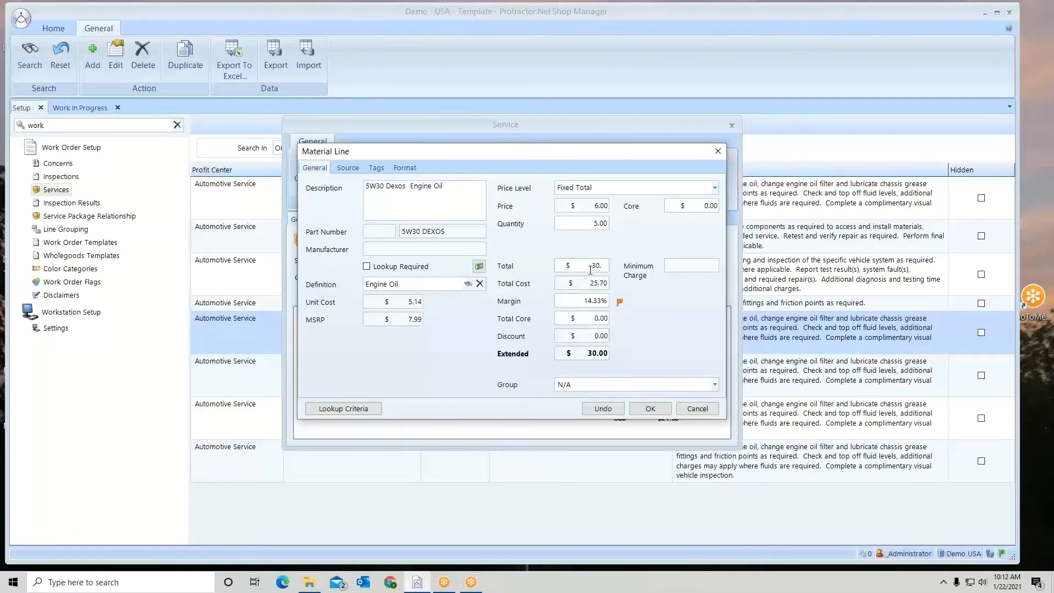
{"action": "left_click", "coordinate": [583, 224]}
- Switch the engine oil line's price level to None and discard the line's edits
{"action": "left_click", "coordinate": [643, 188]}
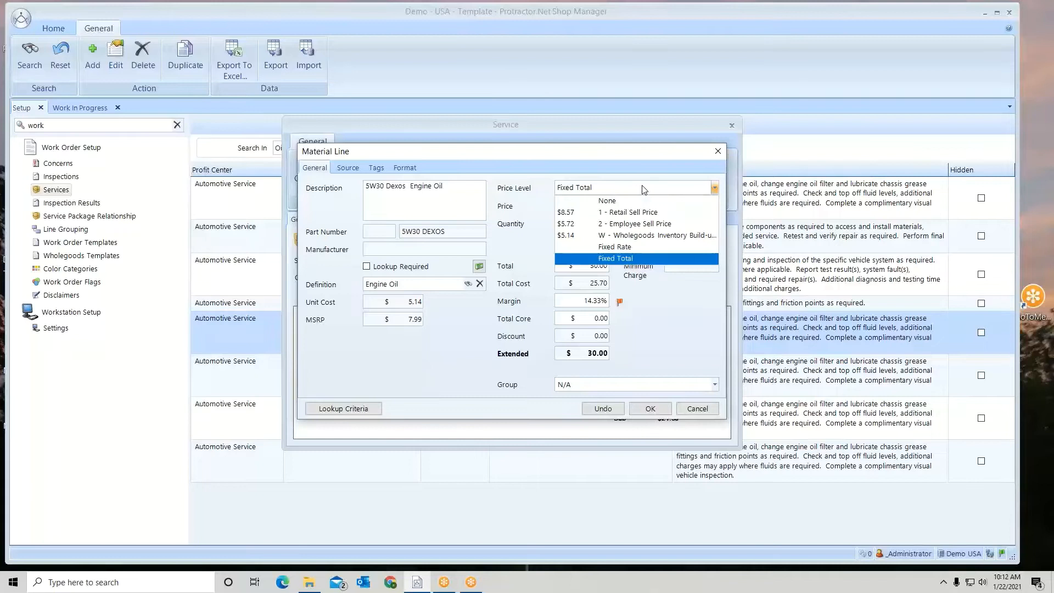
{"action": "left_click", "coordinate": [616, 201]}
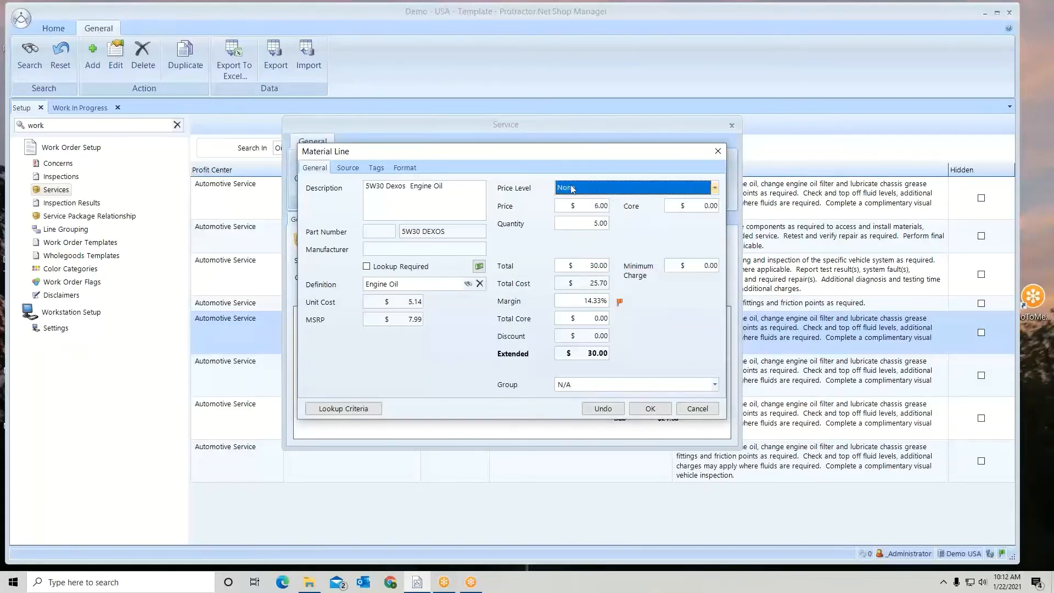
{"action": "left_click", "coordinate": [695, 408]}
{"action": "left_click", "coordinate": [545, 335]}
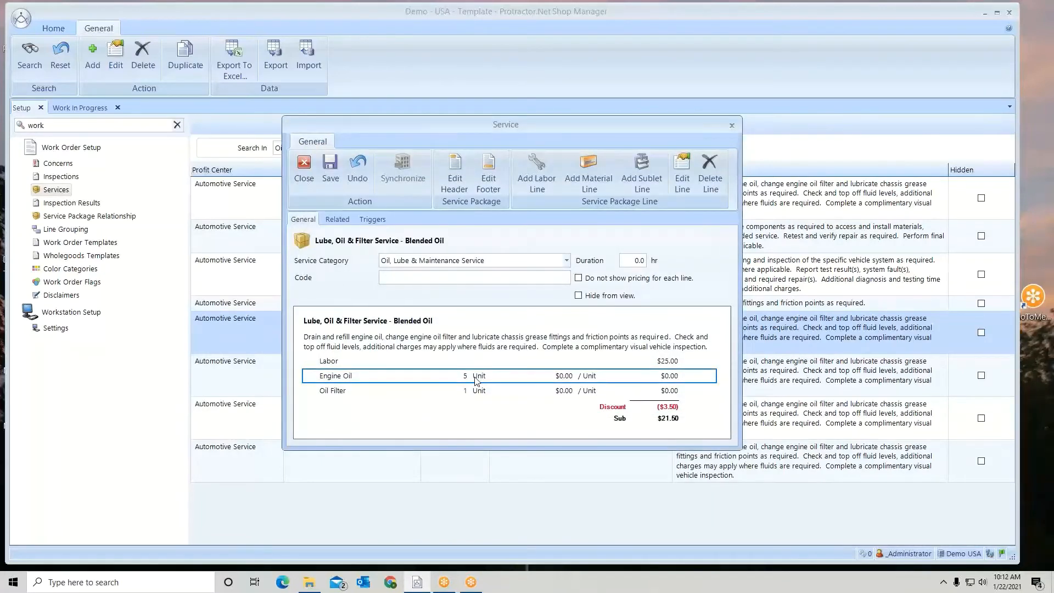
- Reopen the Engine Oil line, set its minimum charge to $25, and accept the line
{"action": "double_click", "coordinate": [475, 381]}
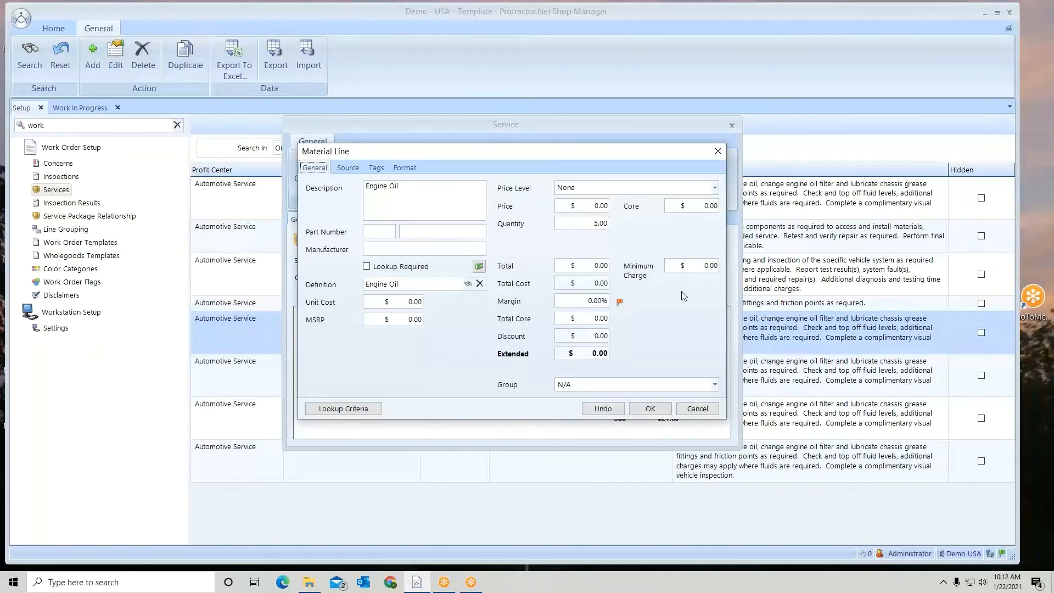
{"action": "left_click", "coordinate": [714, 268]}
{"action": "type", "text": "25."}
{"action": "key", "text": "BackSpace"}
{"action": "left_click", "coordinate": [649, 408]}
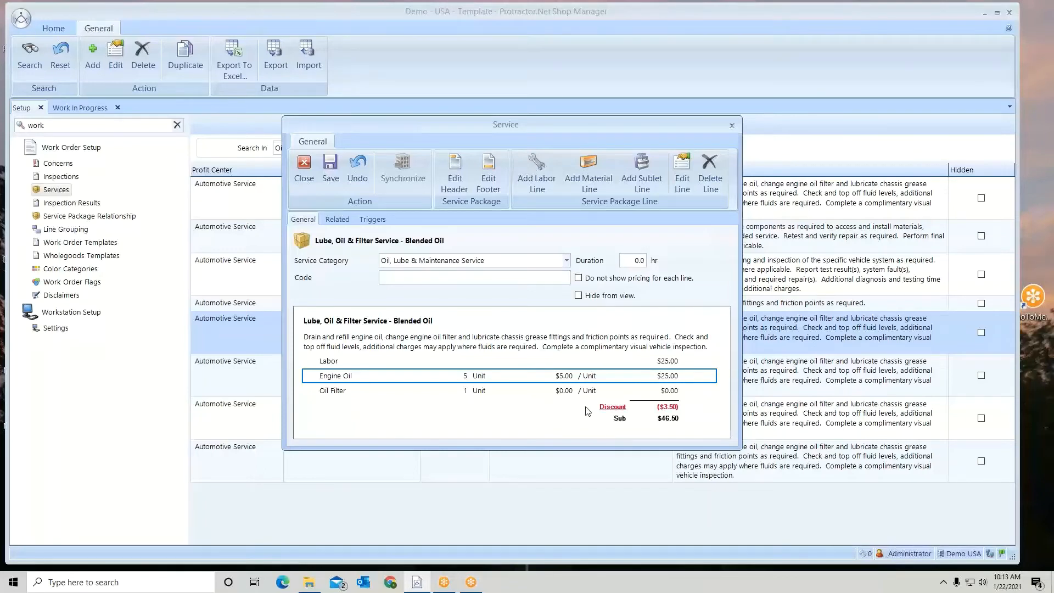
- Open the Oil Filter material line and check its inventory source and general settings
{"action": "left_click", "coordinate": [339, 394]}
{"action": "double_click", "coordinate": [339, 394]}
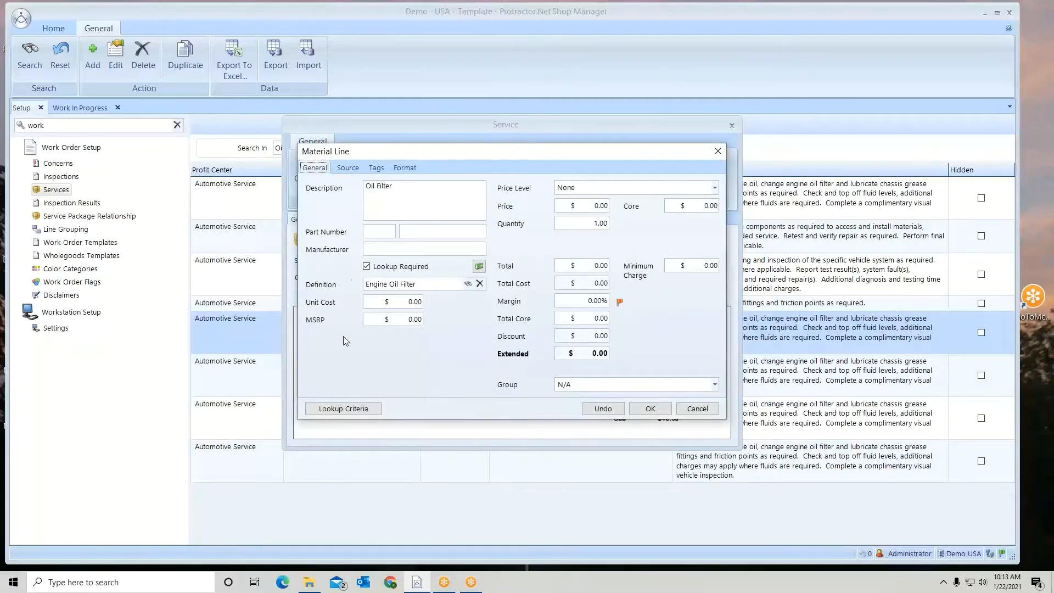
{"action": "left_click", "coordinate": [348, 168]}
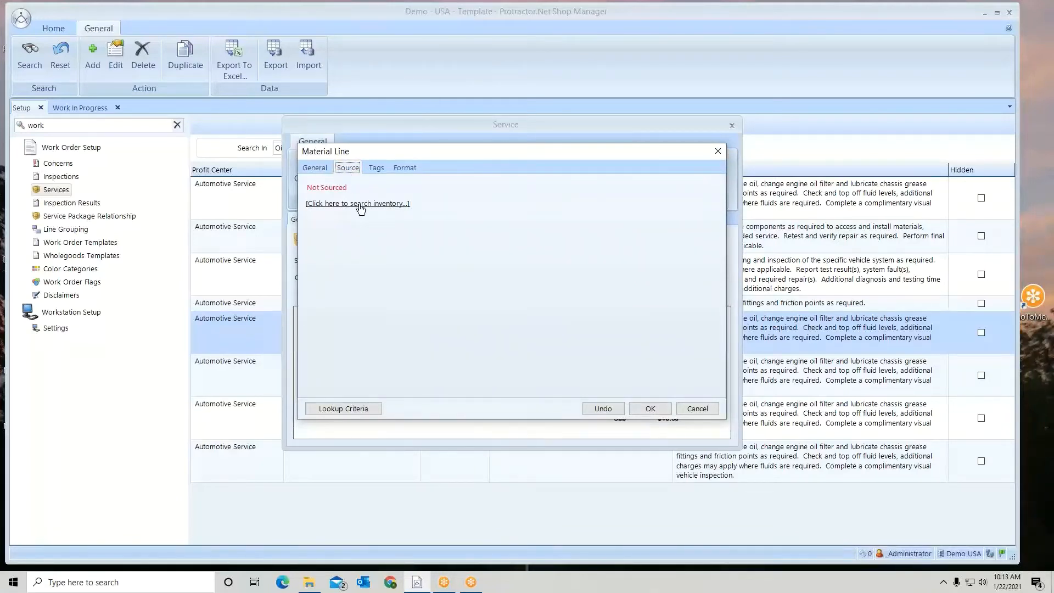
{"action": "left_click", "coordinate": [318, 168]}
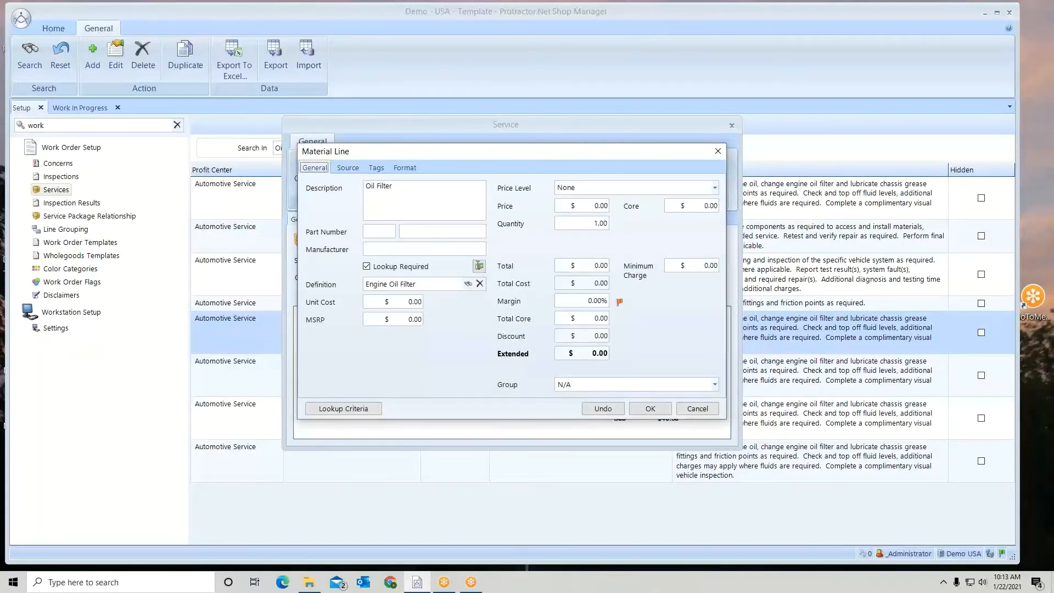
- Add the Environmental Disposal Charges & Fees tag to the Oil Filter line
{"action": "left_click", "coordinate": [376, 170]}
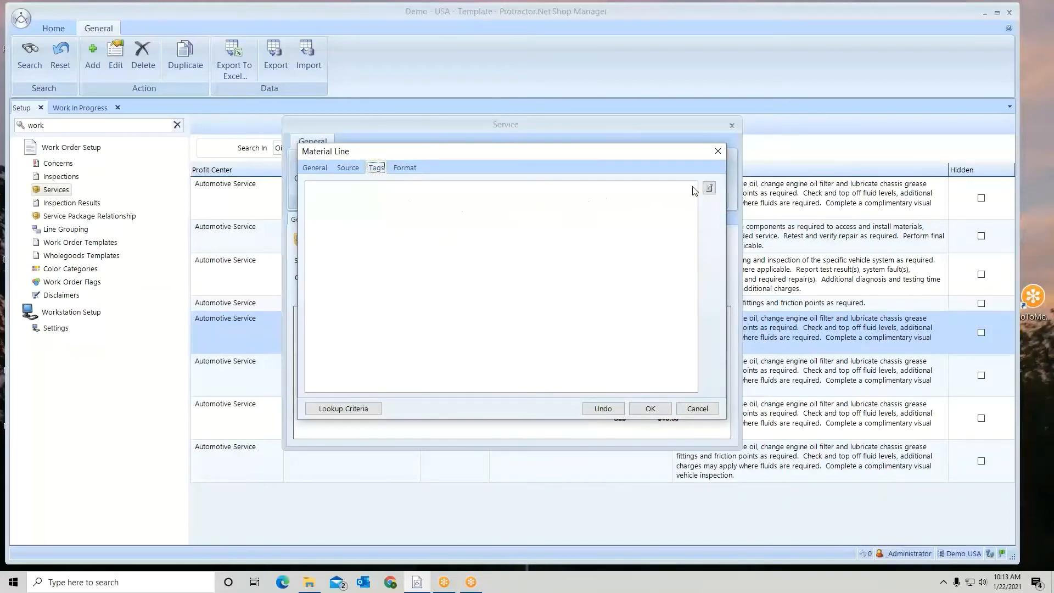
{"action": "left_click", "coordinate": [709, 188]}
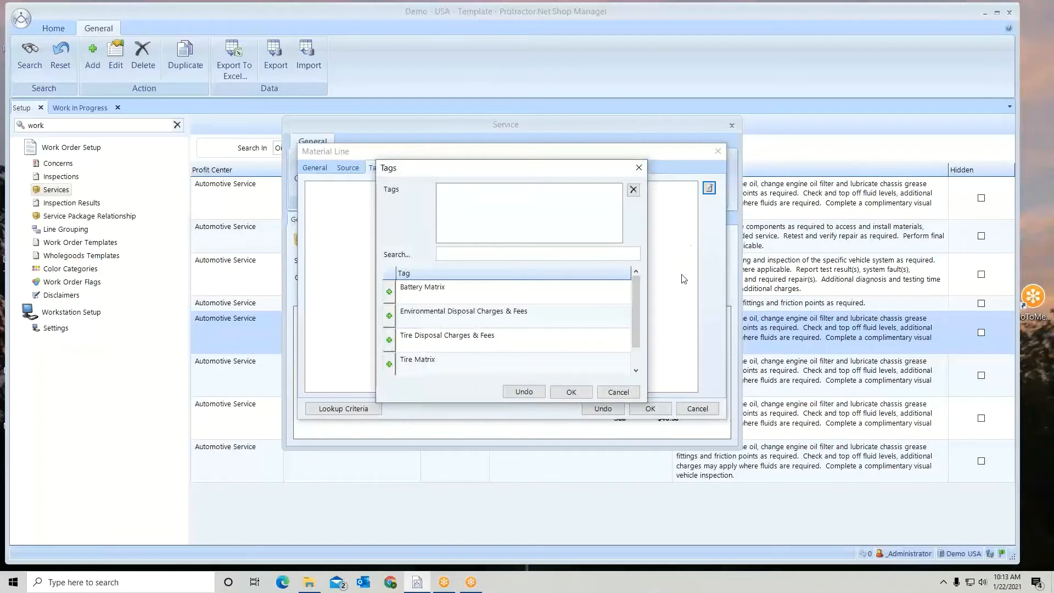
{"action": "left_click", "coordinate": [635, 289]}
{"action": "mouse_move", "coordinate": [634, 288]}
{"action": "left_mouse_down"}
{"action": "mouse_move", "coordinate": [635, 304]}
{"action": "mouse_move", "coordinate": [635, 281]}
{"action": "left_mouse_up"}
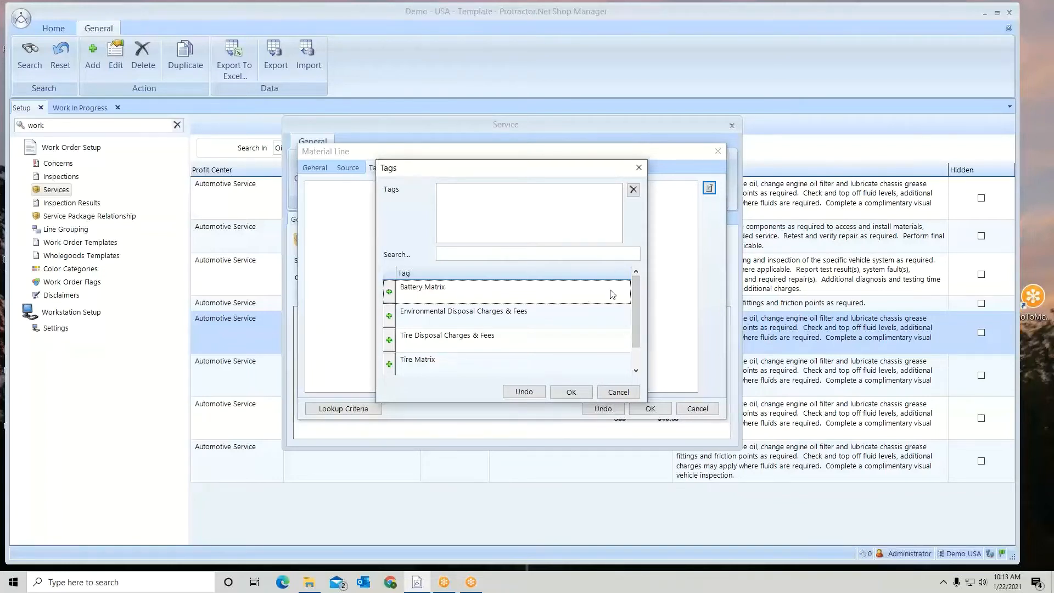
{"action": "left_click", "coordinate": [389, 316]}
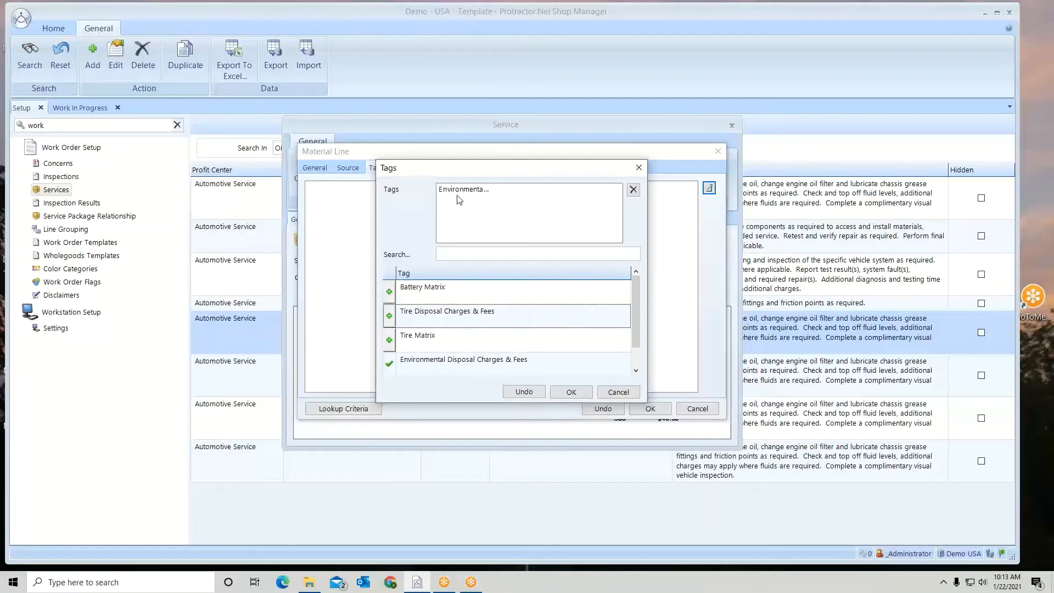
{"action": "left_click", "coordinate": [570, 392]}
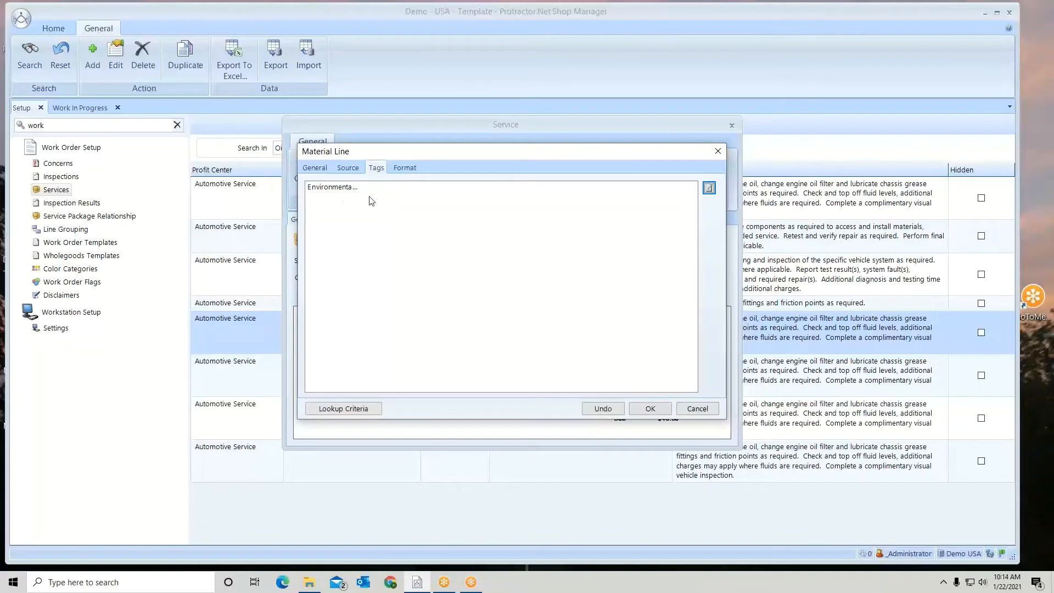
- Remove the Environmental Disposal Charges & Fees tag from the Oil Filter line, then add it back and accept the tags
{"action": "left_click", "coordinate": [709, 188]}
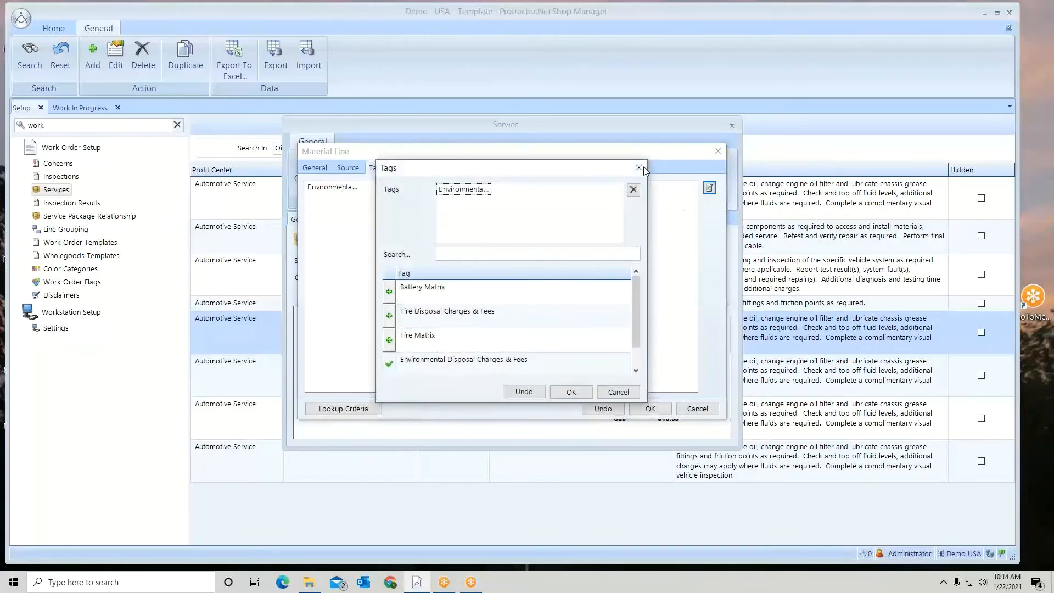
{"action": "left_click", "coordinate": [465, 191]}
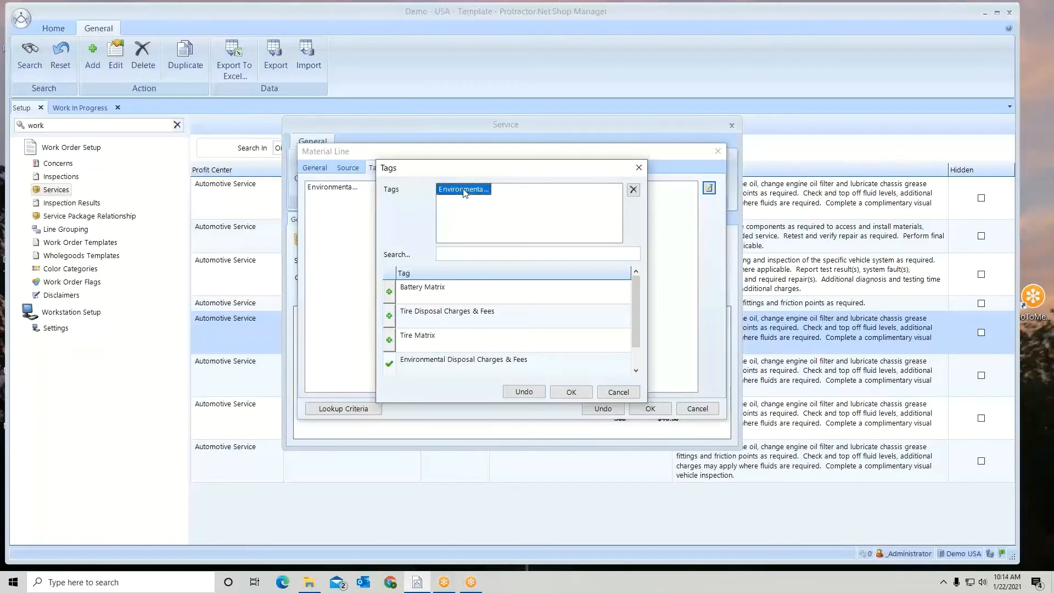
{"action": "left_click", "coordinate": [632, 190]}
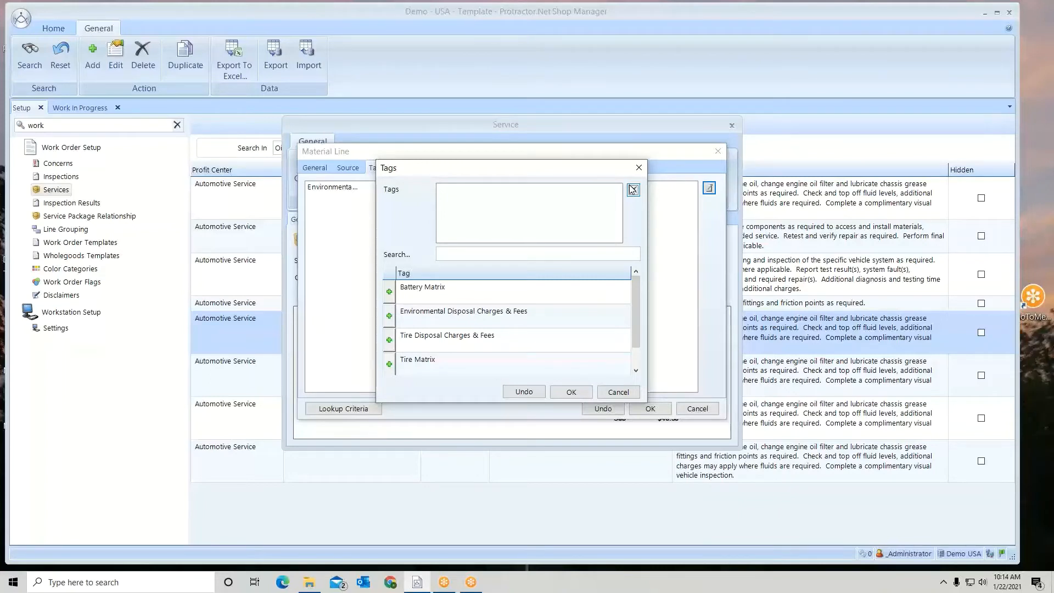
{"action": "left_click", "coordinate": [633, 189]}
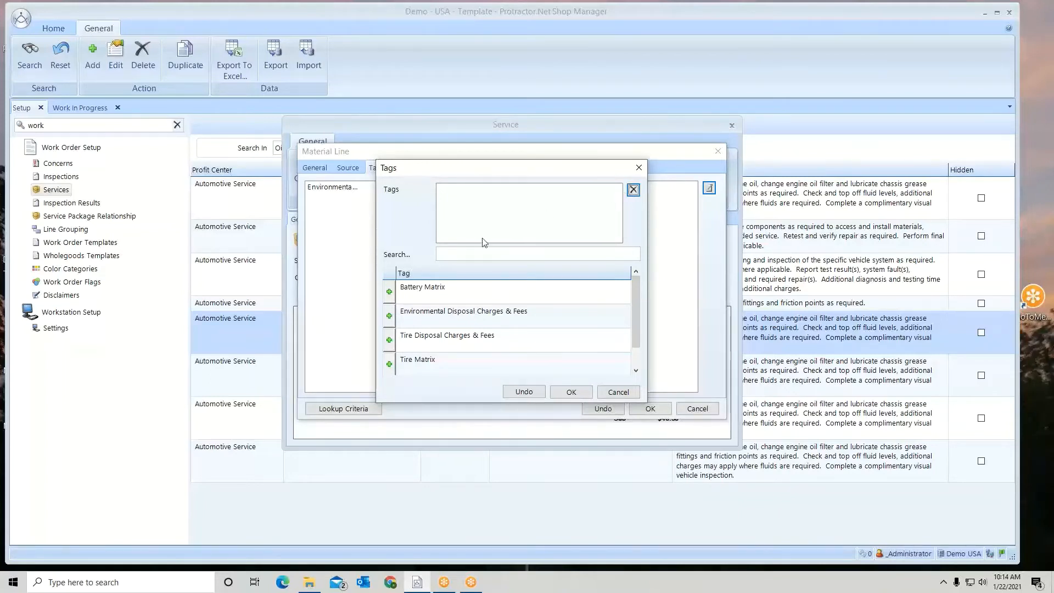
{"action": "left_click", "coordinate": [389, 315]}
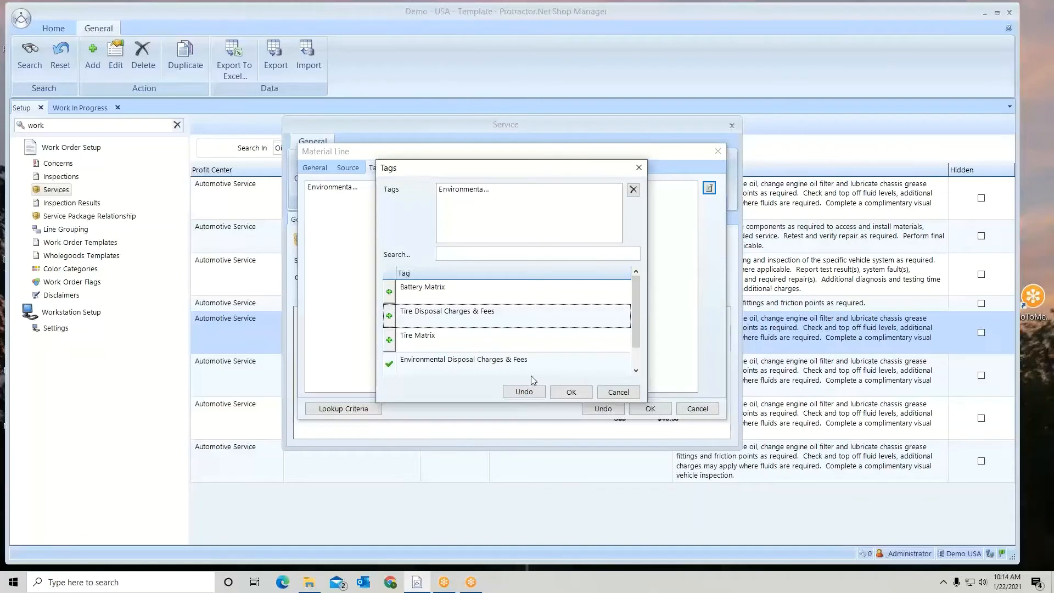
{"action": "left_click", "coordinate": [562, 390]}
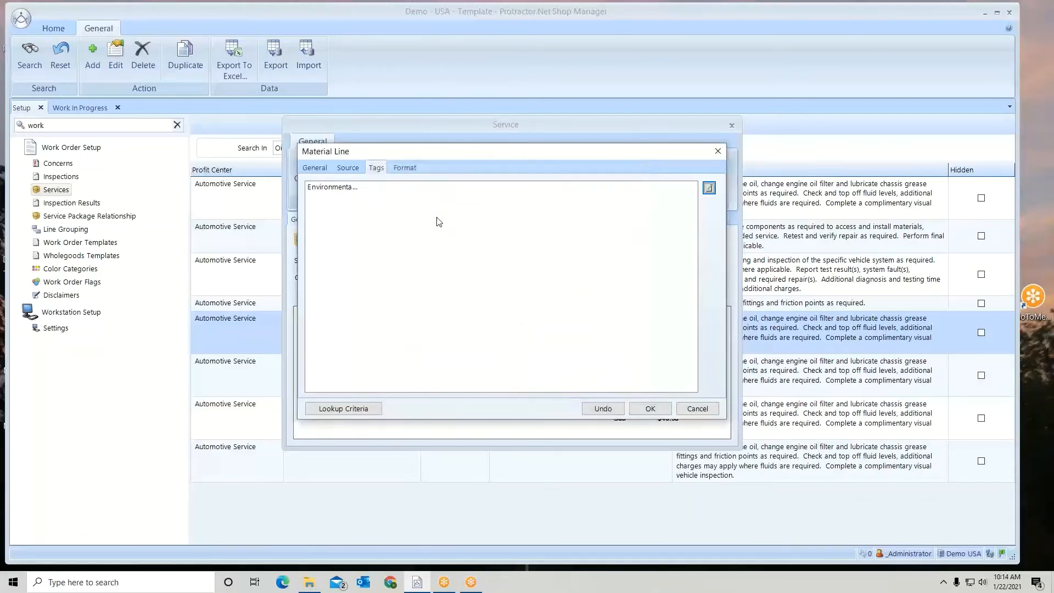
- Examine the Oil Filter line's format options and its catalog lookup criteria
{"action": "left_click", "coordinate": [412, 169]}
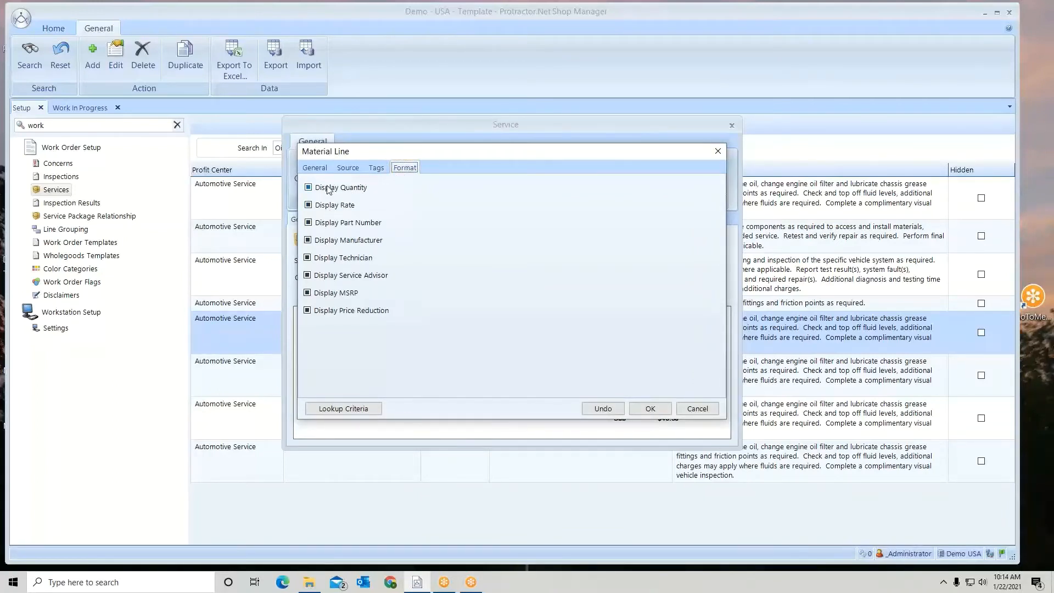
{"action": "left_click", "coordinate": [321, 170]}
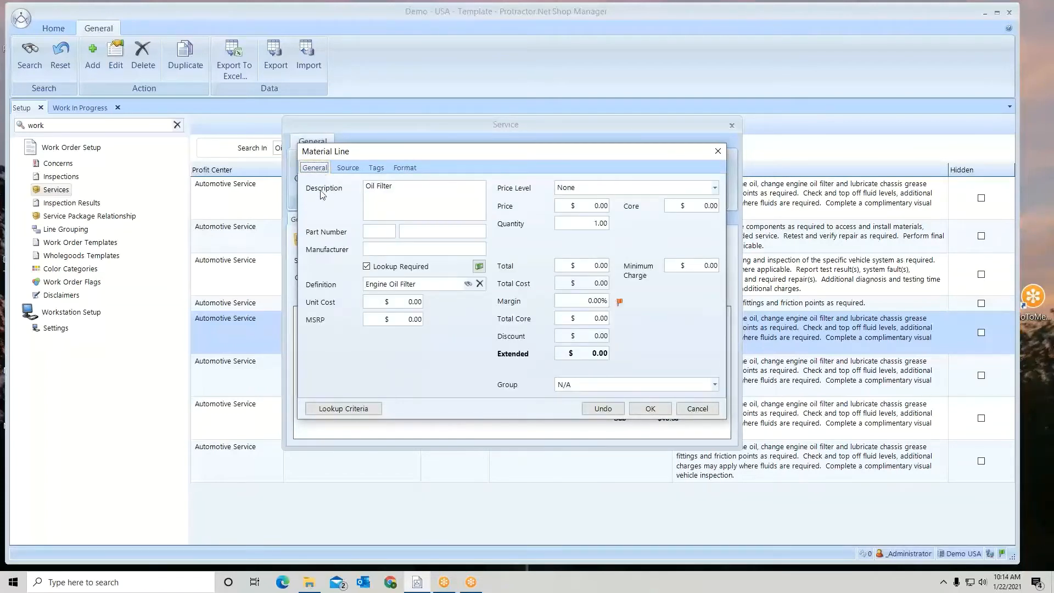
{"action": "left_click", "coordinate": [366, 267]}
{"action": "left_click", "coordinate": [361, 411]}
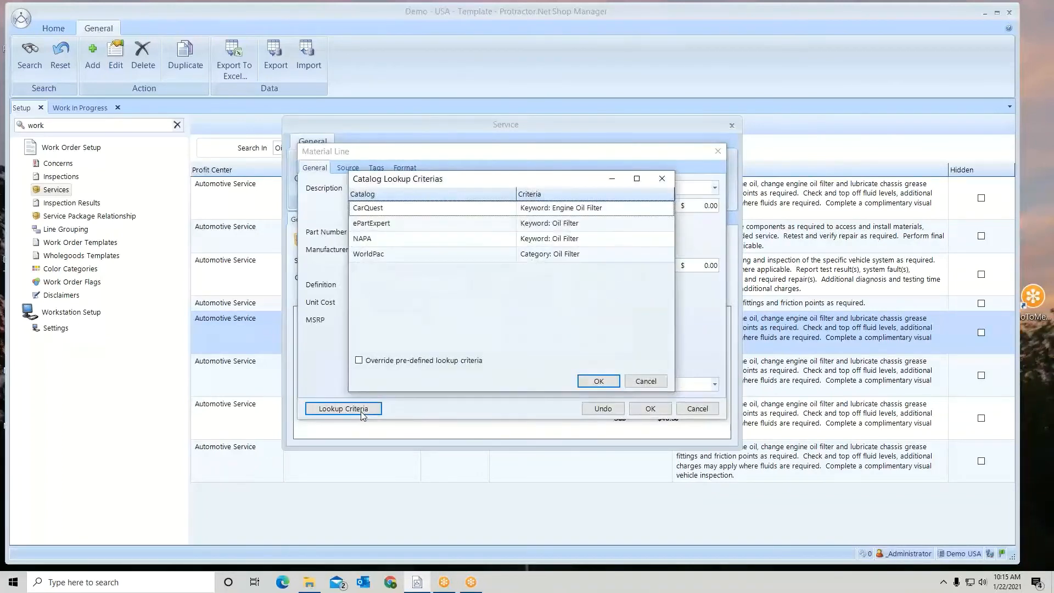
{"action": "left_click", "coordinate": [645, 381]}
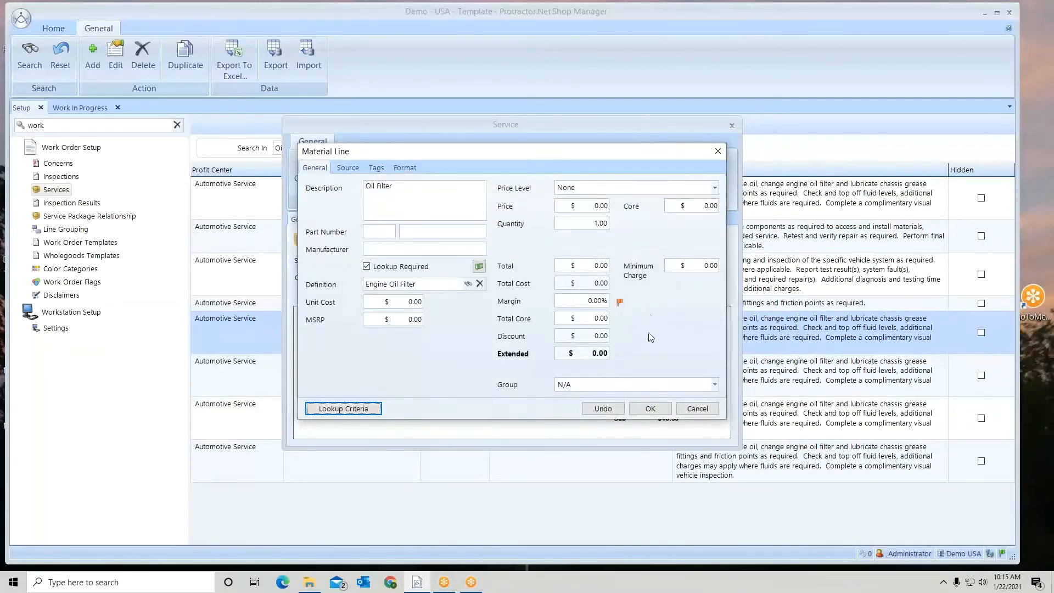
- Accept the Oil Filter line and save the service package, then open the in-progress work order for the 2010 Chevrolet Impala LT
{"action": "left_click", "coordinate": [650, 409]}
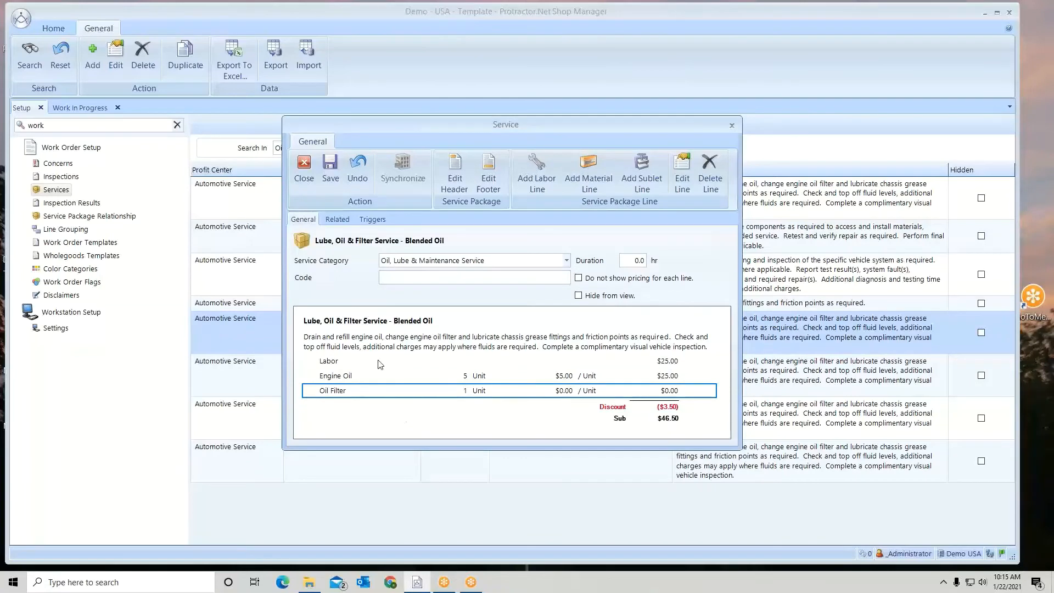
{"action": "left_click", "coordinate": [330, 168]}
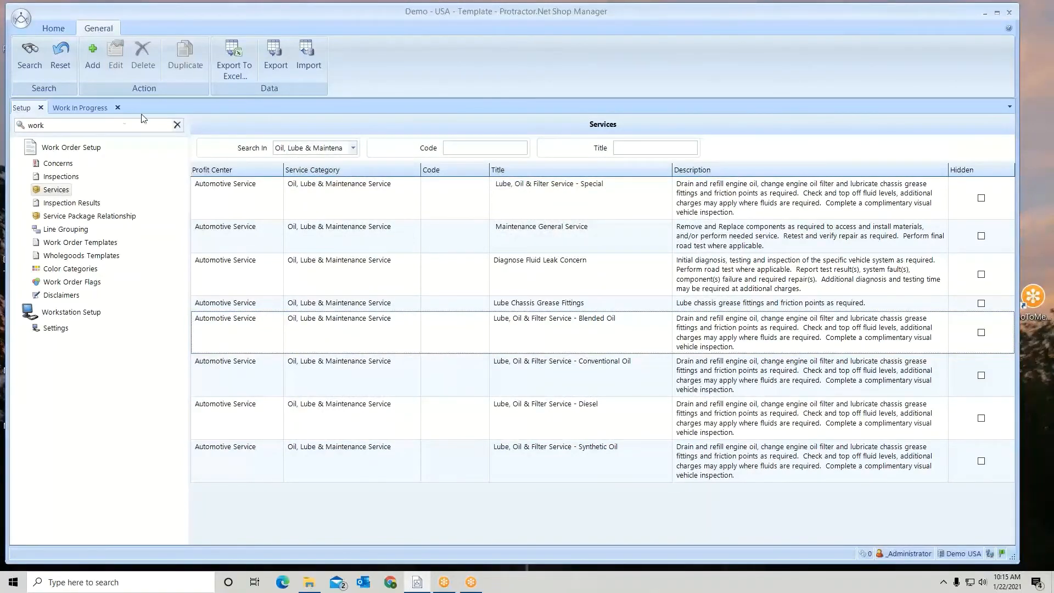
{"action": "left_click", "coordinate": [77, 108]}
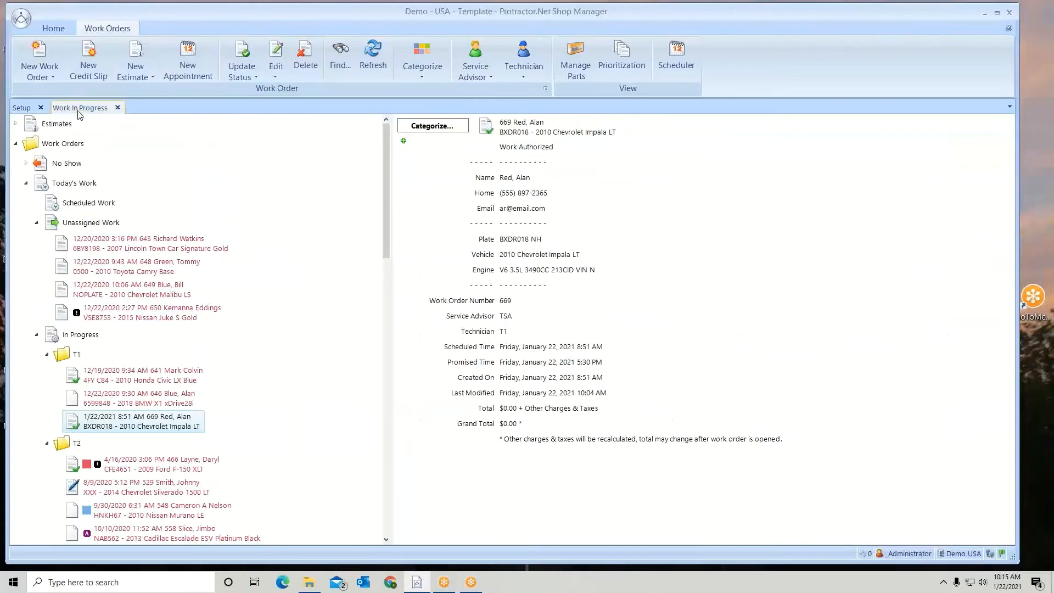
{"action": "double_click", "coordinate": [145, 424]}
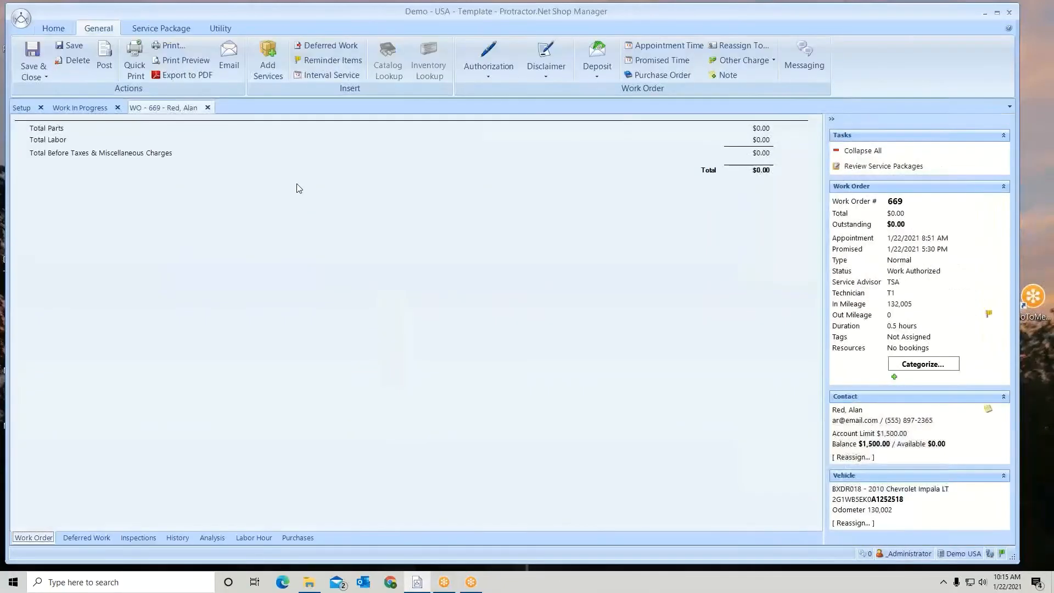
- Search service titles for "blend" and add Lube, Oil & Filter Service - Blended Oil to the work order without any related services
{"action": "left_click", "coordinate": [270, 53]}
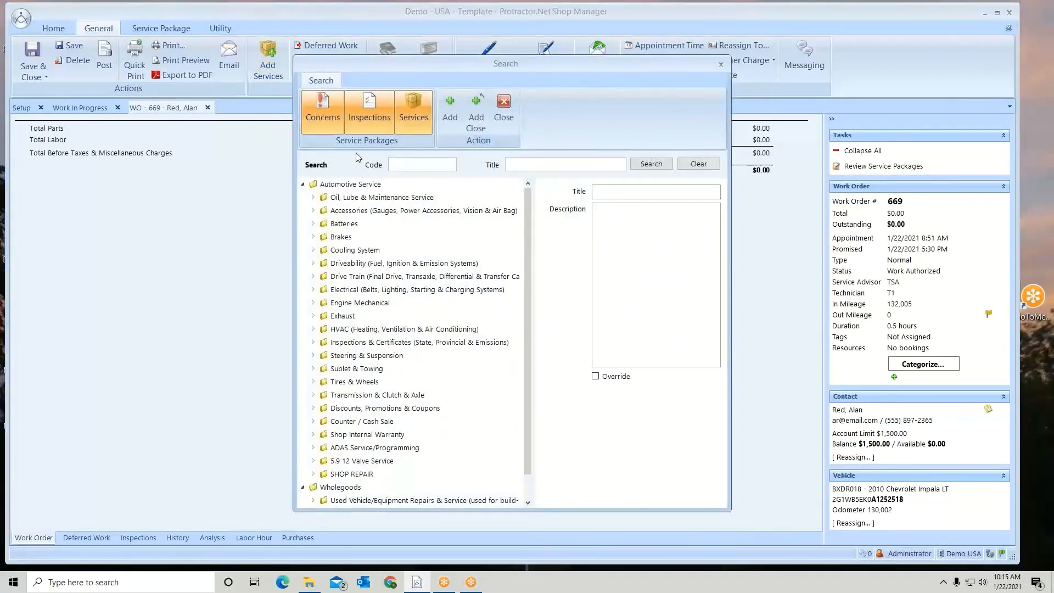
{"action": "type", "text": "blend"}
{"action": "key", "text": "Return"}
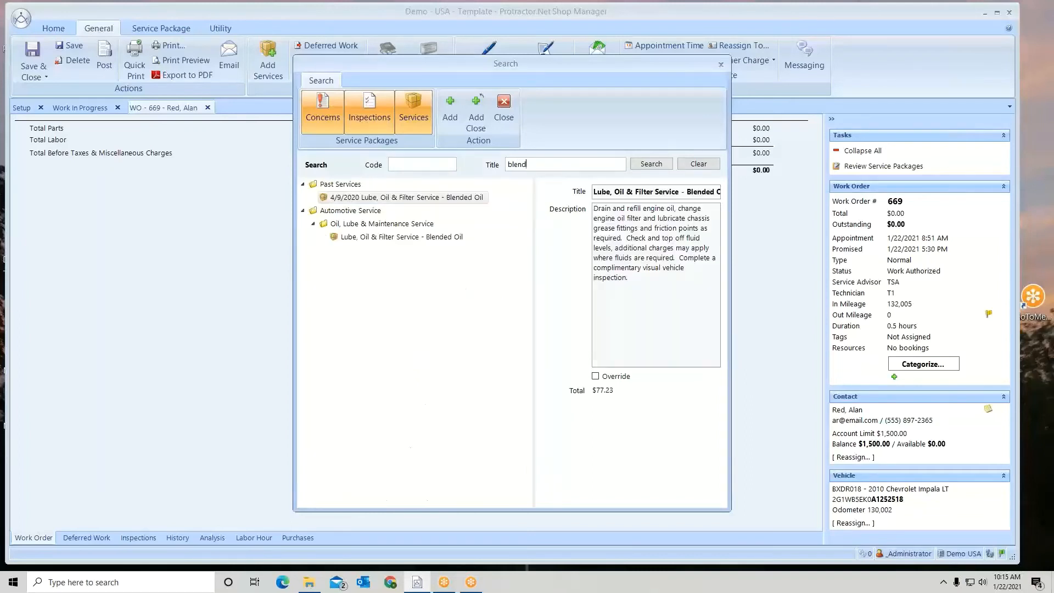
{"action": "left_click", "coordinate": [376, 239]}
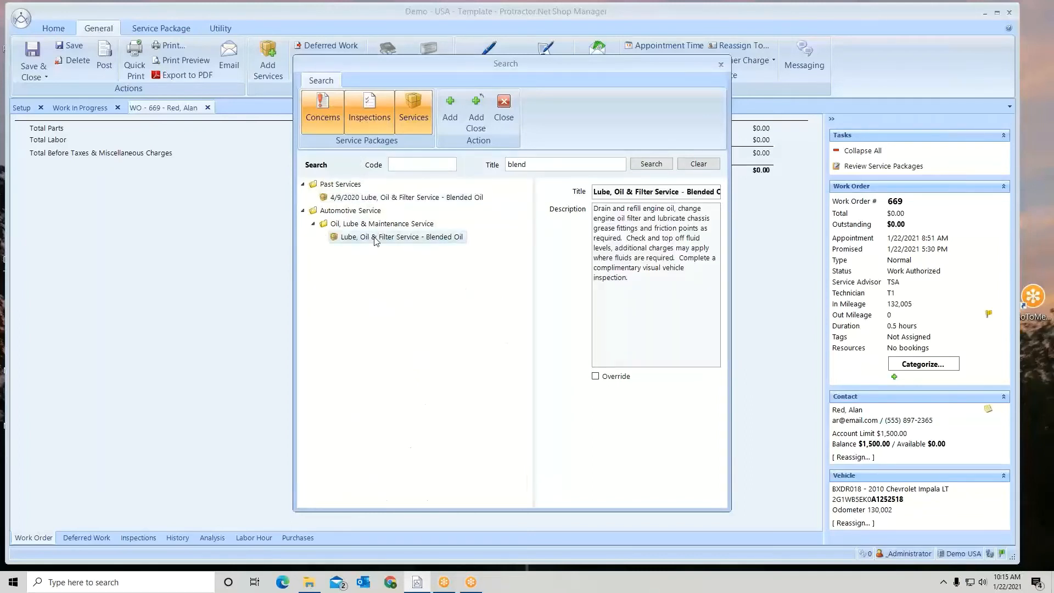
{"action": "left_click", "coordinate": [476, 126]}
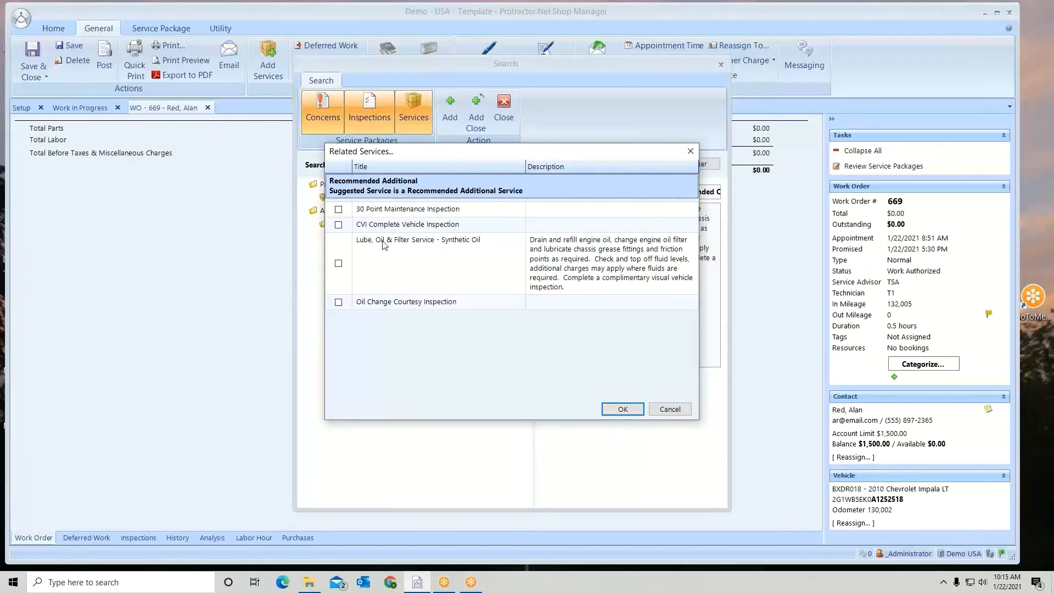
{"action": "left_click", "coordinate": [622, 409]}
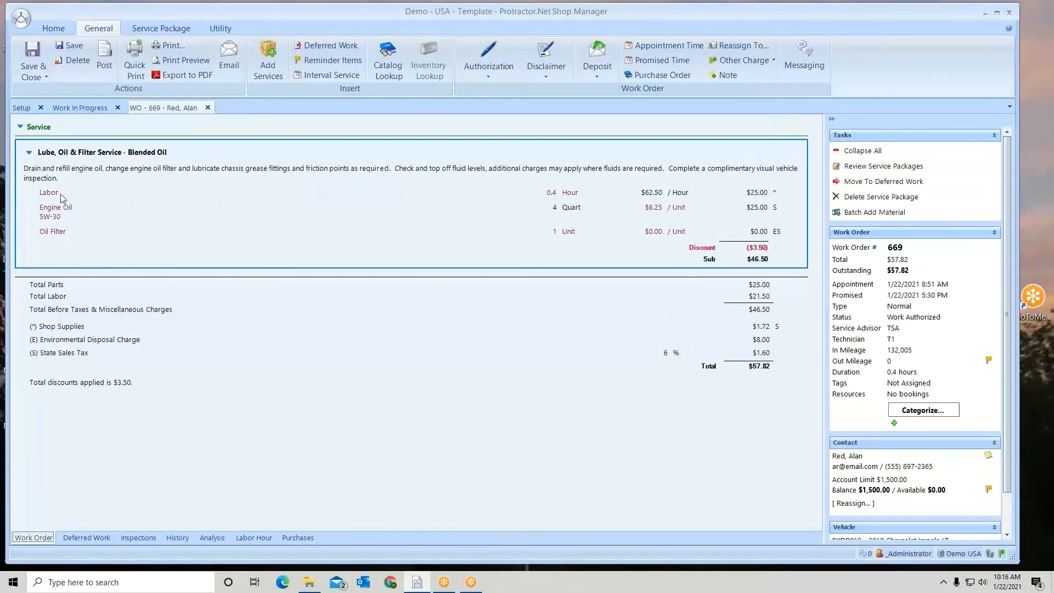
- Review the Labor line's lookup and pricing details on the work order, accept it and save the work order
{"action": "mouse_move", "coordinate": [50, 196]}
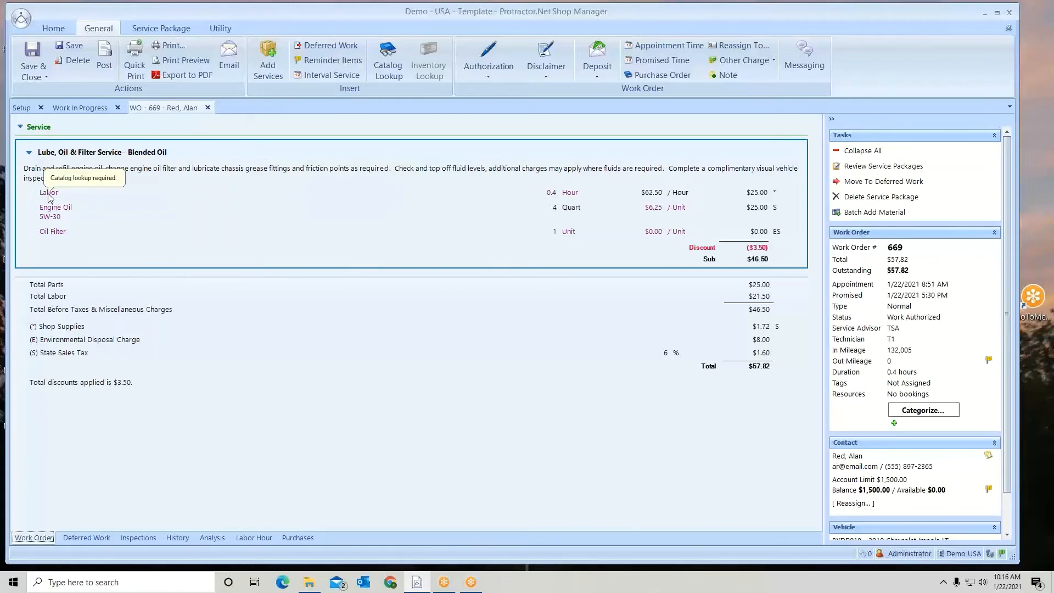
{"action": "double_click", "coordinate": [49, 195]}
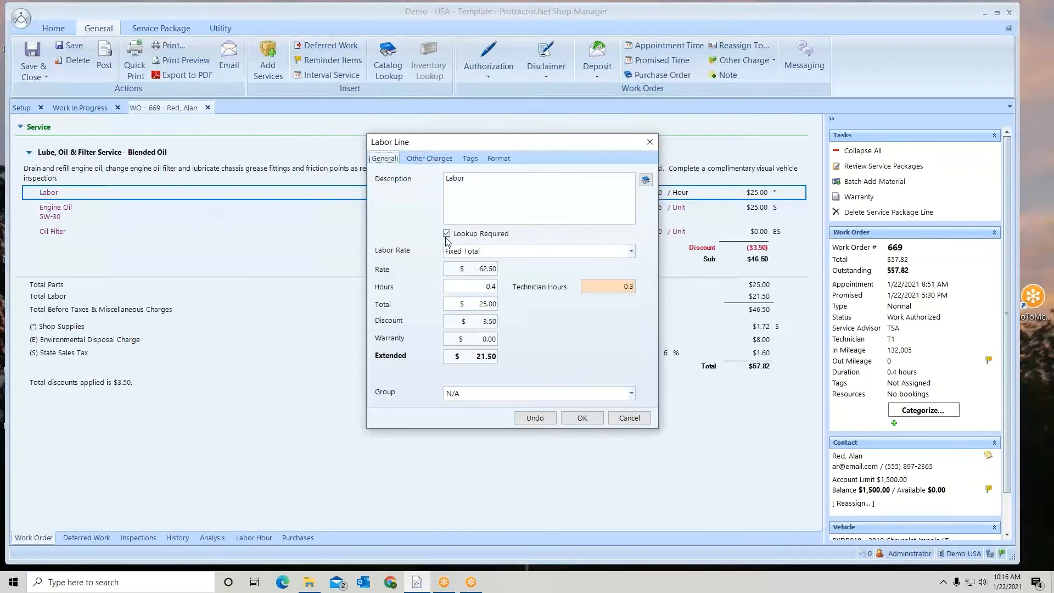
{"action": "left_click", "coordinate": [582, 417]}
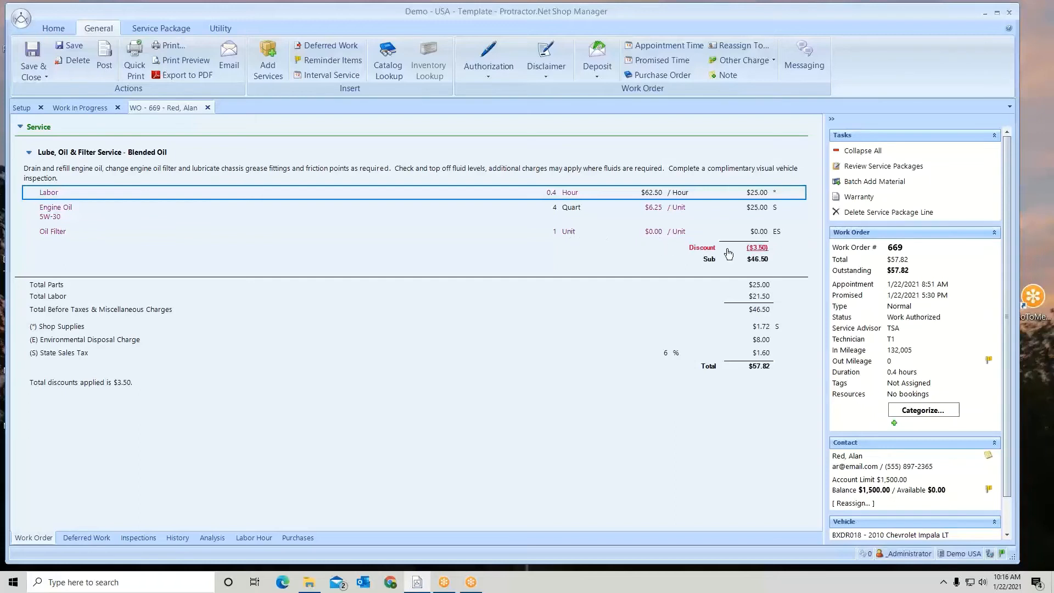
{"action": "mouse_move", "coordinate": [756, 250]}
{"action": "left_click", "coordinate": [65, 47]}
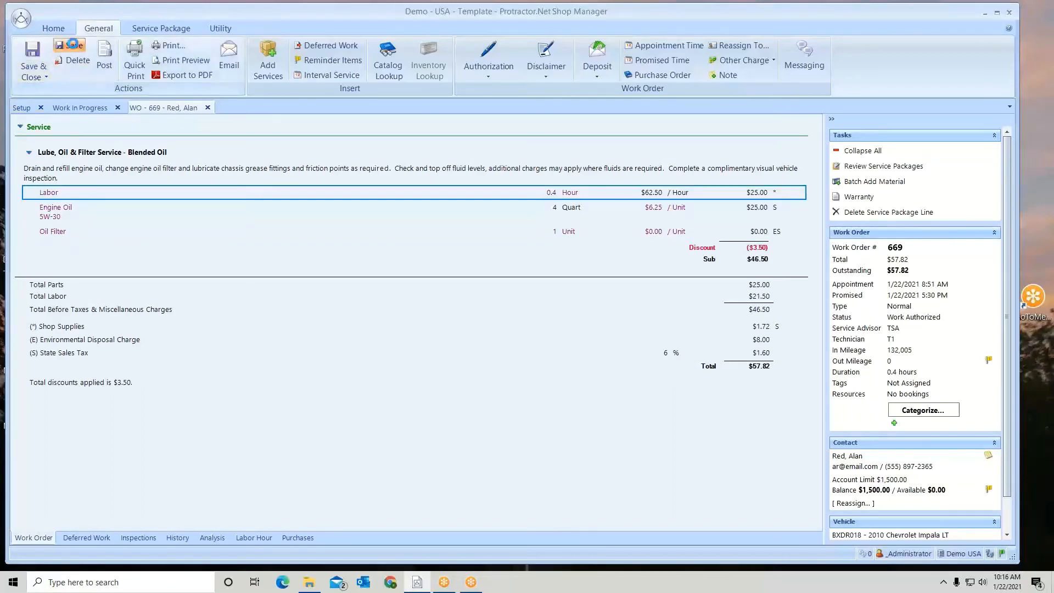
- Open the Engine Oil line of the Lube, Oil & Filter Service - Blended Oil package in the service setup
{"action": "left_click", "coordinate": [23, 109]}
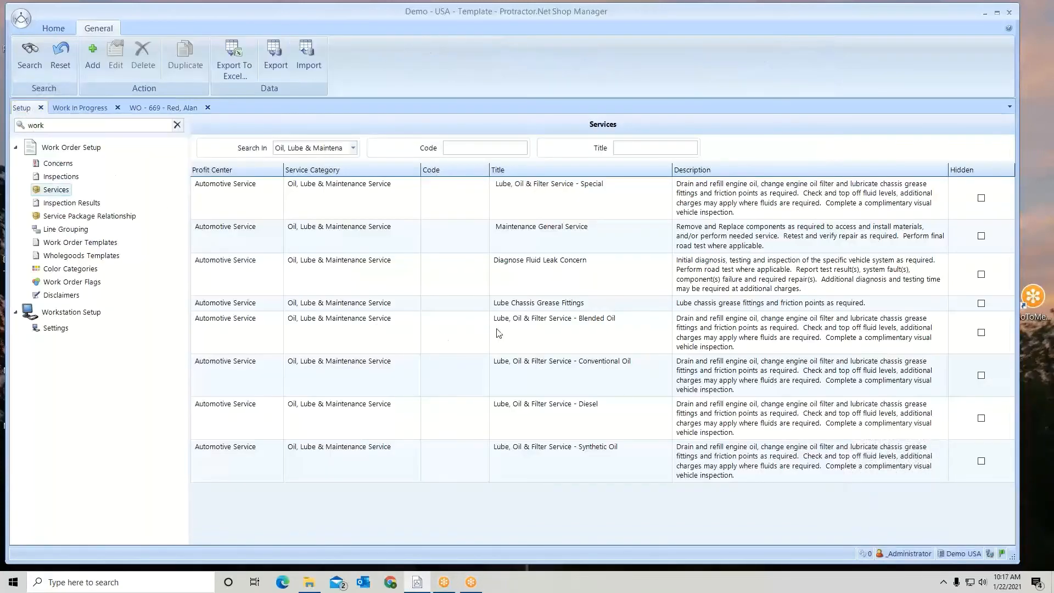
{"action": "double_click", "coordinate": [552, 326]}
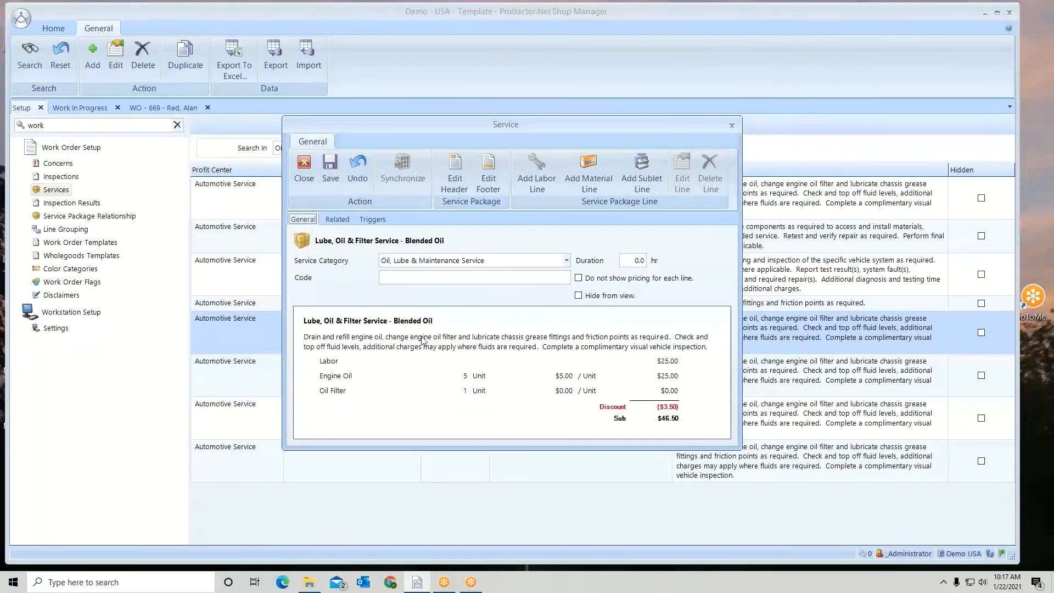
{"action": "left_click", "coordinate": [345, 379]}
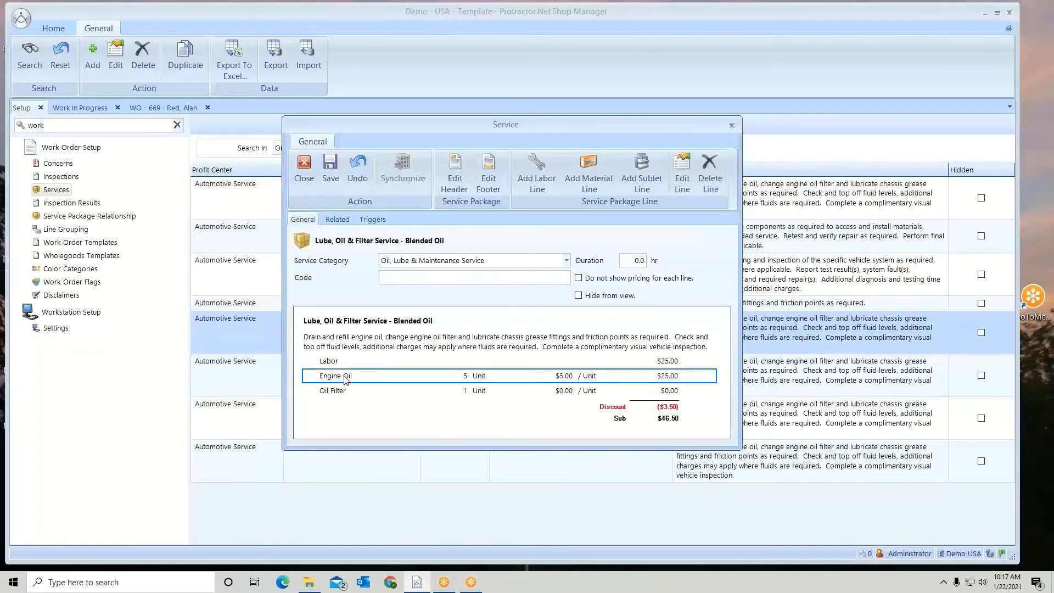
{"action": "double_click", "coordinate": [346, 378]}
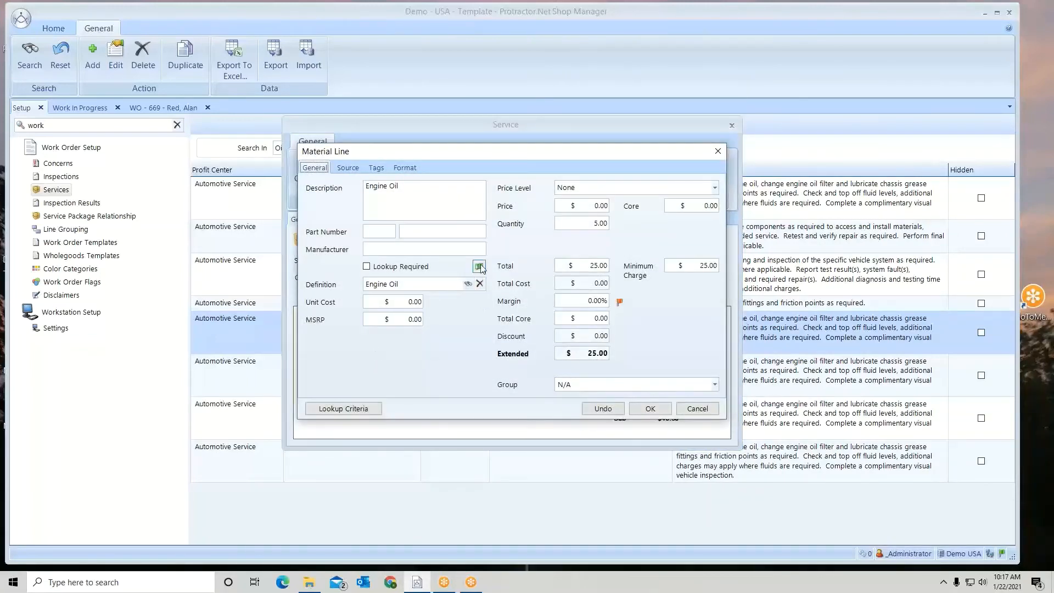
- Search inventory for part number 5w30, draw 5W30 DEXOS into the Engine Oil line, and save the service package
{"action": "left_click", "coordinate": [479, 267]}
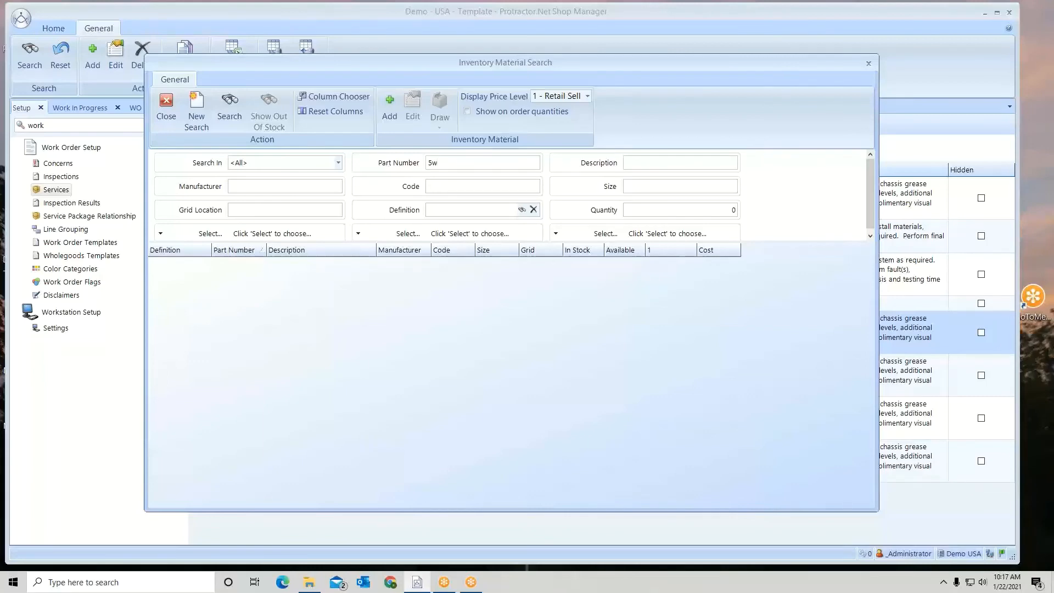
{"action": "key", "text": "Return"}
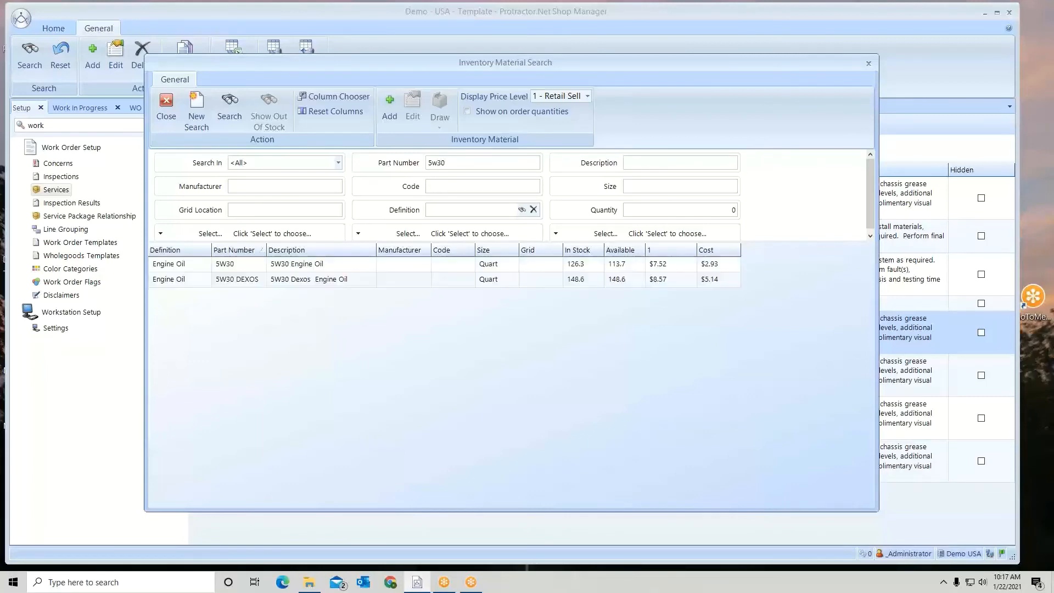
{"action": "left_click", "coordinate": [438, 282]}
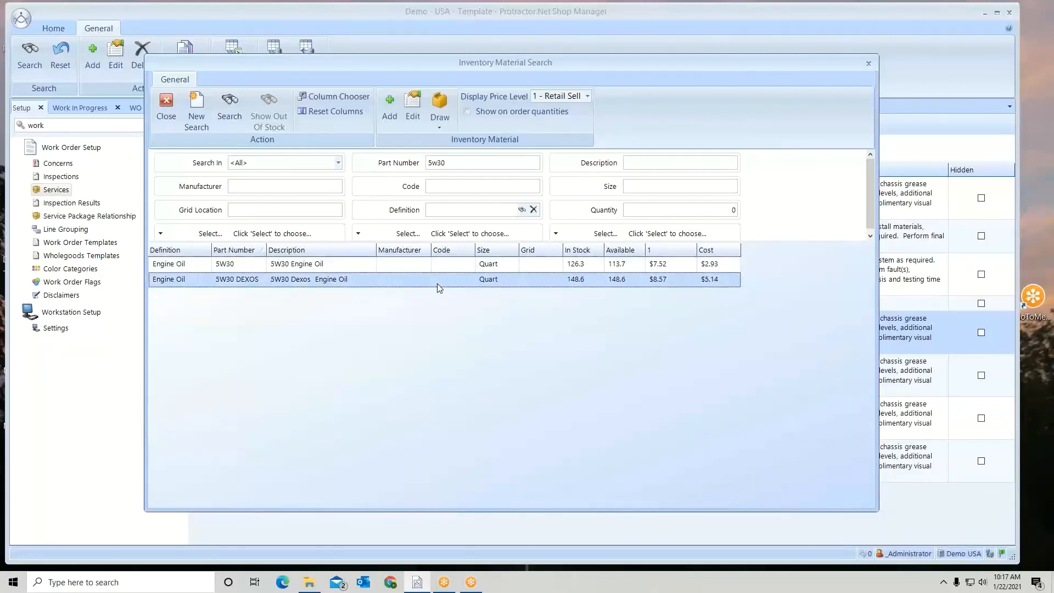
{"action": "left_click", "coordinate": [440, 116]}
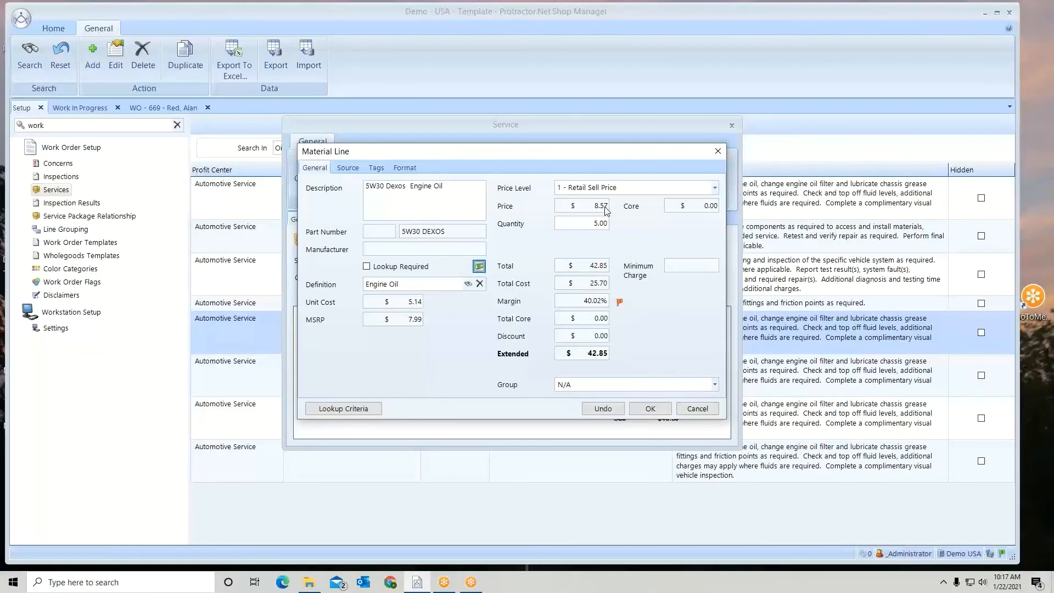
{"action": "left_click", "coordinate": [650, 409]}
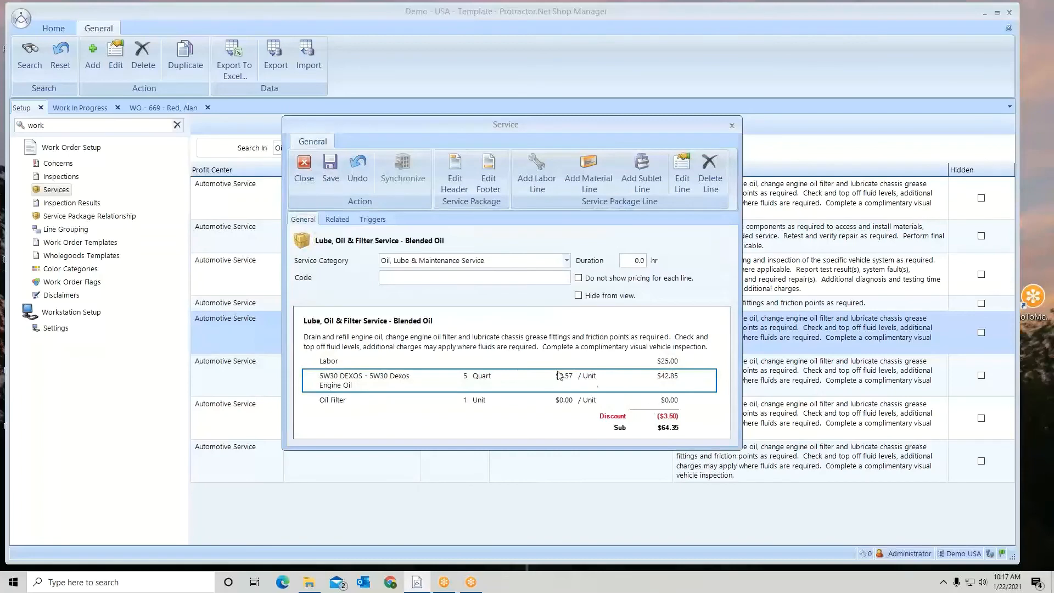
{"action": "left_click", "coordinate": [330, 163]}
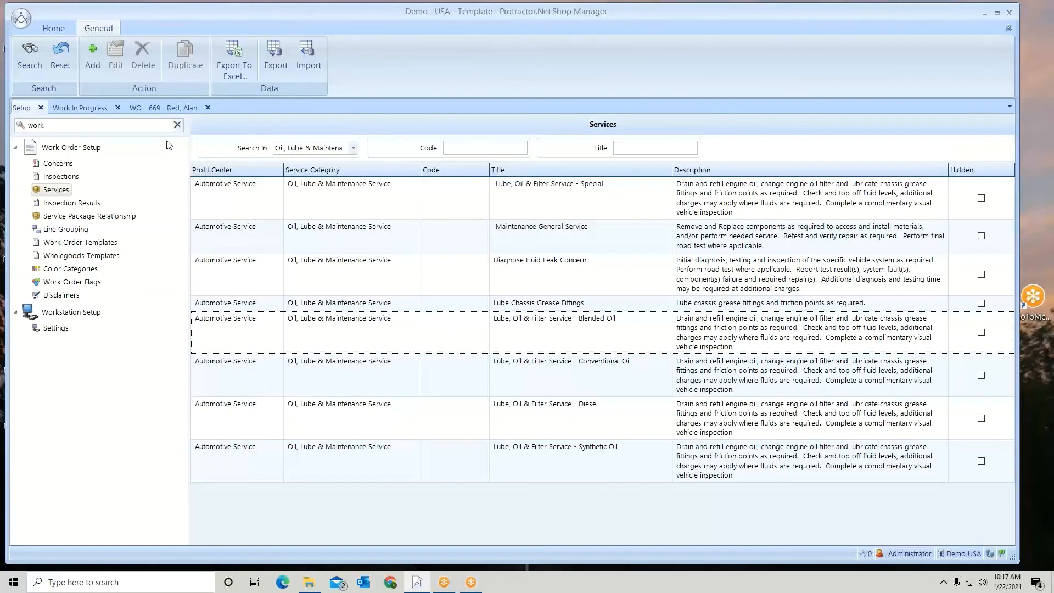
- Add Lube, Oil & Filter Service - Blended Oil to the work order again without related services, then review its 5W30 Dexos Engine Oil line
{"action": "left_click", "coordinate": [167, 108]}
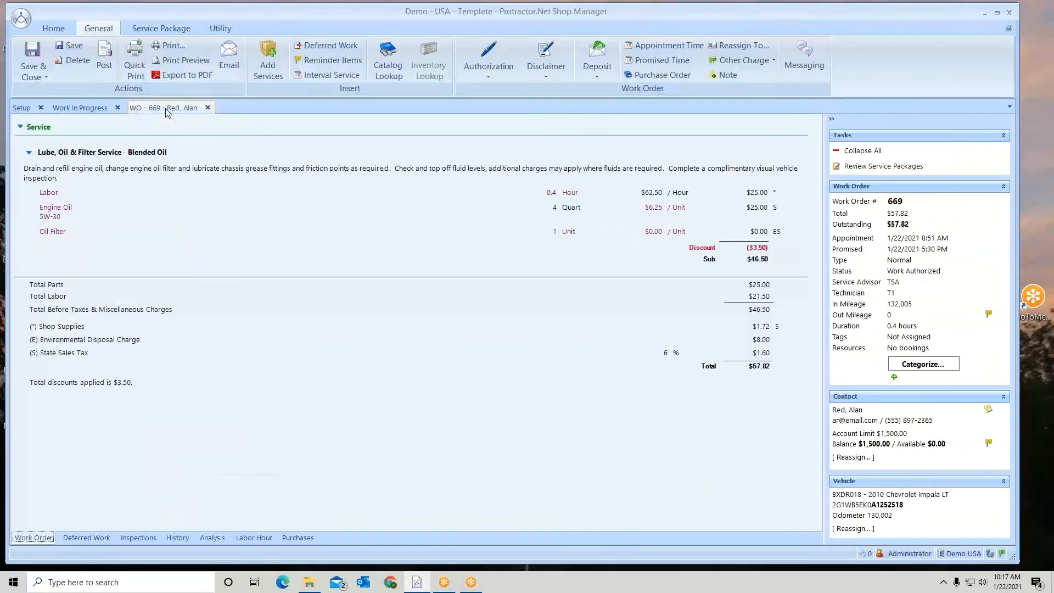
{"action": "left_click", "coordinate": [268, 61]}
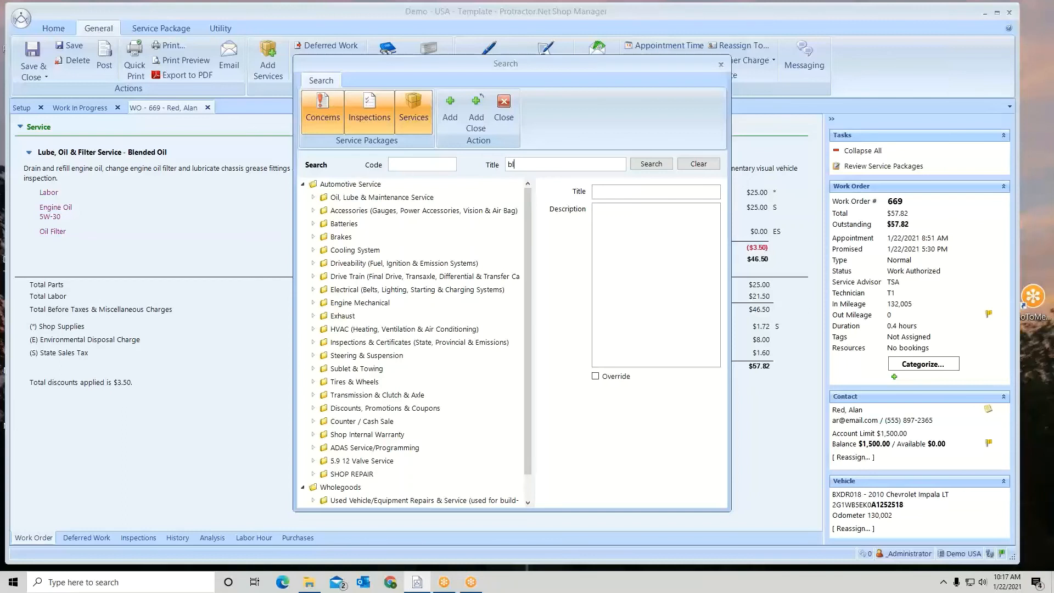
{"action": "key", "text": "Return"}
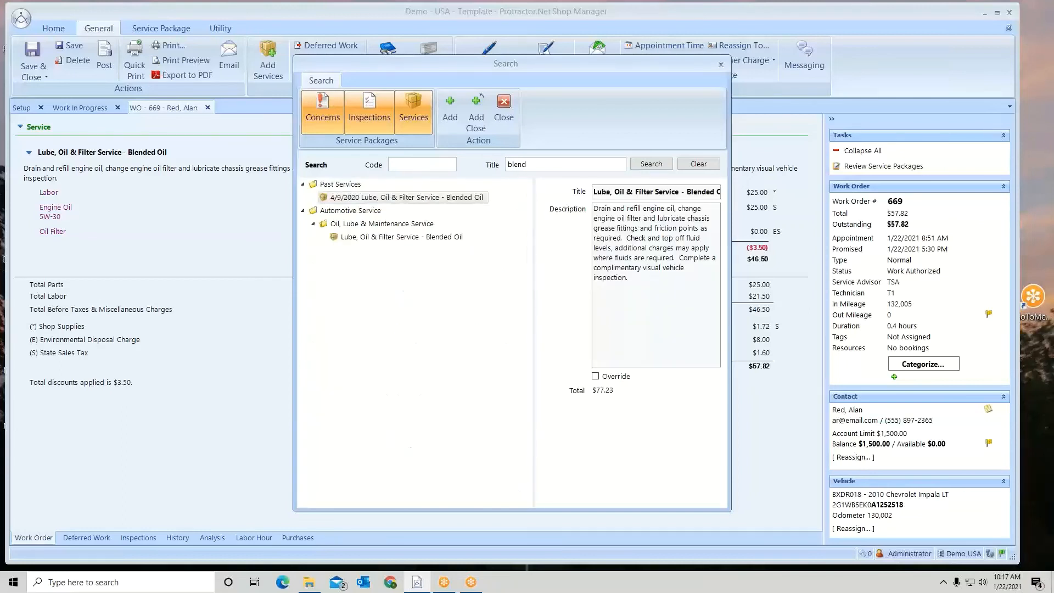
{"action": "left_click", "coordinate": [440, 236]}
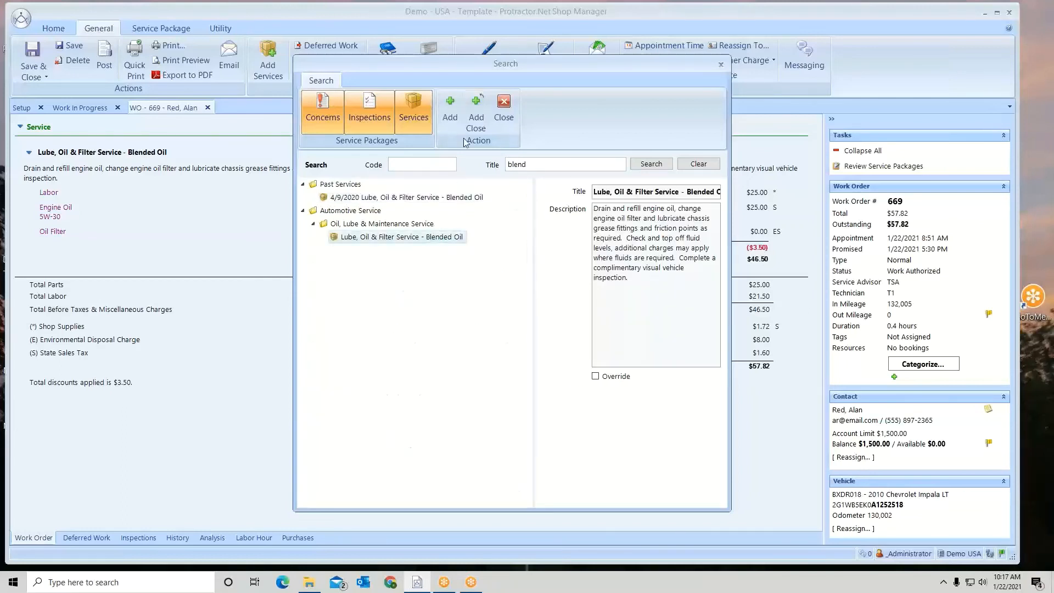
{"action": "left_click", "coordinate": [477, 113]}
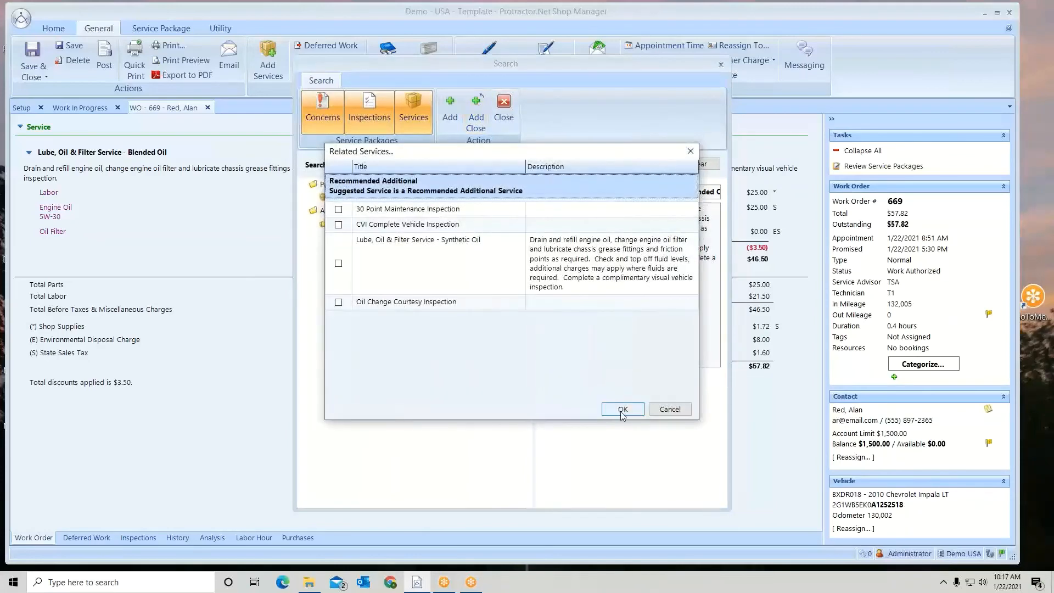
{"action": "left_click", "coordinate": [623, 412]}
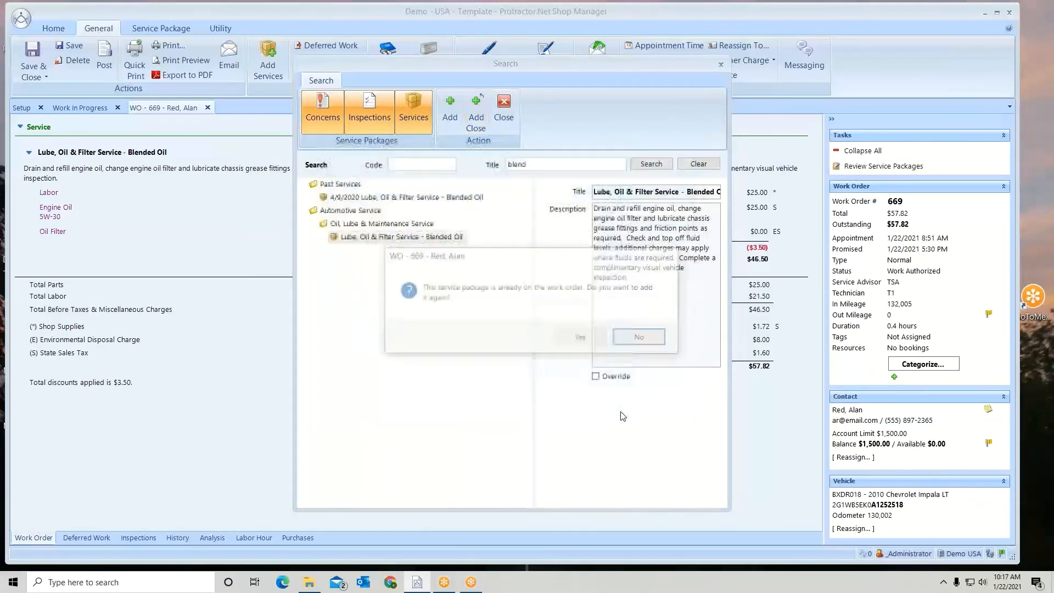
{"action": "left_click", "coordinate": [591, 344]}
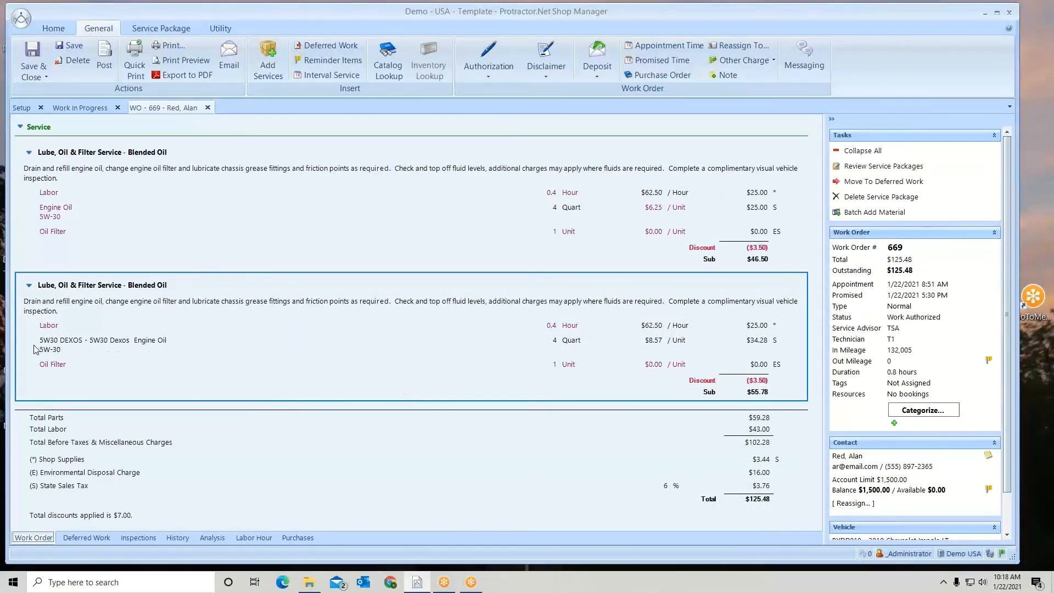
{"action": "double_click", "coordinate": [145, 346]}
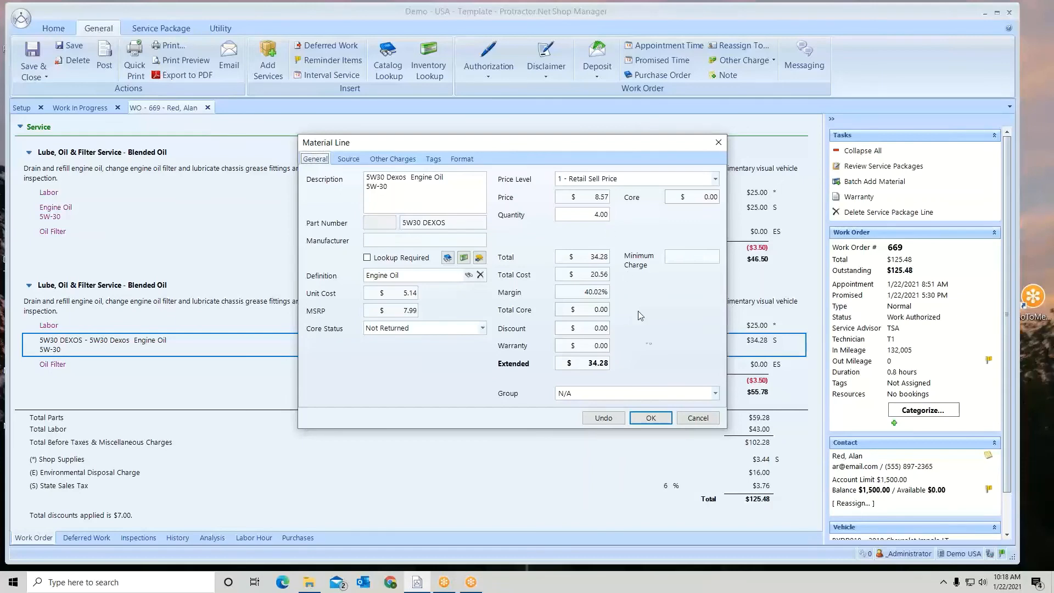
{"action": "left_click", "coordinate": [661, 423]}
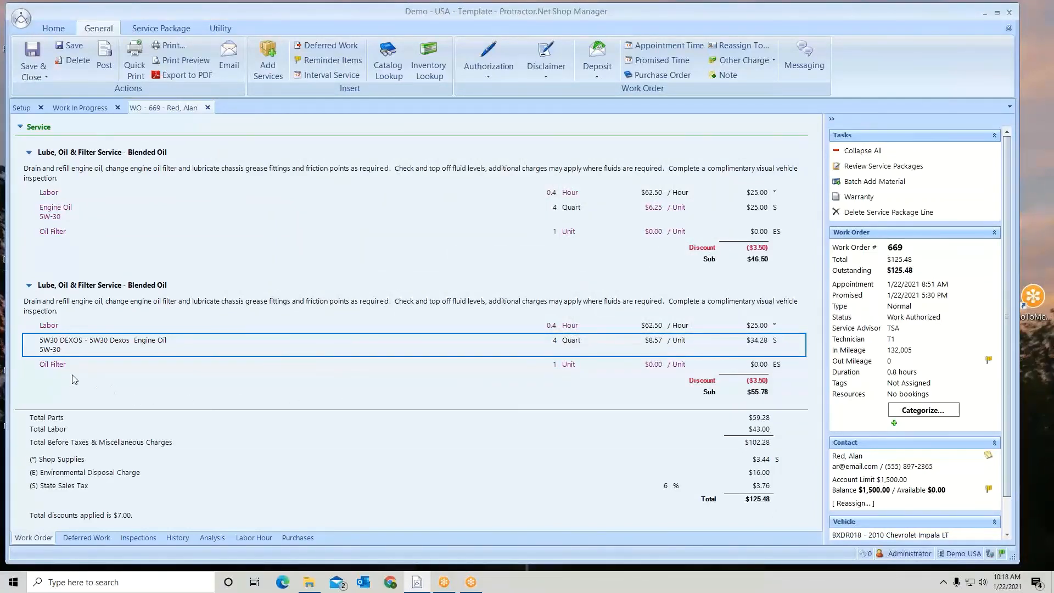
- Open the Blended Oil service in the service setup for editing and delete its Oil & Filter Service reminder item trigger
{"action": "left_click", "coordinate": [21, 107]}
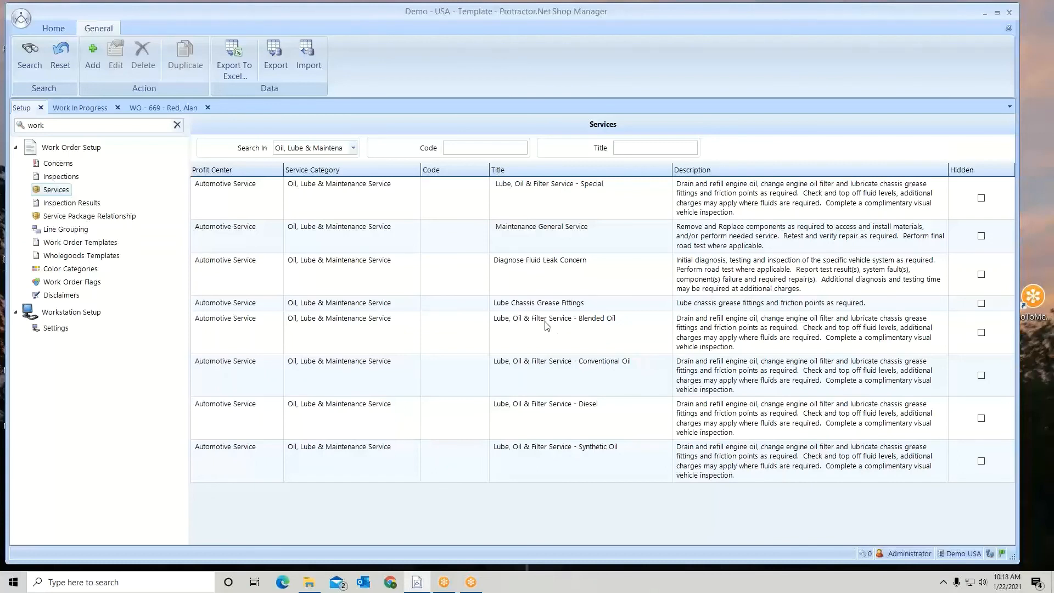
{"action": "left_click", "coordinate": [576, 329]}
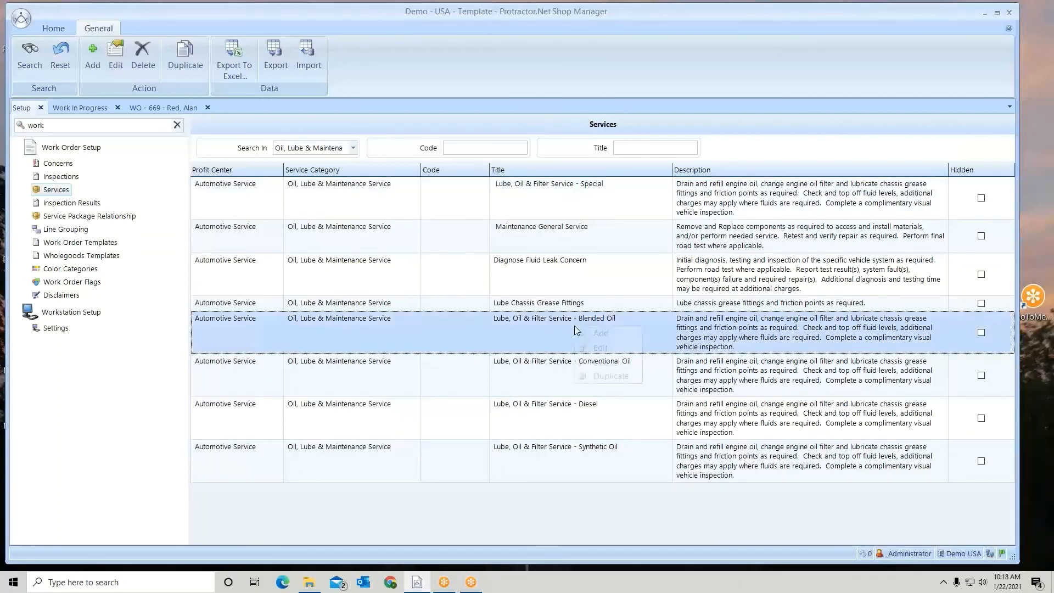
{"action": "right_click", "coordinate": [575, 326]}
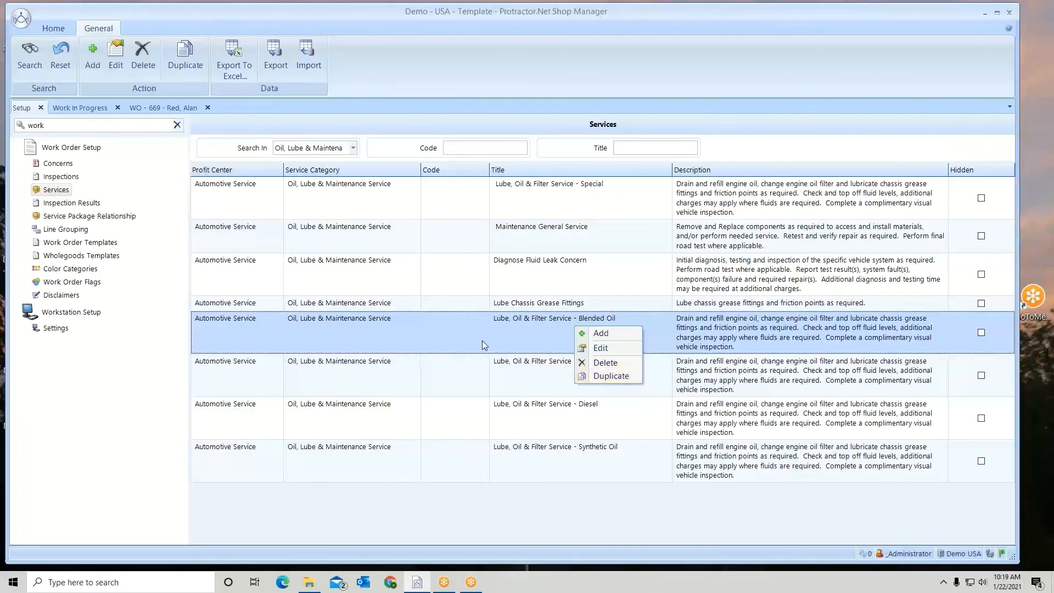
{"action": "left_click", "coordinate": [604, 347]}
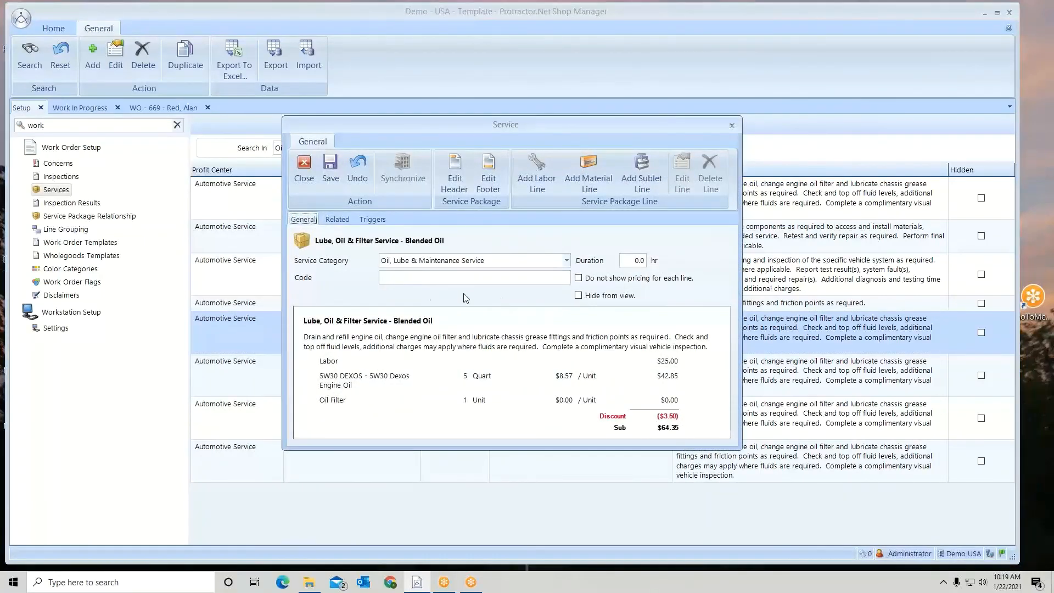
{"action": "left_click", "coordinate": [377, 219]}
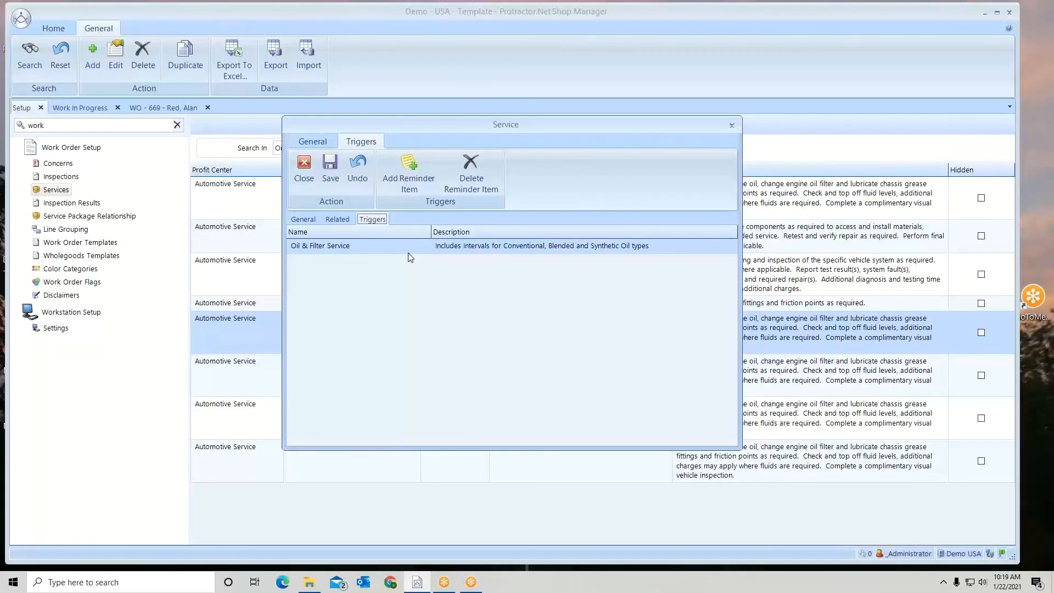
{"action": "left_click", "coordinate": [476, 167]}
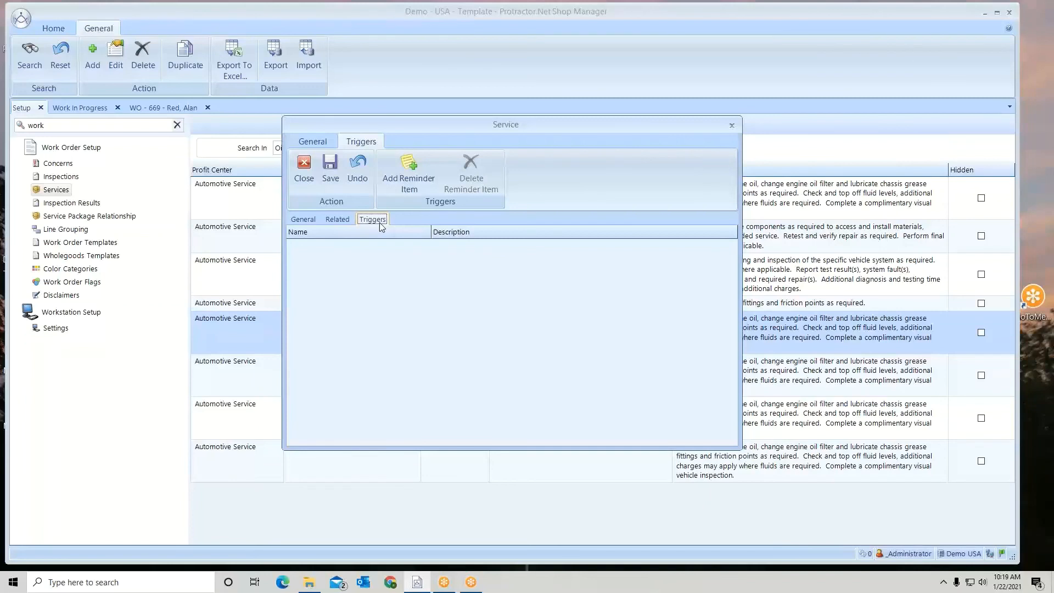
- Search reminder items for "oil", add Oil & Filter Service as a trigger and save the service package
{"action": "left_click", "coordinate": [413, 179]}
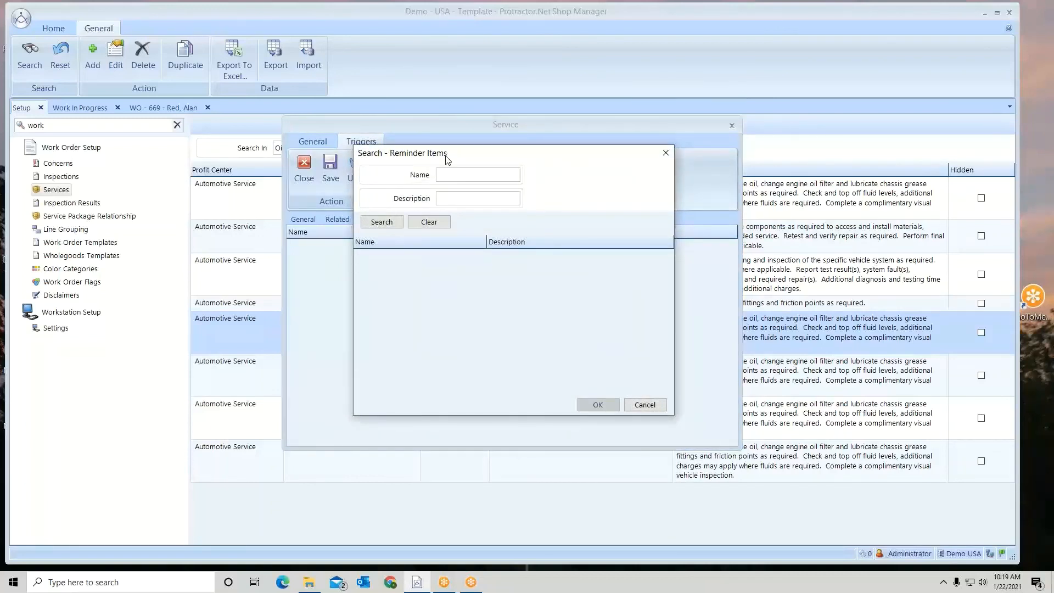
{"action": "type", "text": "oil"}
{"action": "left_click", "coordinate": [382, 222]}
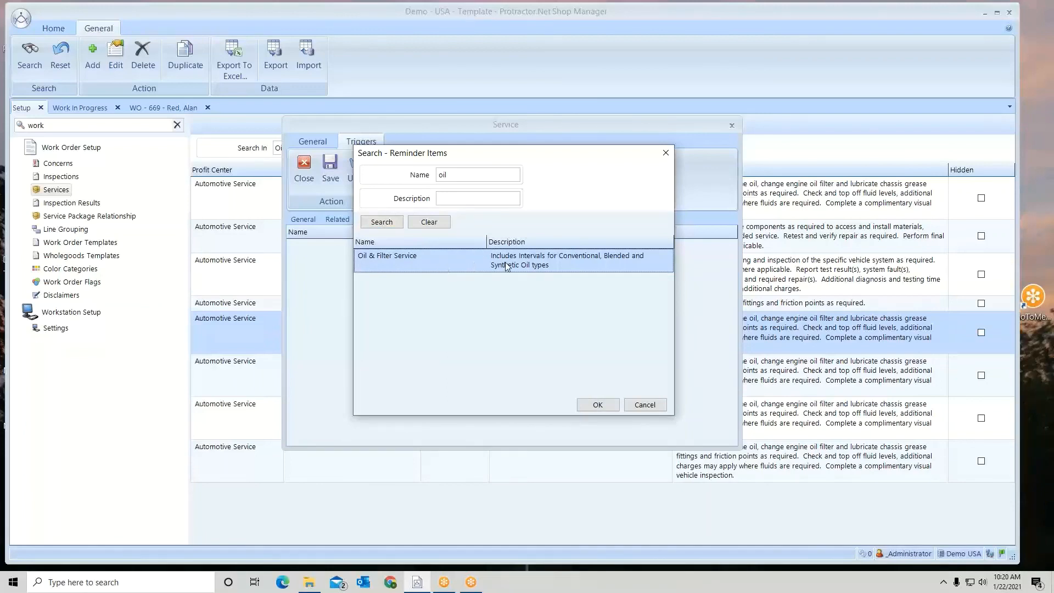
{"action": "left_click", "coordinate": [597, 404]}
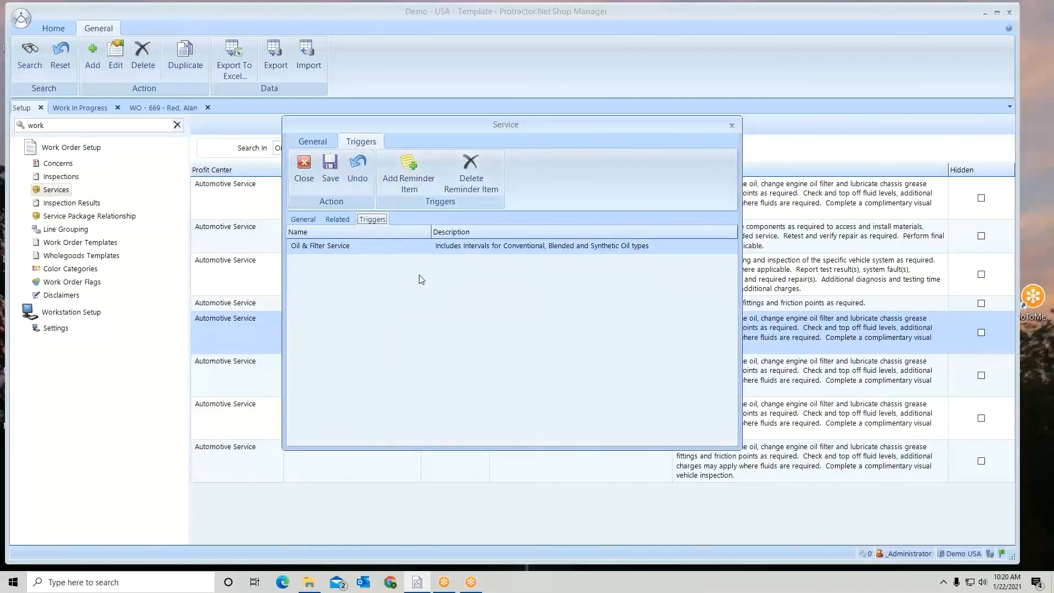
{"action": "left_click", "coordinate": [332, 162]}
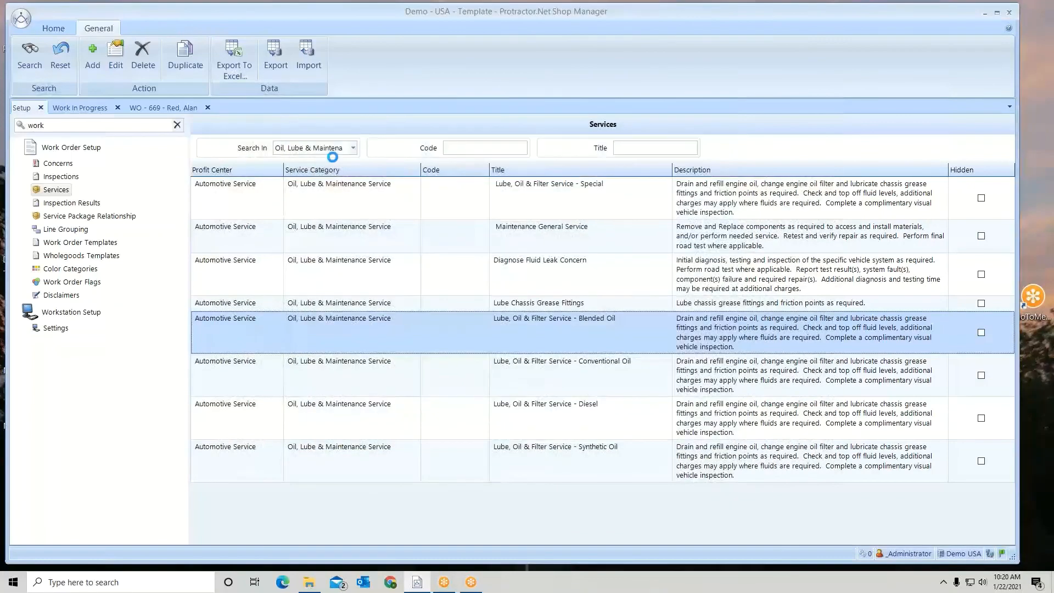